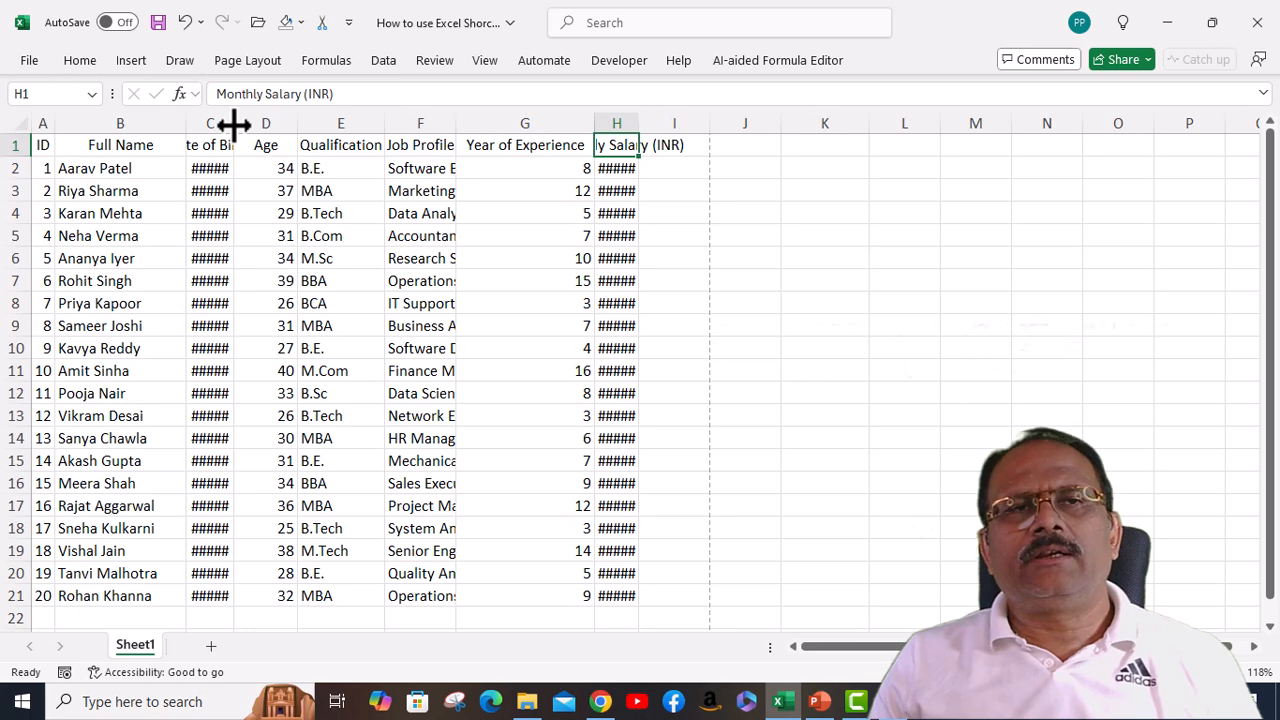
AutoFit the Date of Birth column C and the Monthly Salary (INR) column H to their contents.
double_click(233, 123)
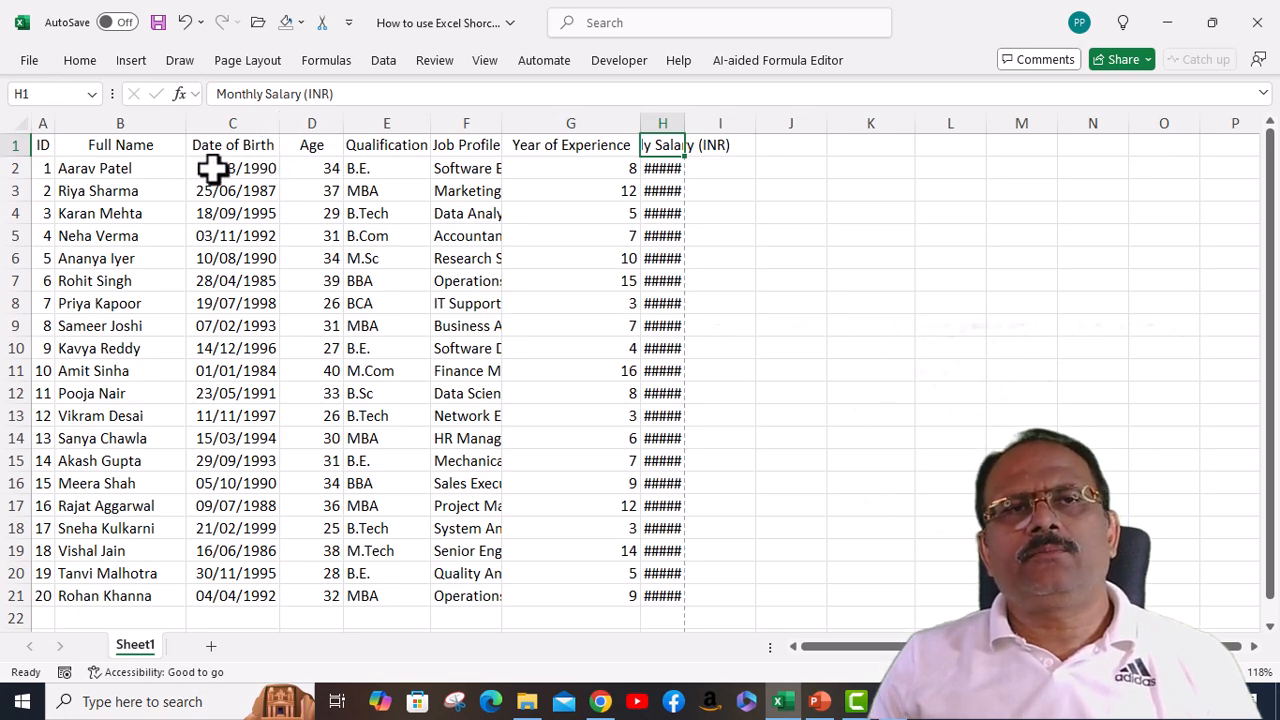
double_click(684, 124)
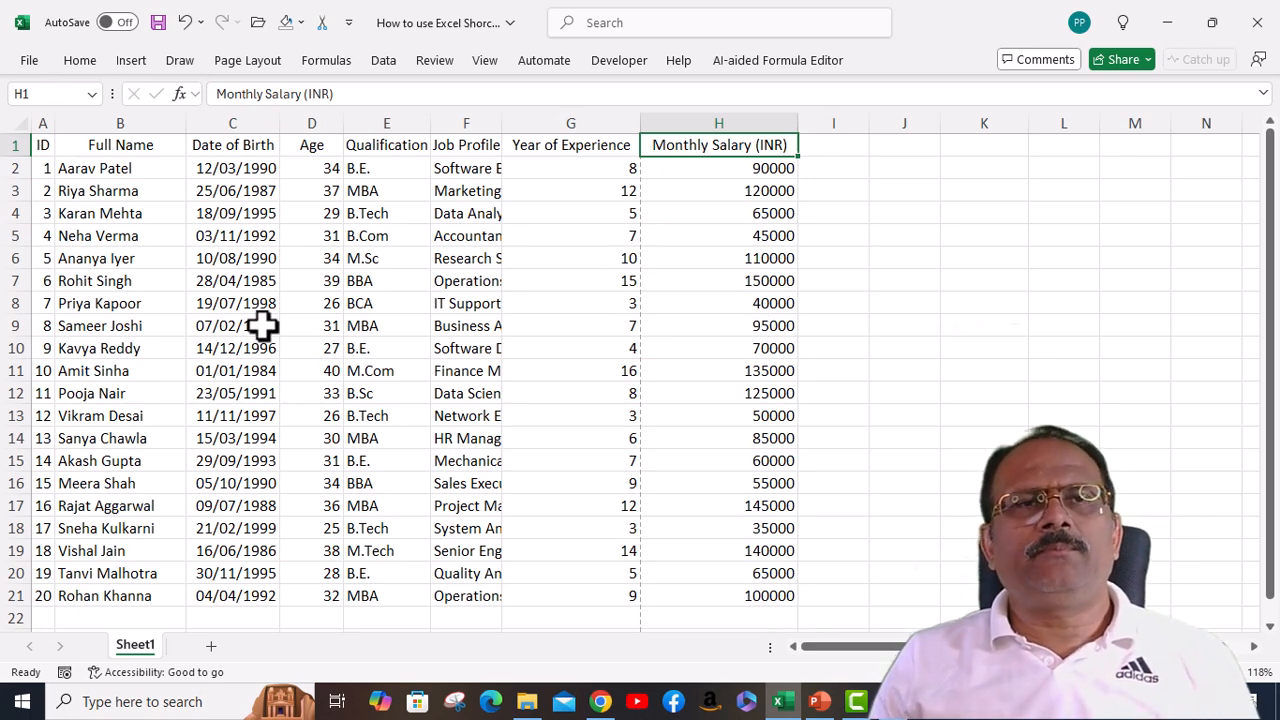
Select cell B3, move the selection cell by cell along row 3 to H3, and continue down to H8.
left_click(97, 192)
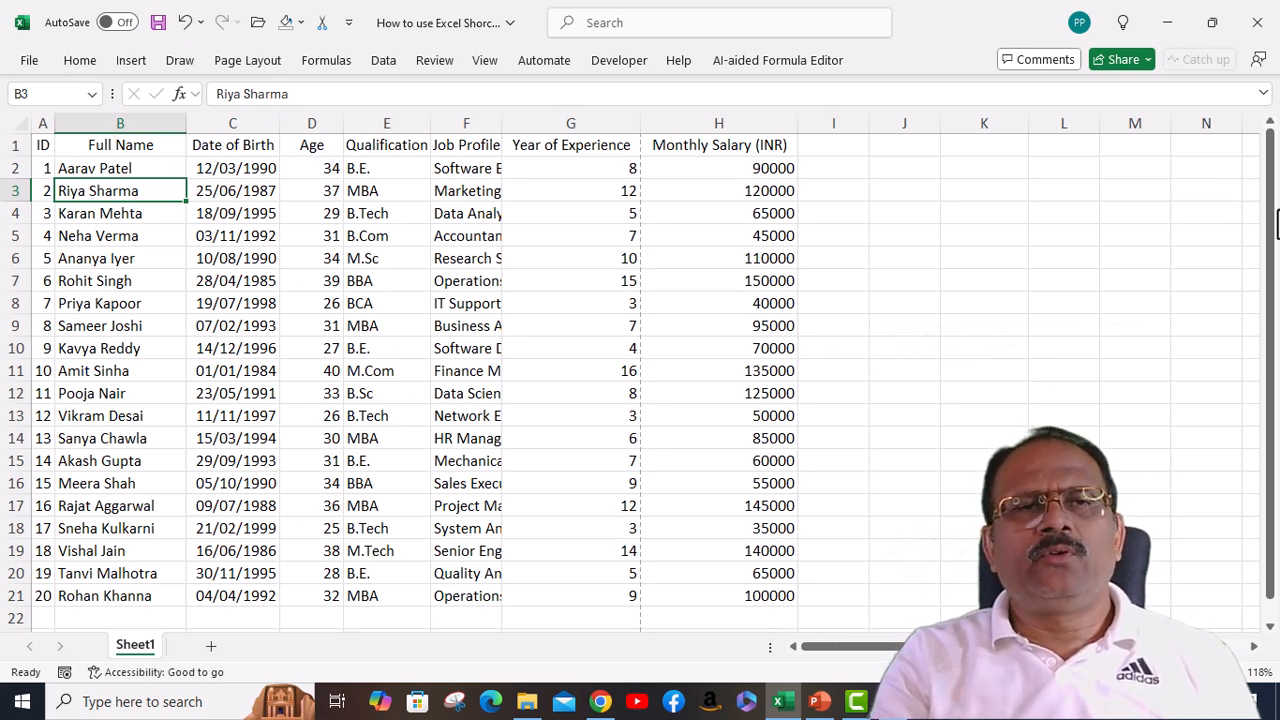
key("Right")
key("Right")
key("Right")
key("Right")
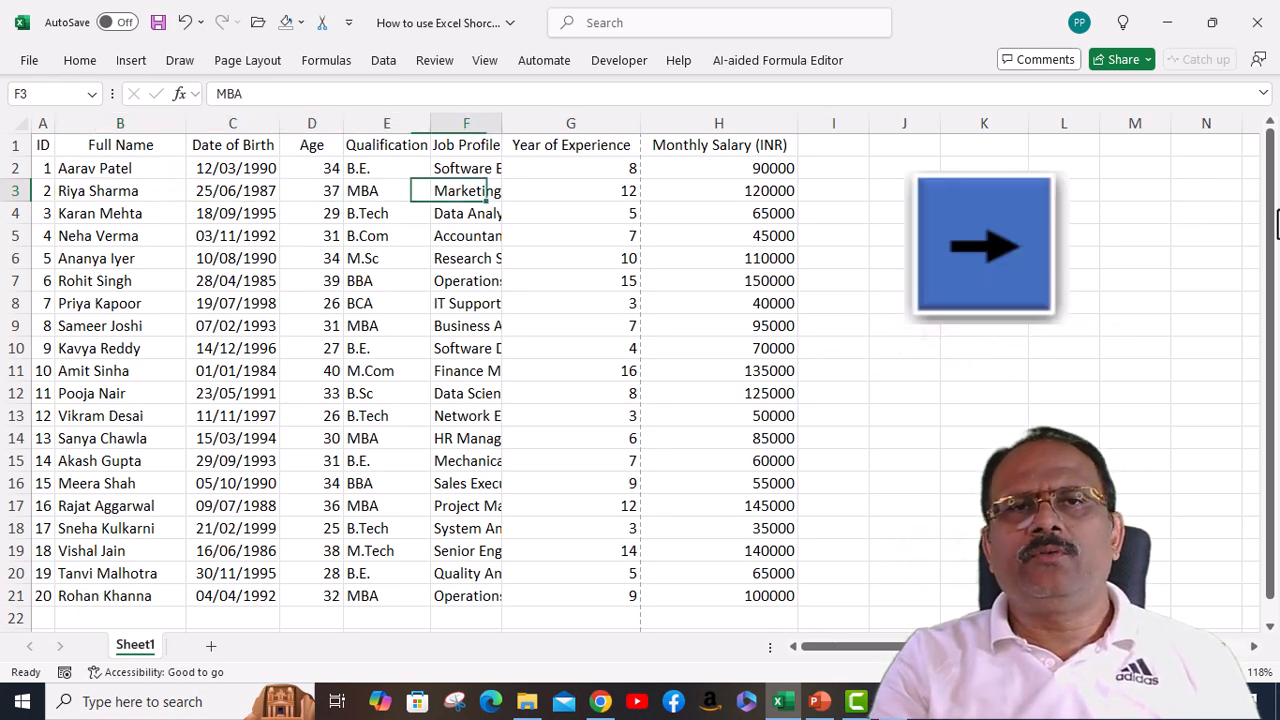
key("Right")
key("Right")
key("Down")
key("Down")
key("Down")
key("Down")
key("Down")
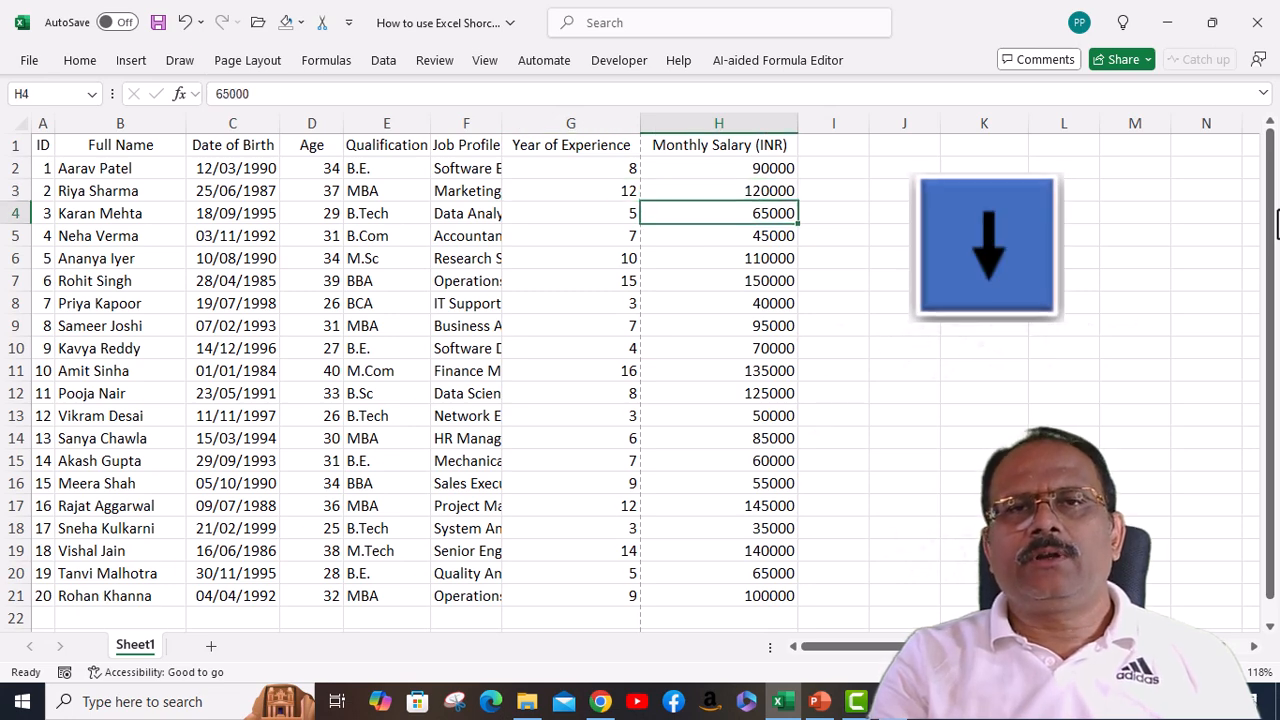
Move the selection cell by cell from H8 back to C8, up to C5, and over to B5.
key("Left")
key("Left")
key("Left")
key("Left")
key("Left")
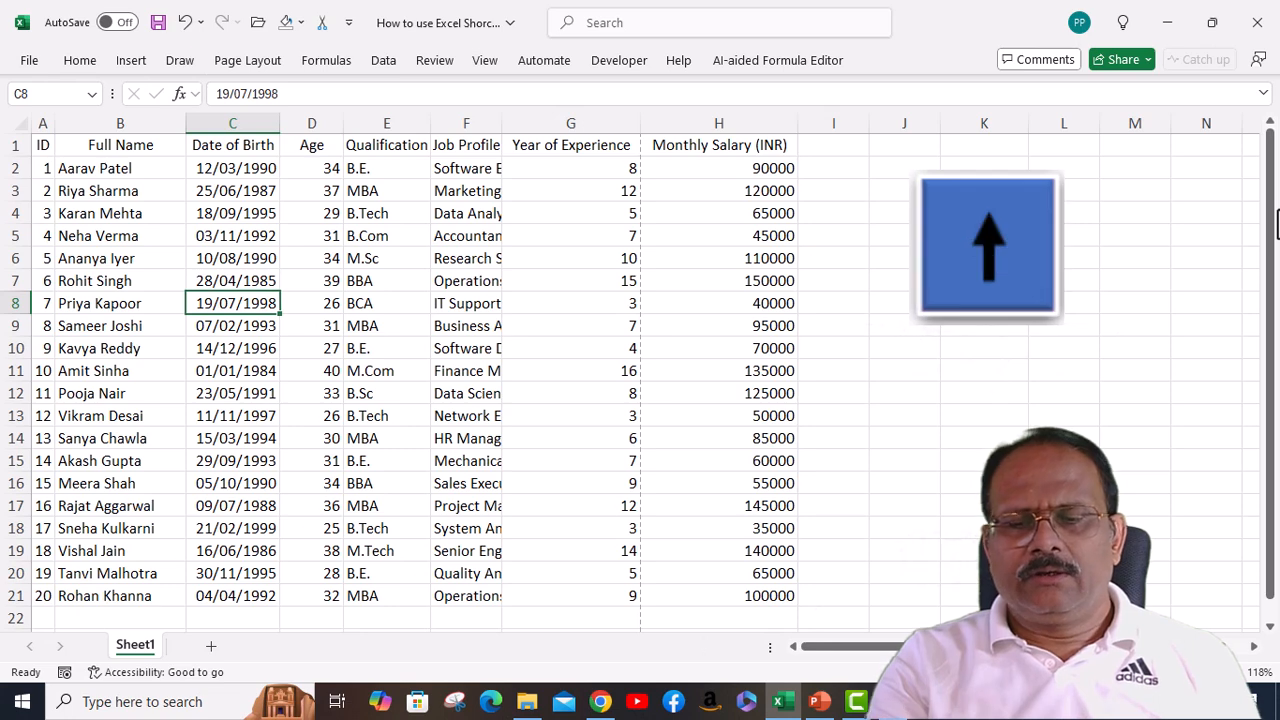
key("Up")
key("Up")
key("Up")
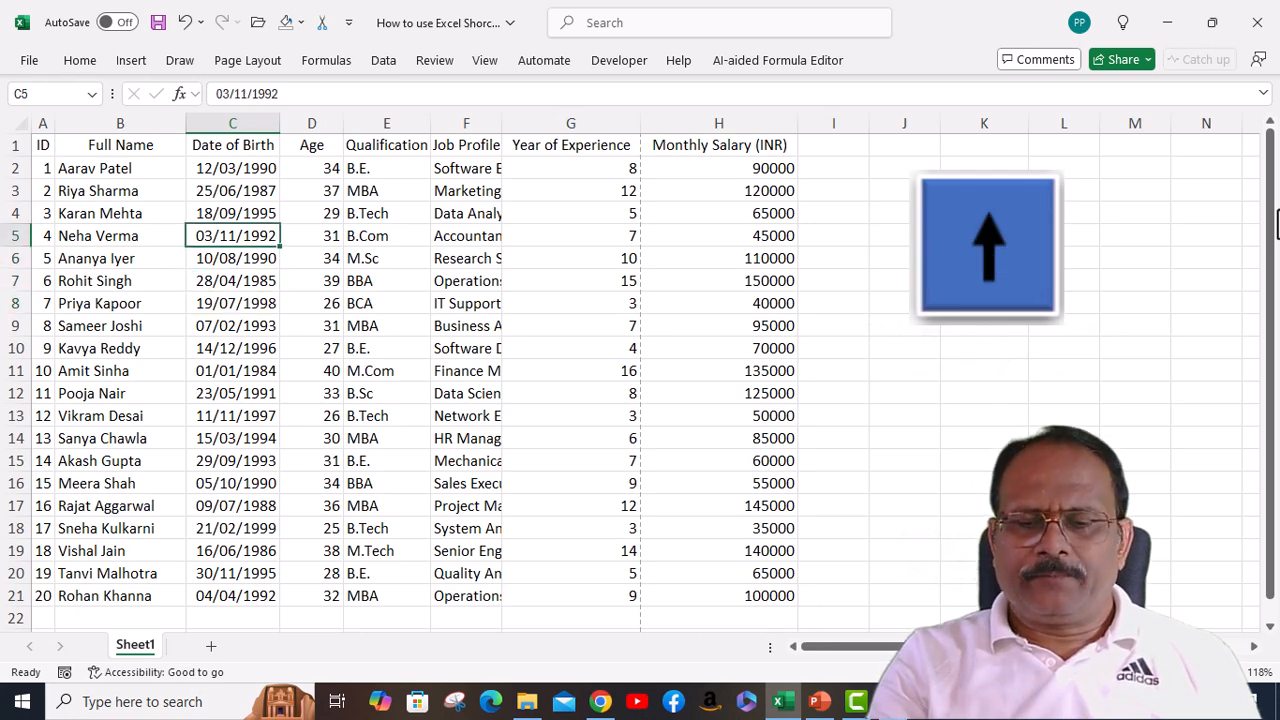
key("Left")
key("Left")
key("Right")
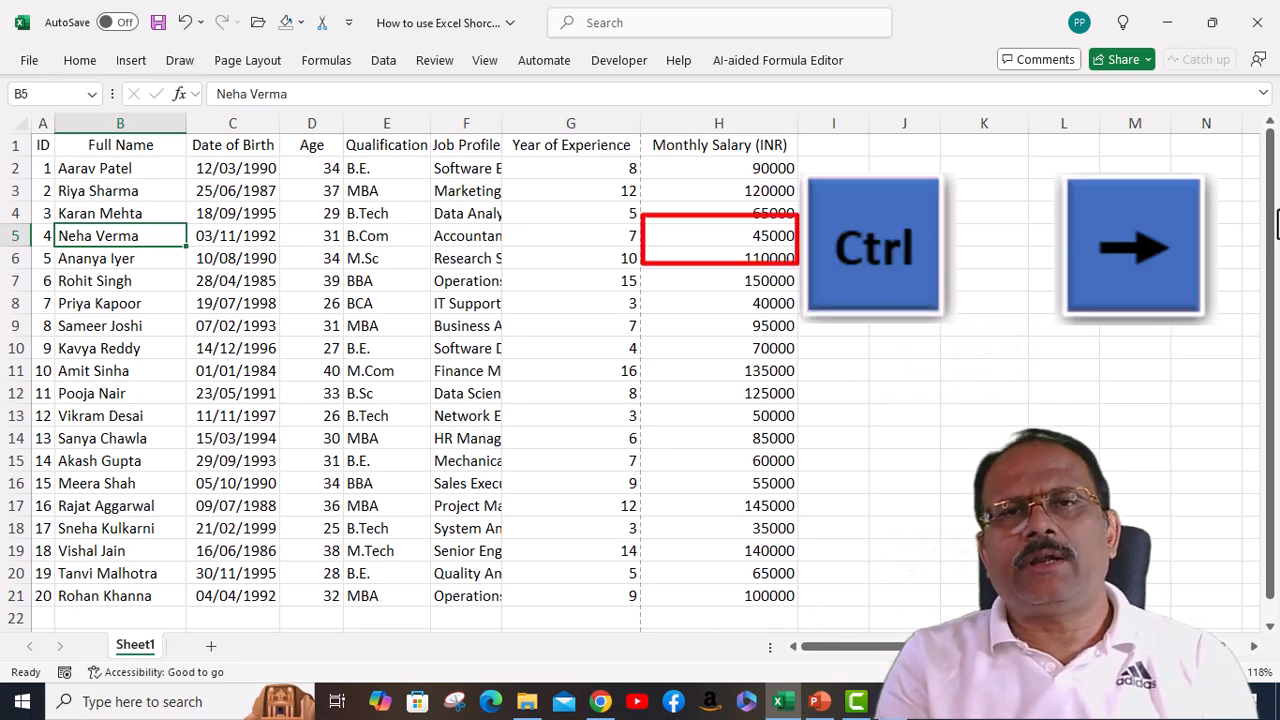
Jump along the edges of the data range from B5 to H5, H21, A21 and A1.
key("ctrl+Right")
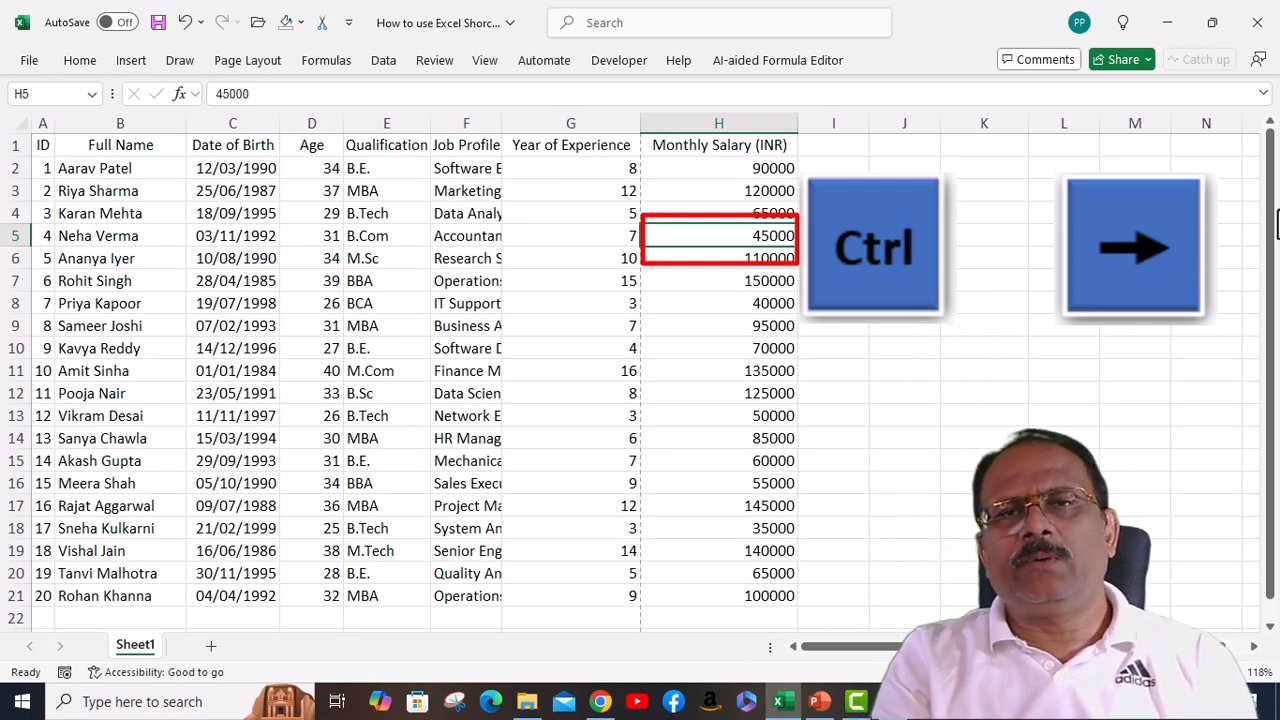
key("ctrl+Down")
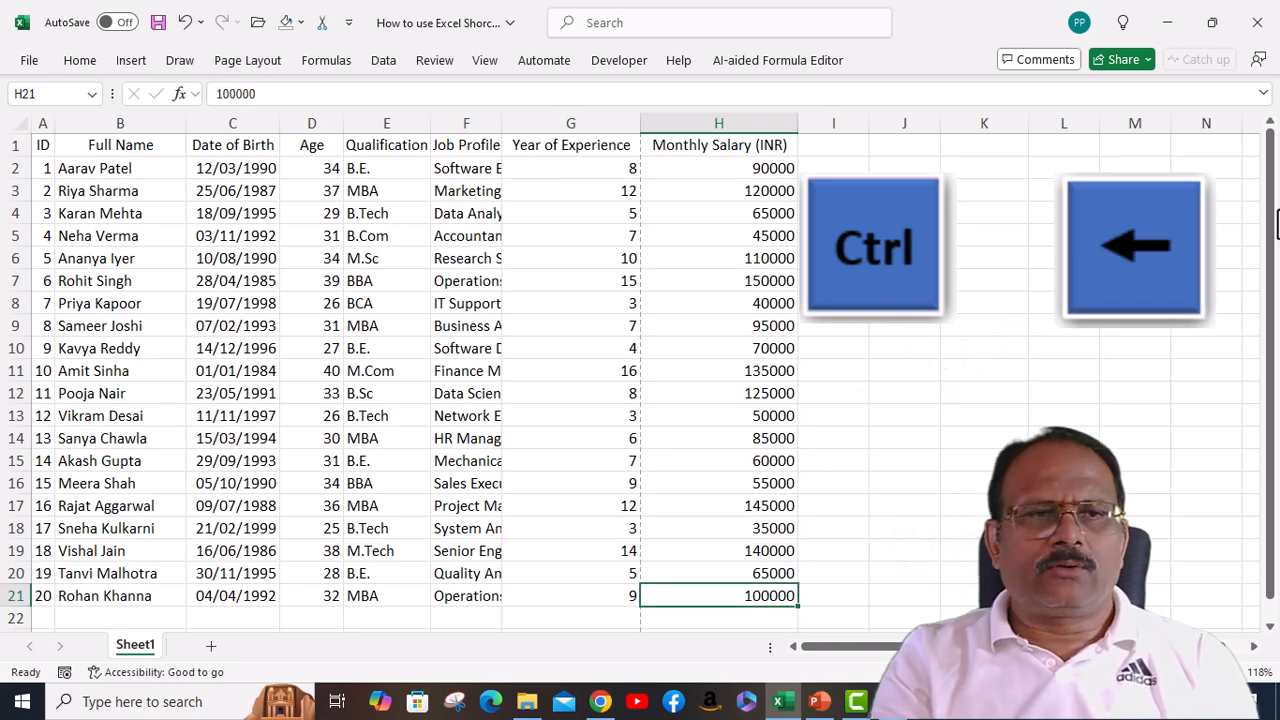
key("ctrl+Left")
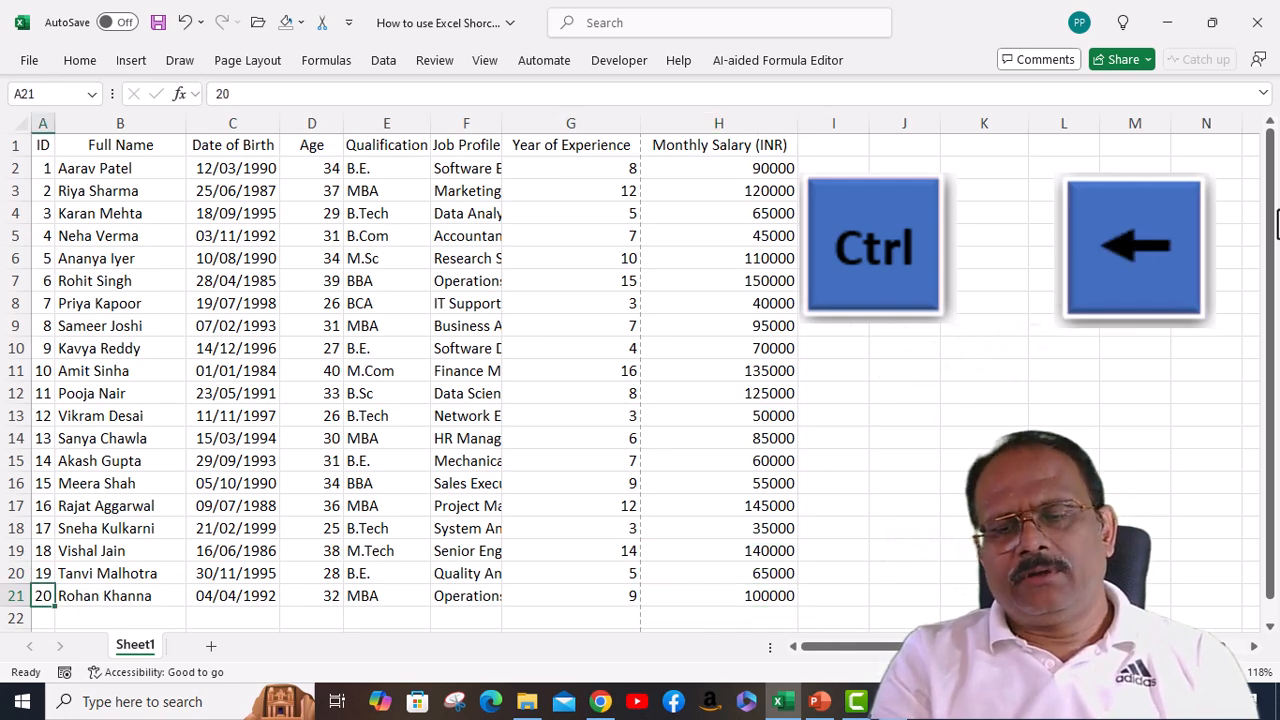
key("ctrl+Up")
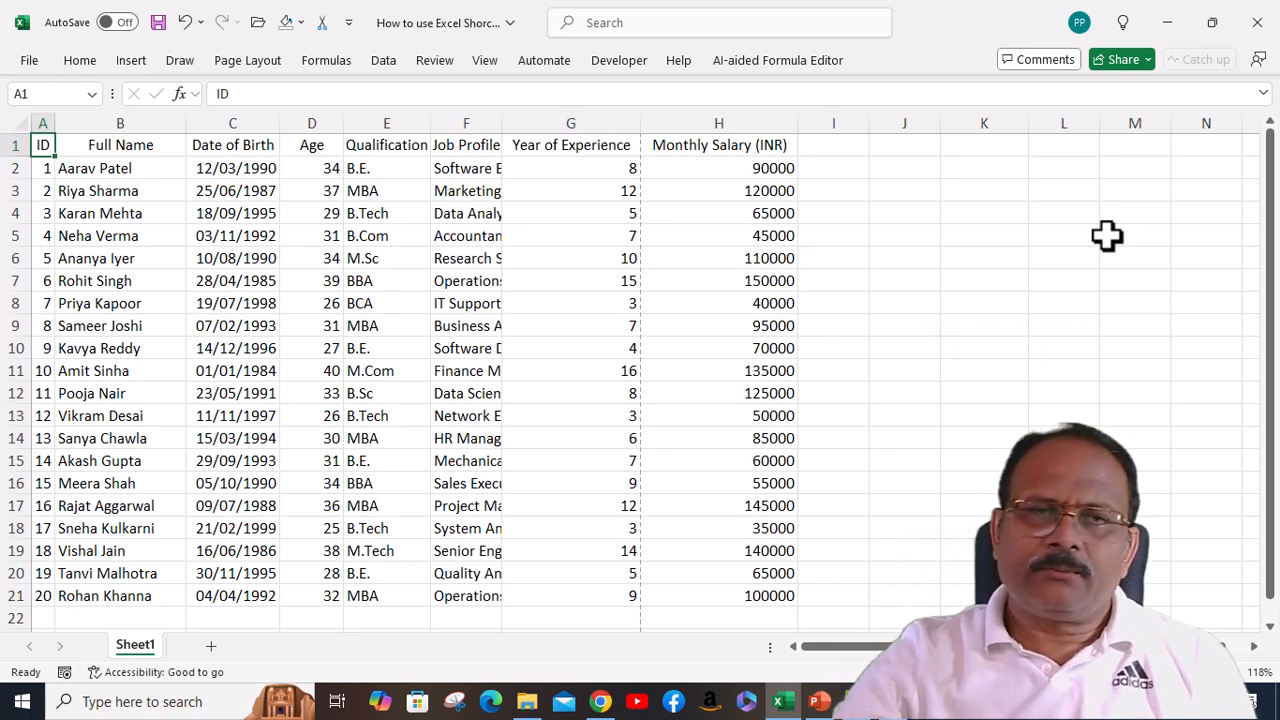
Copy the full name in cell B2 and paste it into the empty cell J2.
left_click(125, 170)
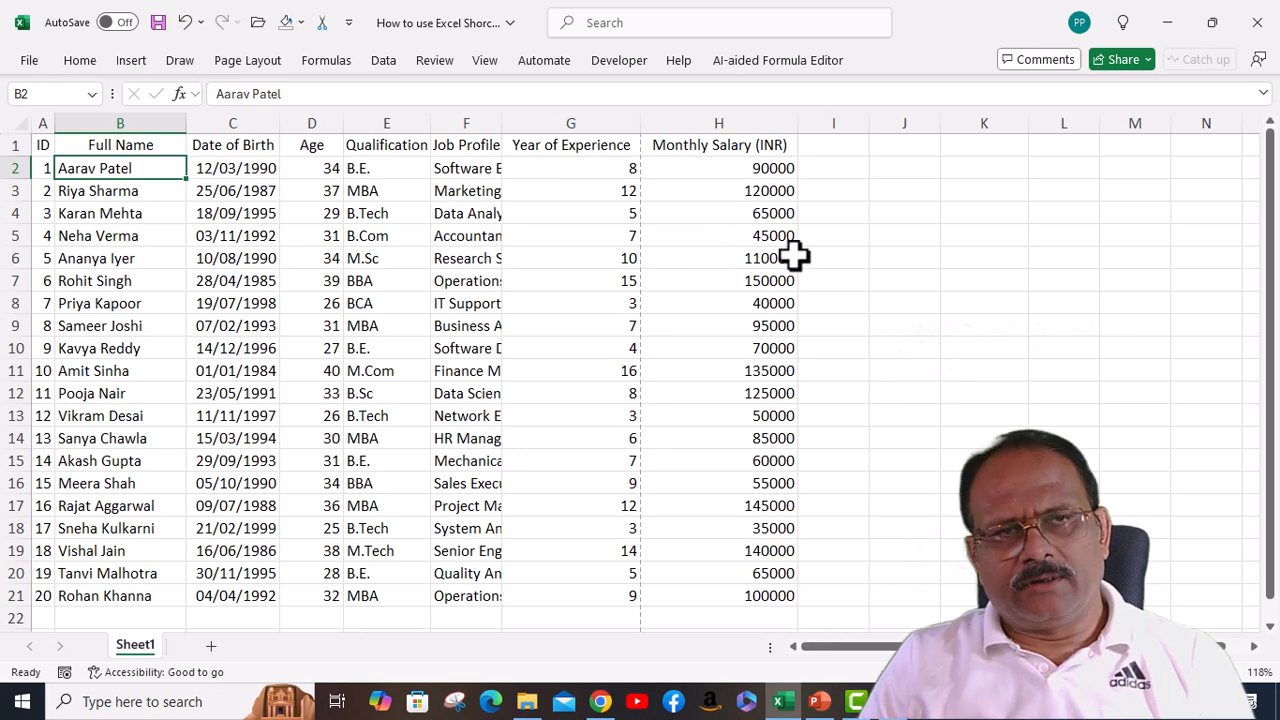
left_click(80, 60)
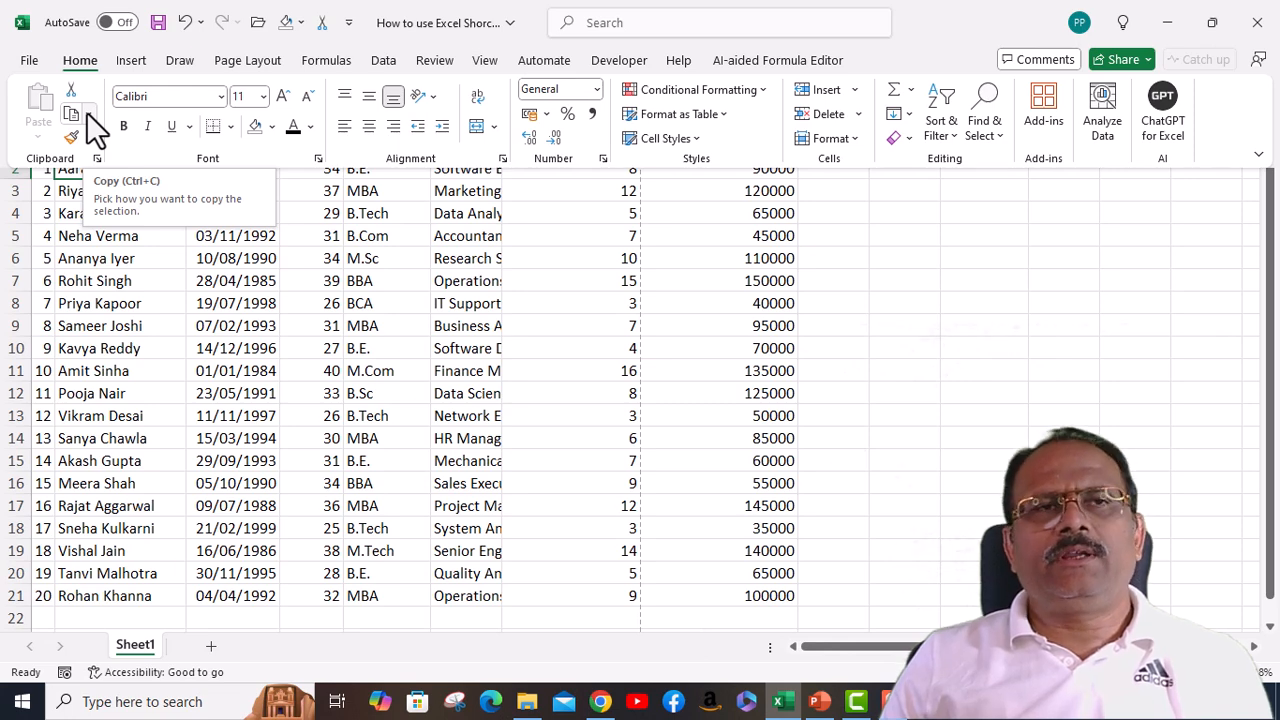
left_click(79, 240)
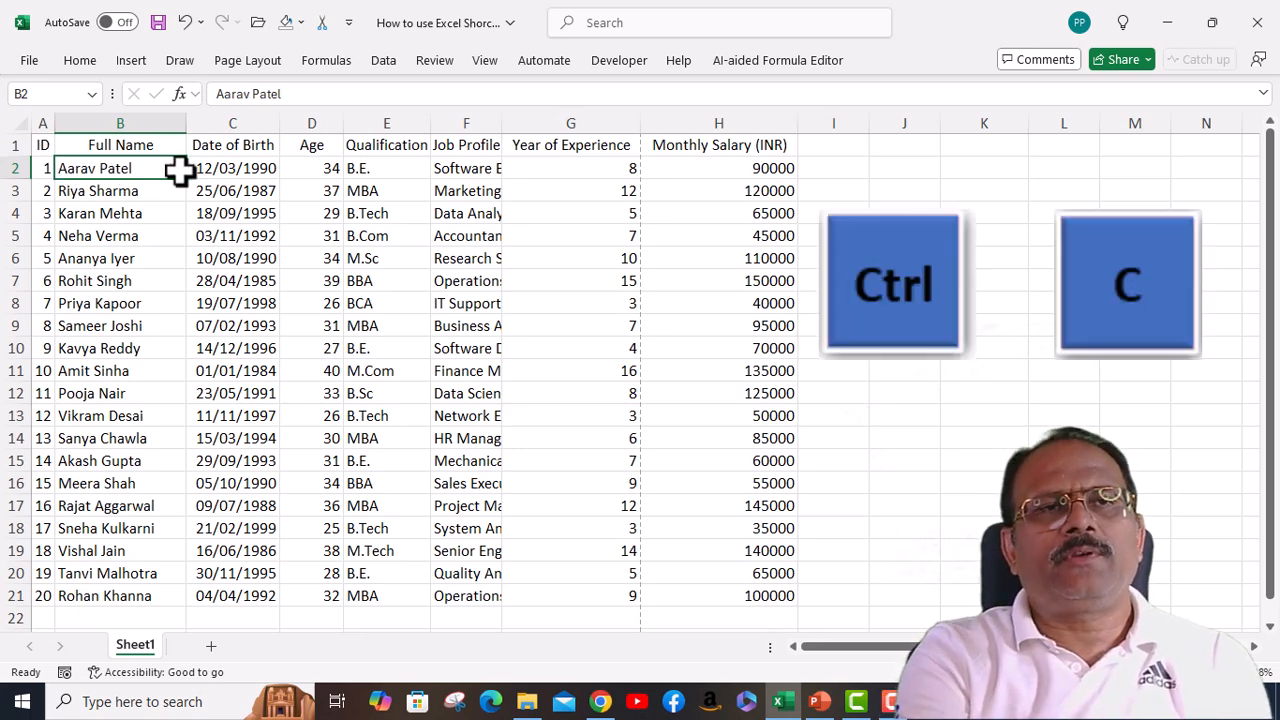
key("ctrl+c")
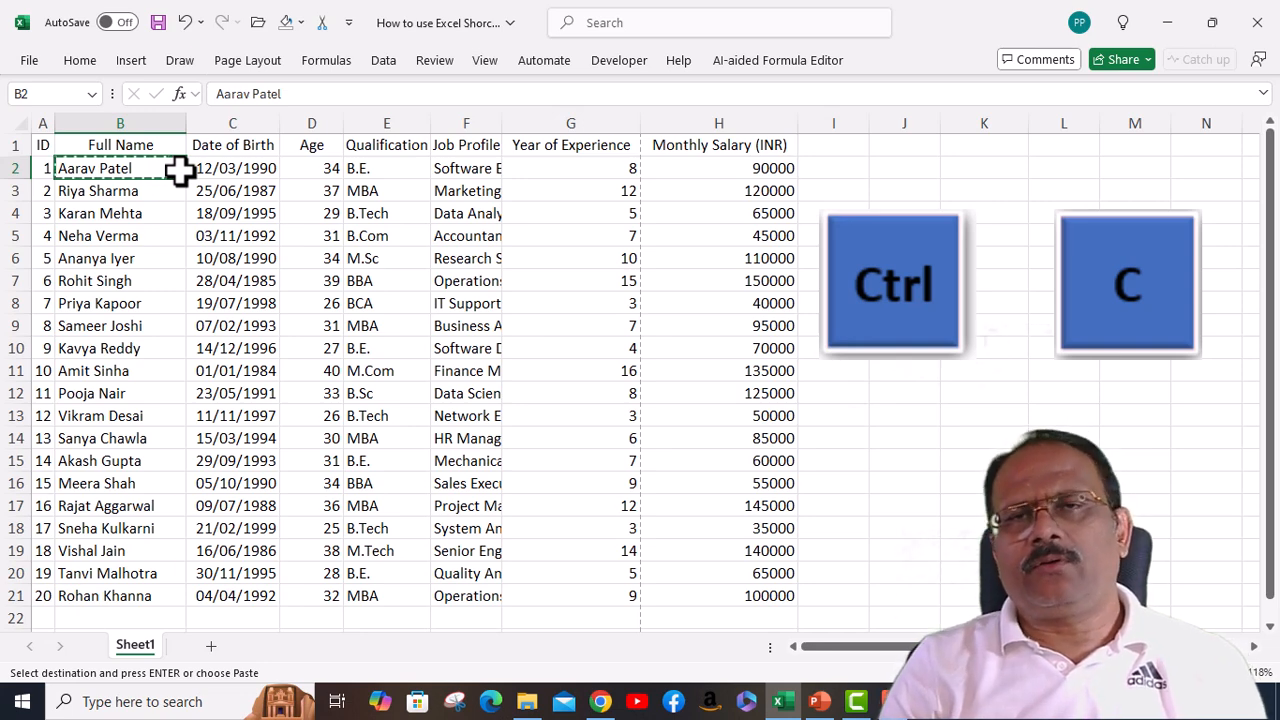
key("Right")
key("Right")
key("Right")
key("Right")
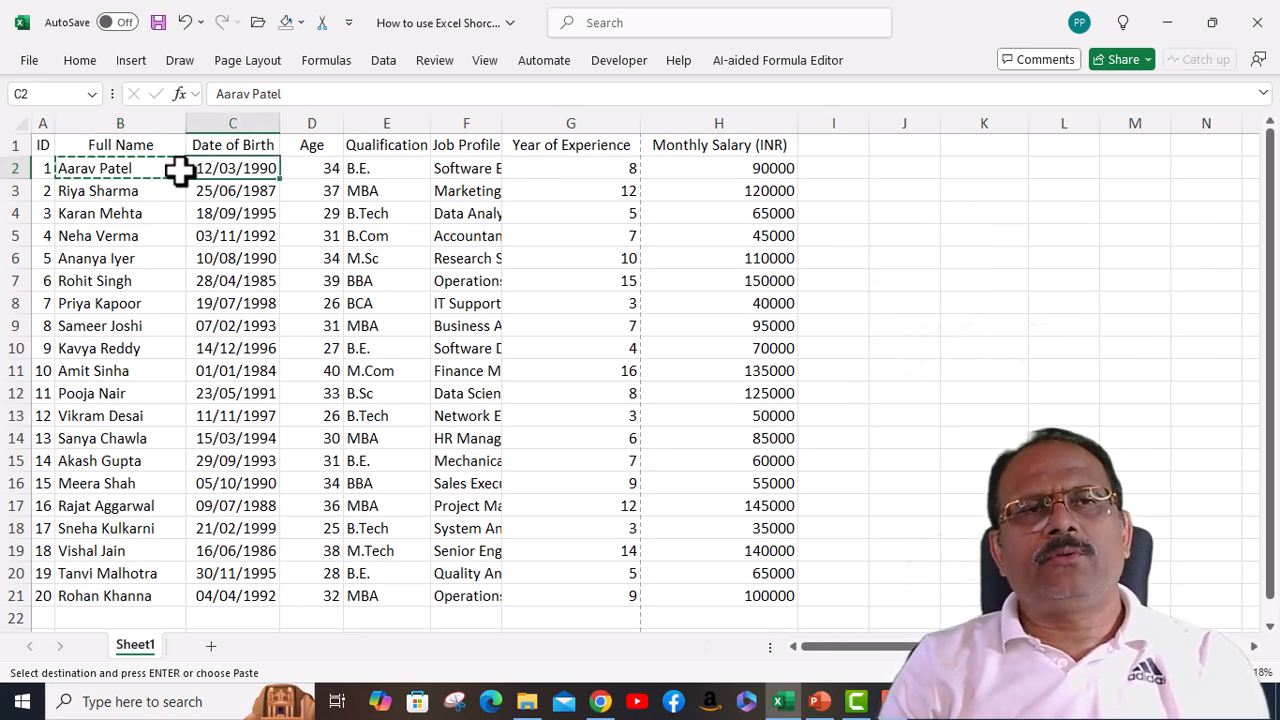
key("Right")
key("Right")
key("Right")
key("Right")
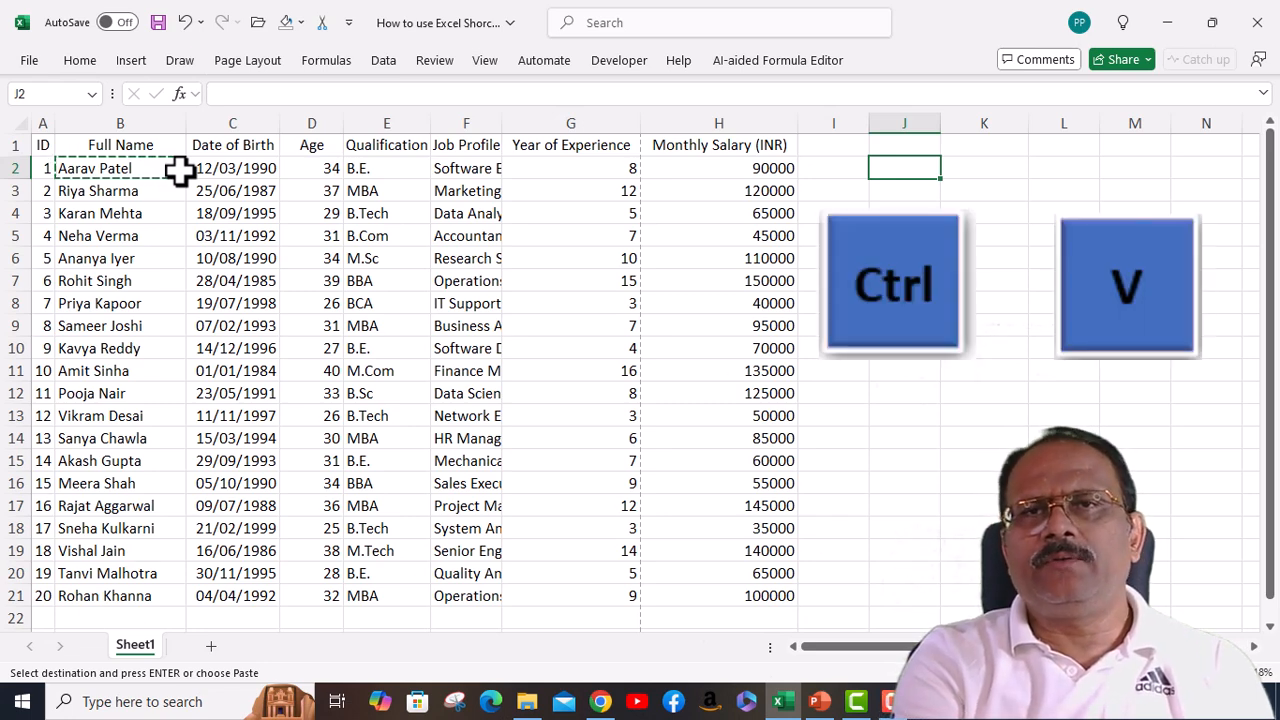
key("ctrl+v")
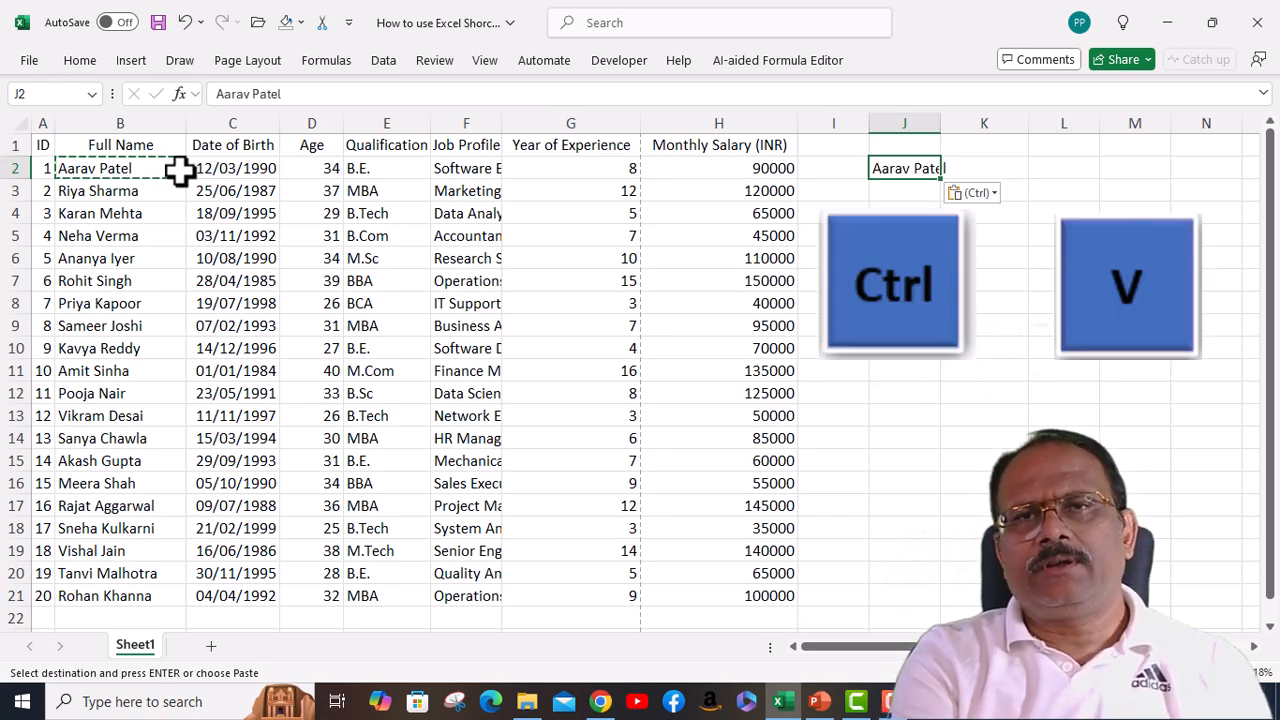
Paste the copied name into cells J4, J8 and L5, and end copy mode.
key("Down")
key("Down")
key("ctrl+v")
key("Down")
key("Down")
key("Down")
key("Down")
key("ctrl+v")
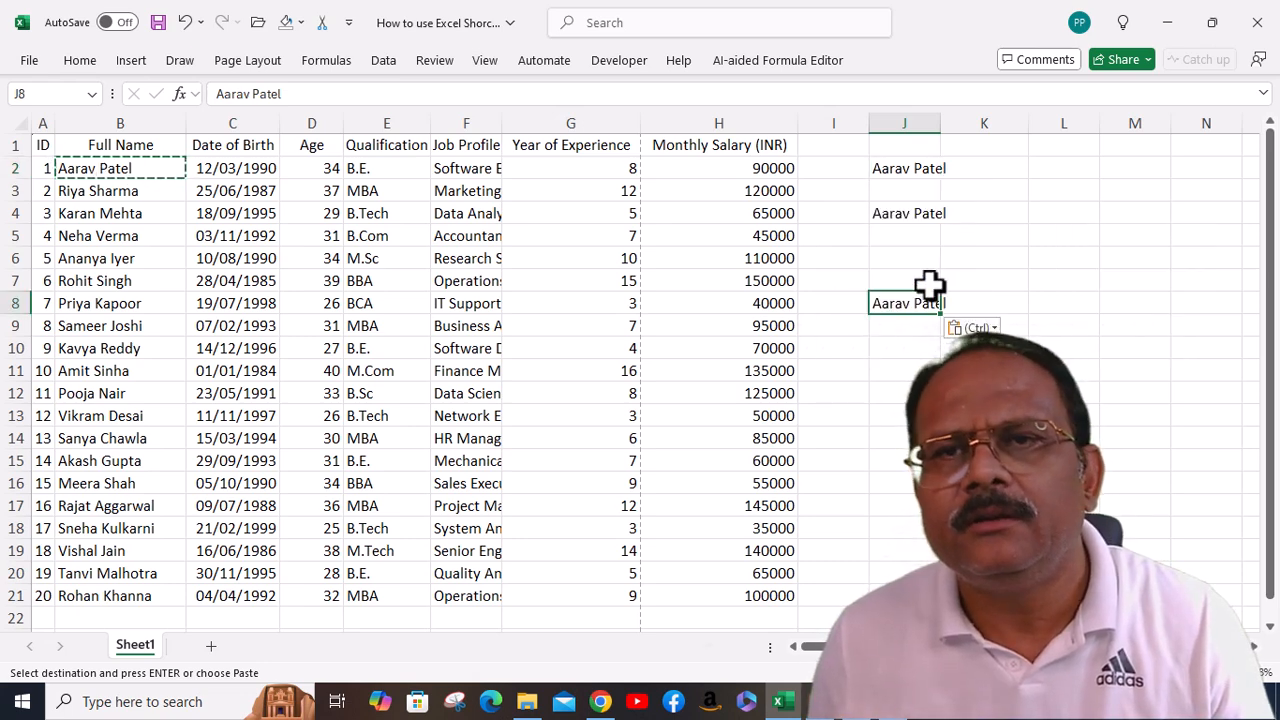
left_click(1062, 236)
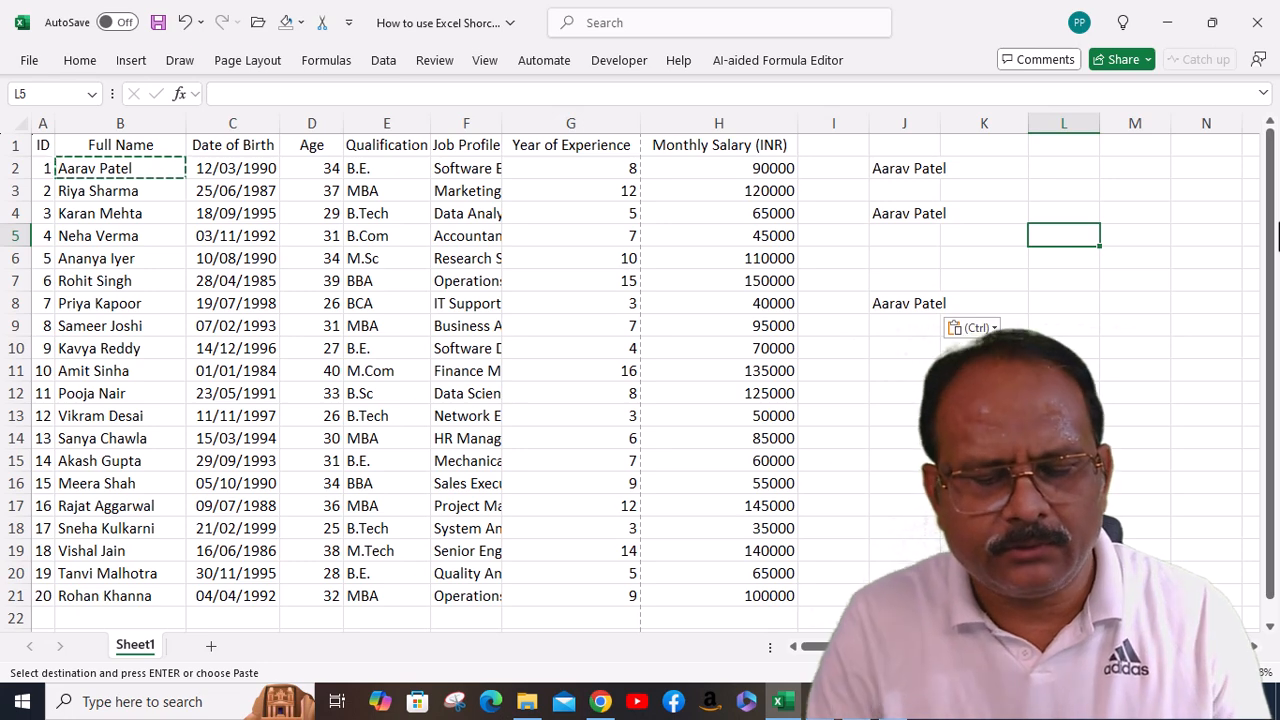
key("ctrl+v")
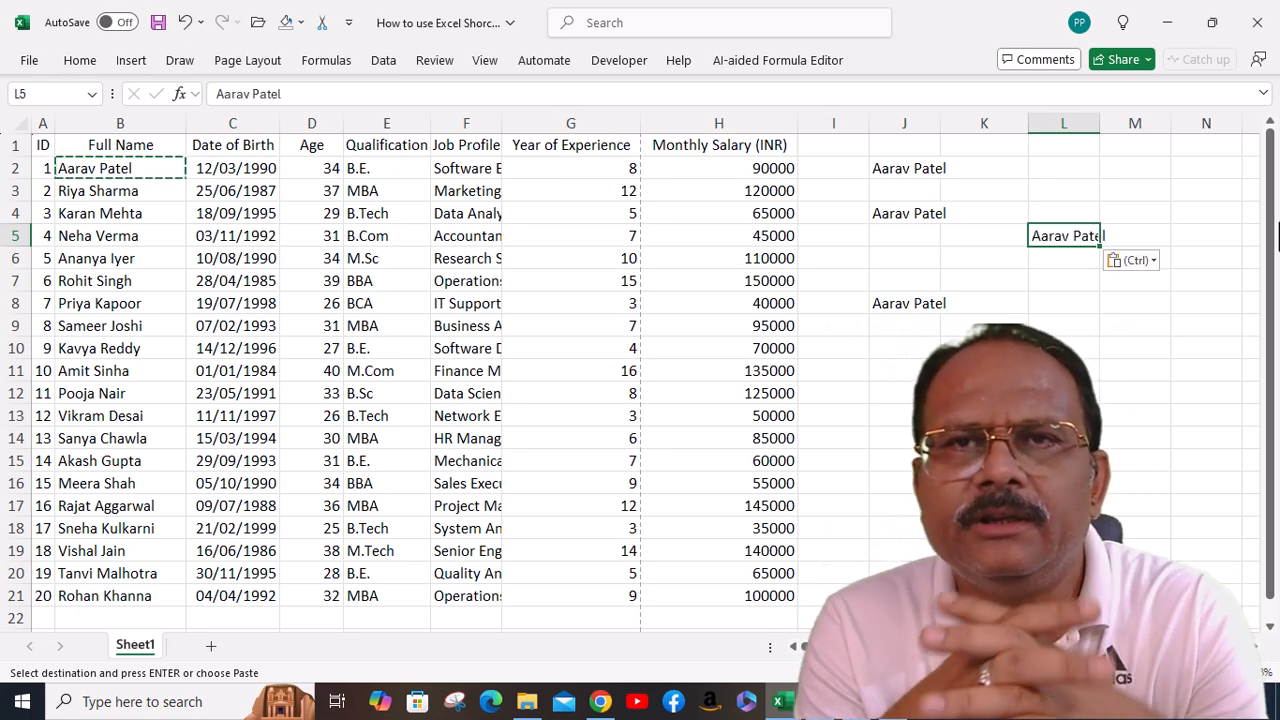
key("Escape")
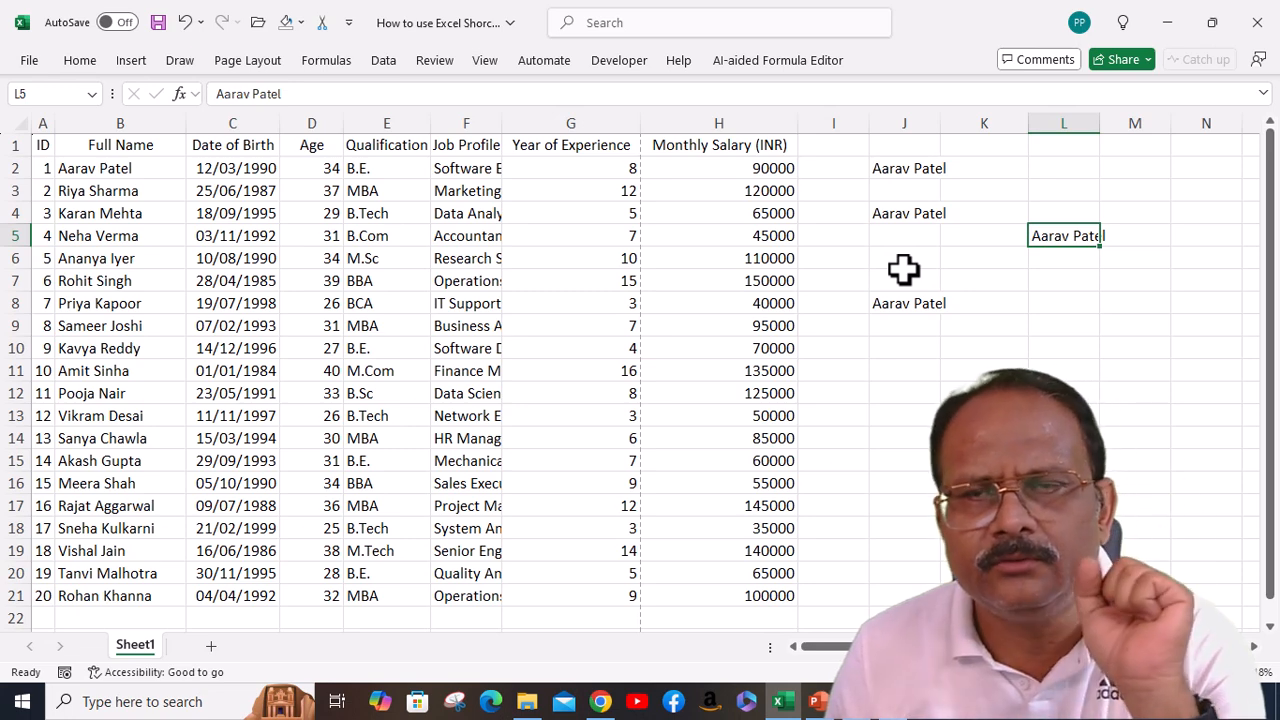
Cut the name from cell J2, paste it into J10, and save the workbook.
left_click(900, 170)
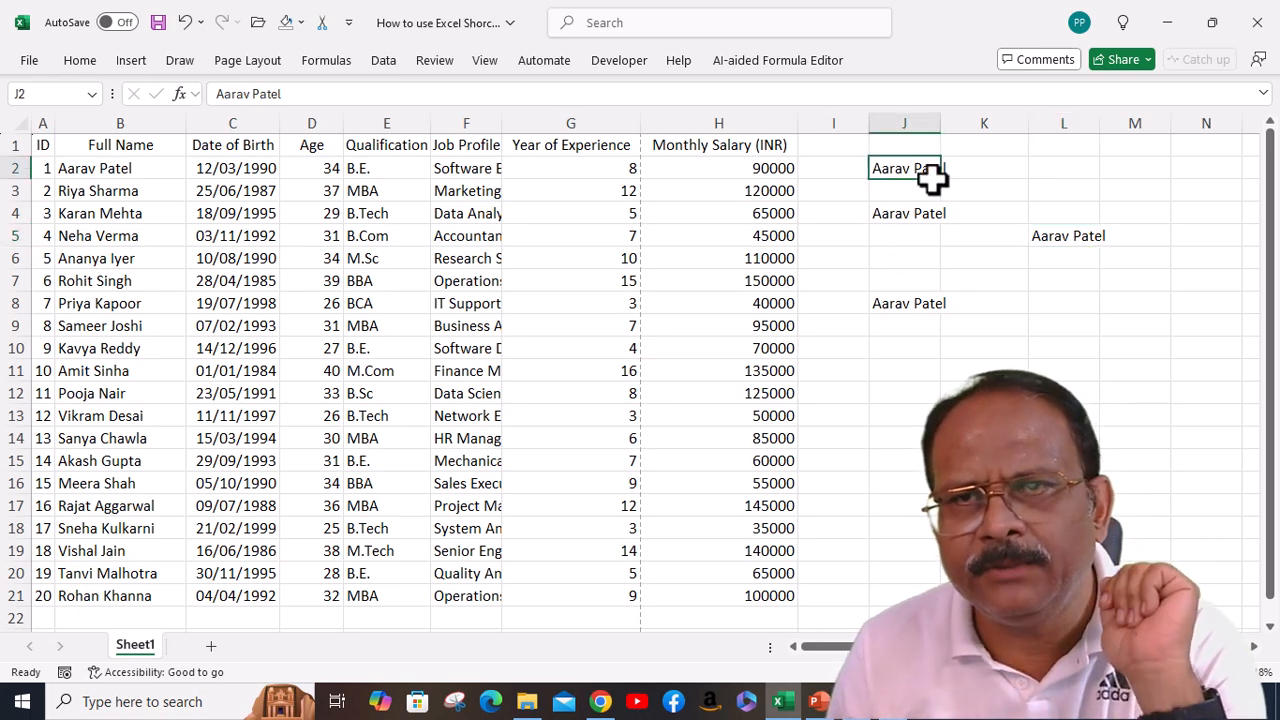
key("ctrl+x")
key("ctrl+x")
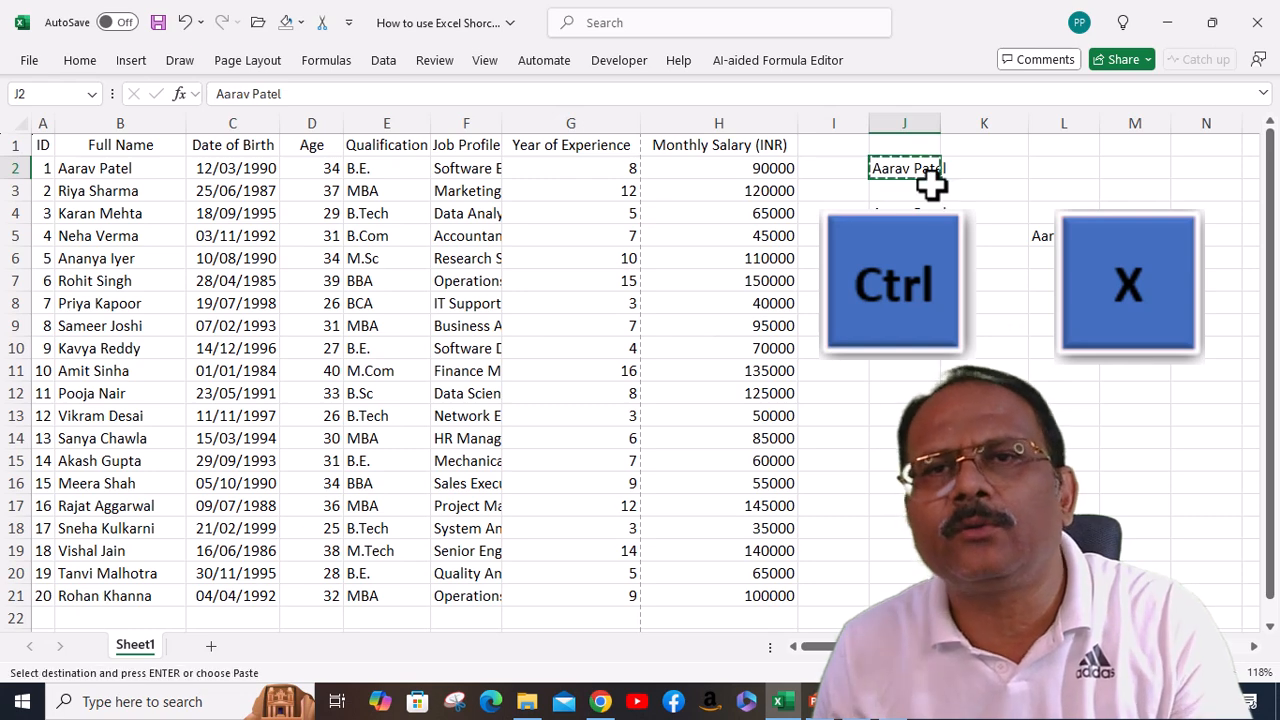
key("Down")
key("Down")
key("Down")
key("Down")
key("Down")
key("Down")
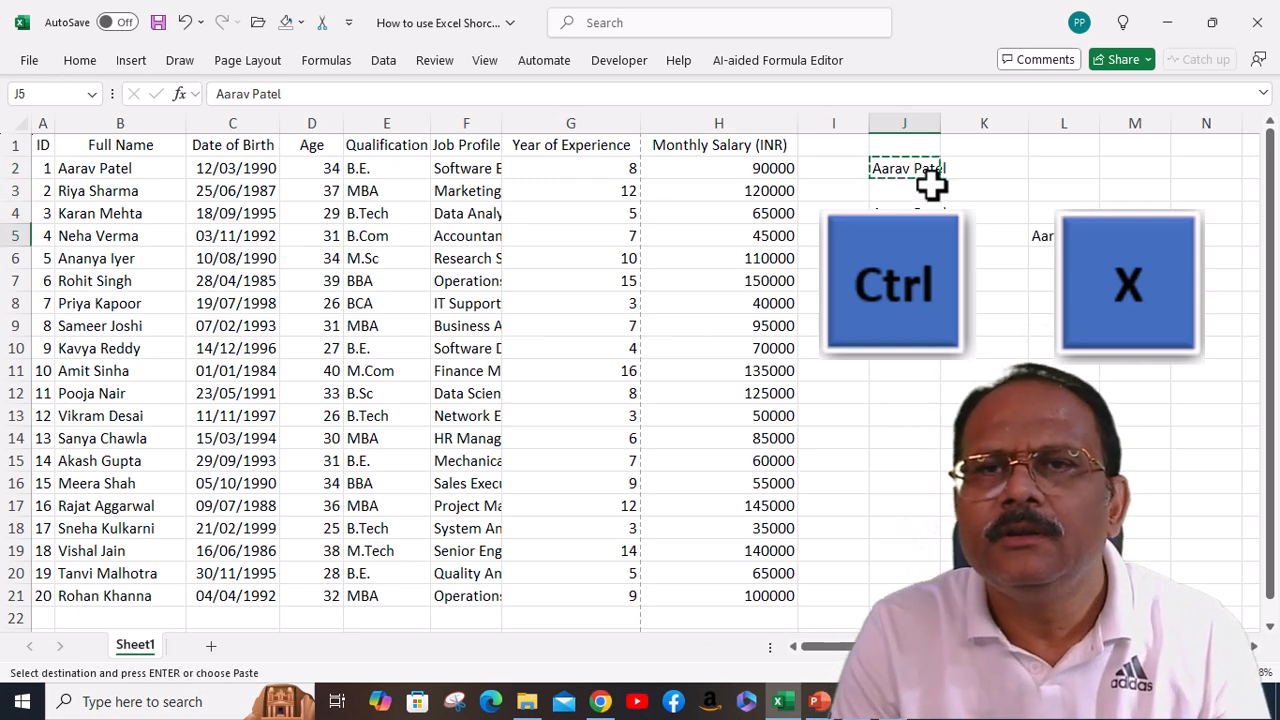
key("ctrl+v")
key("Down")
key("Down")
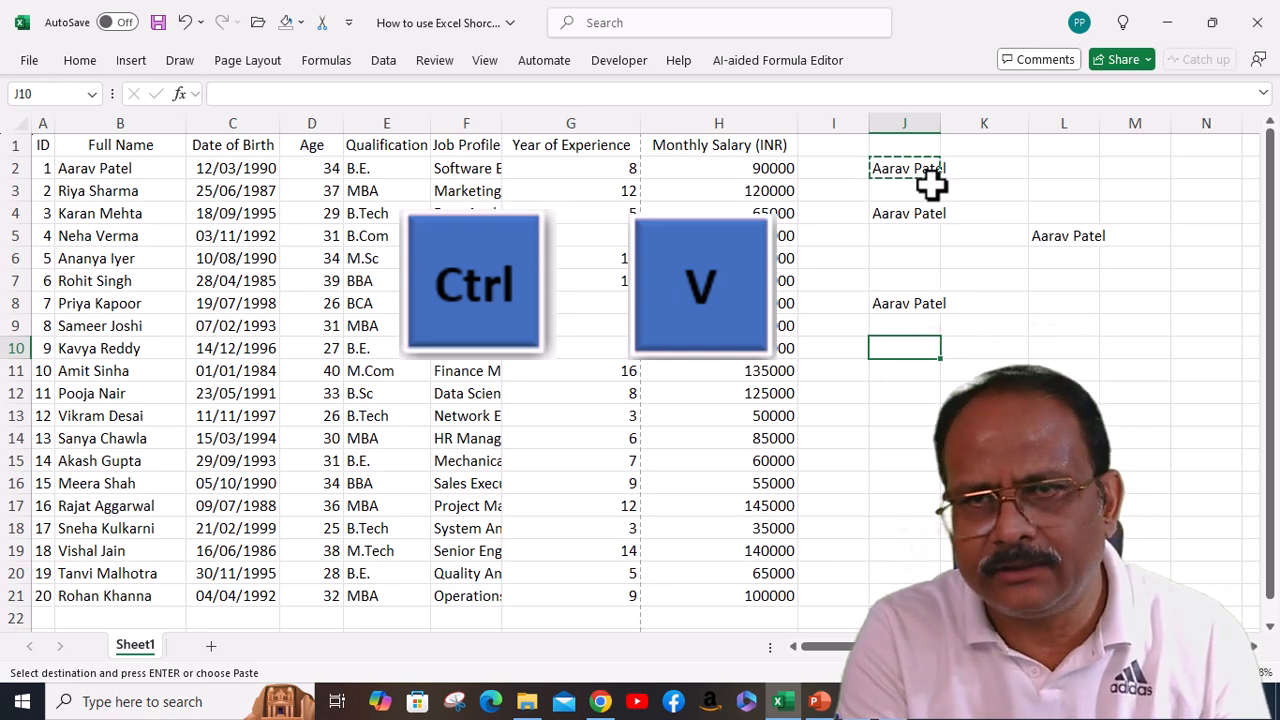
key("ctrl+v")
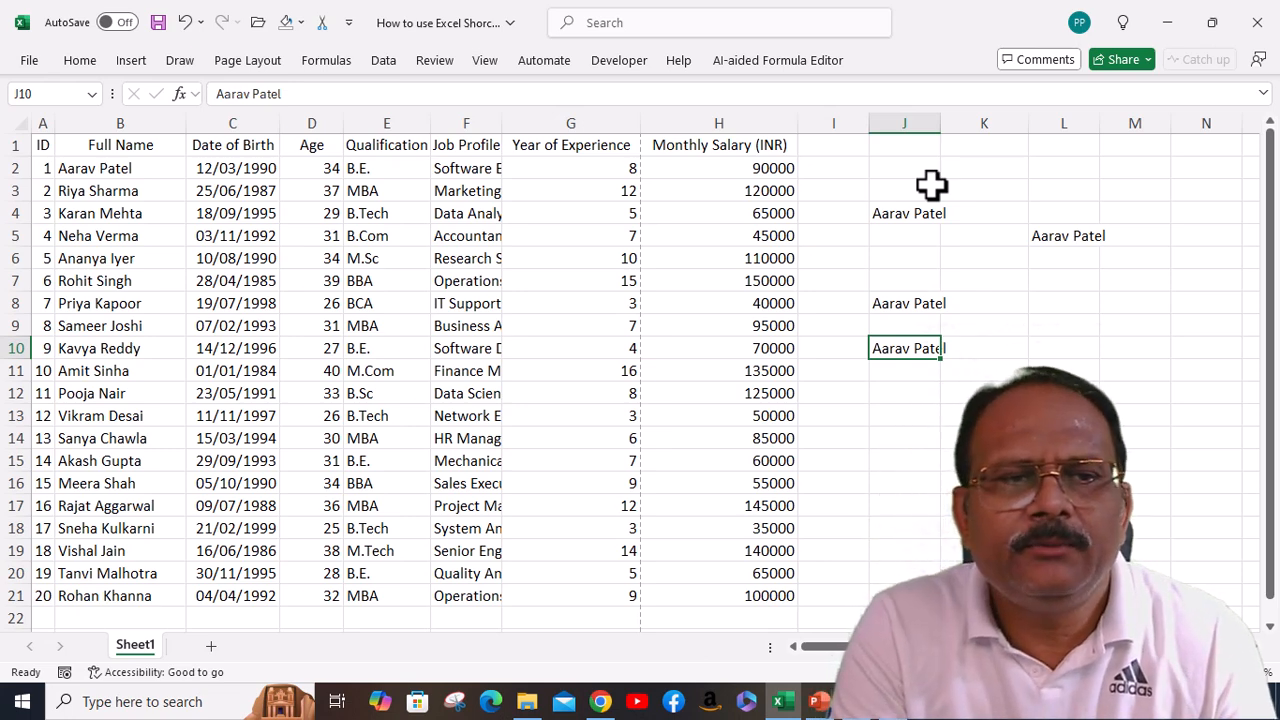
key("ctrl+s")
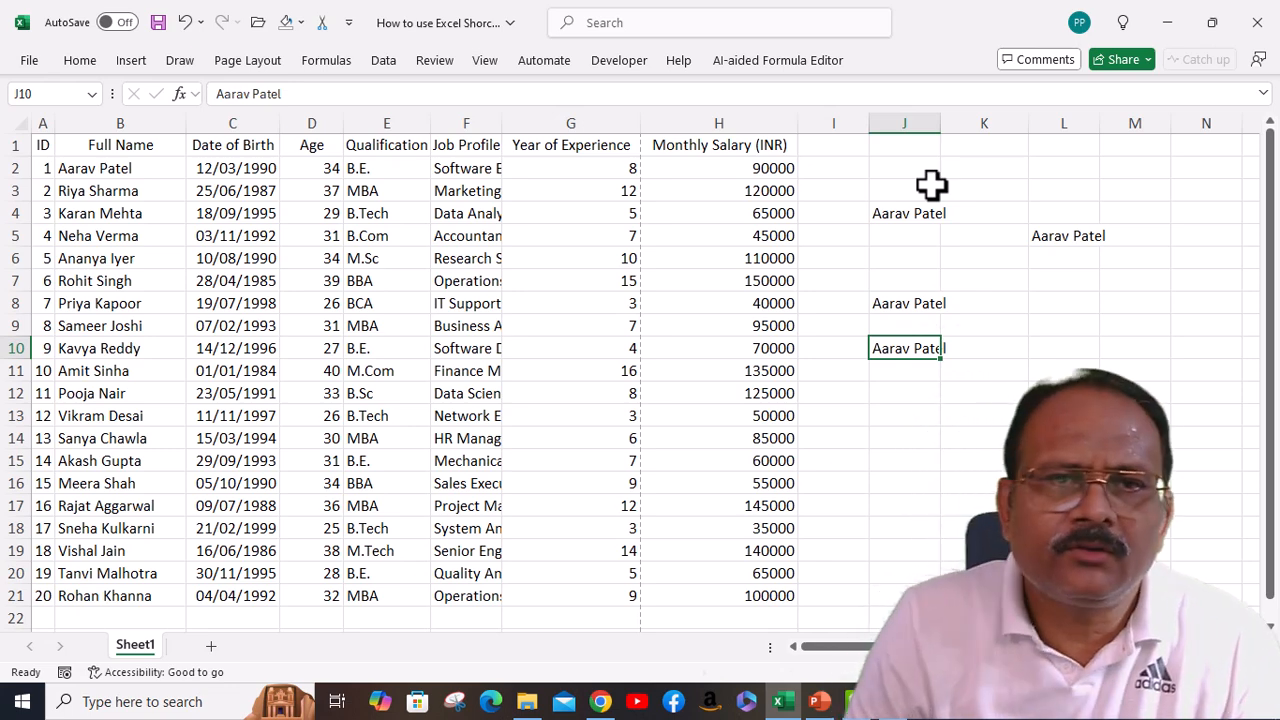
Select cell D9, view the print settings and preview for the active sheet, and return to the worksheet.
left_click(330, 325)
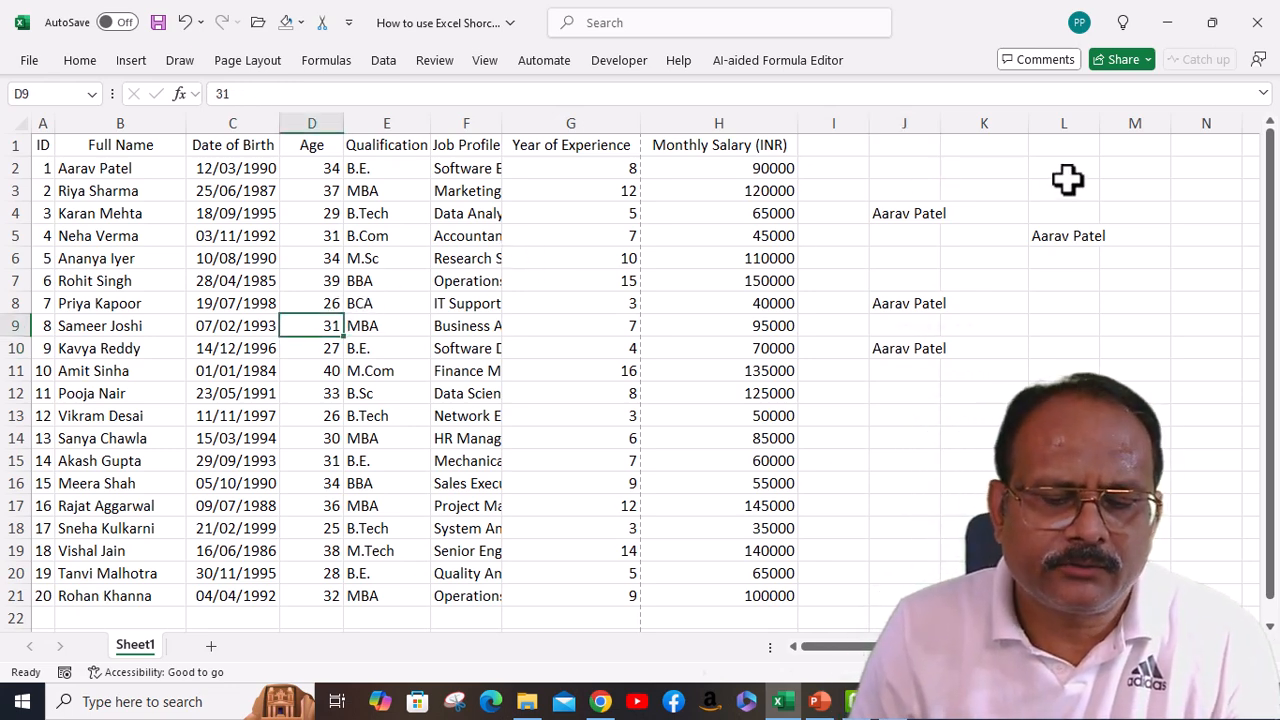
key("ctrl+p")
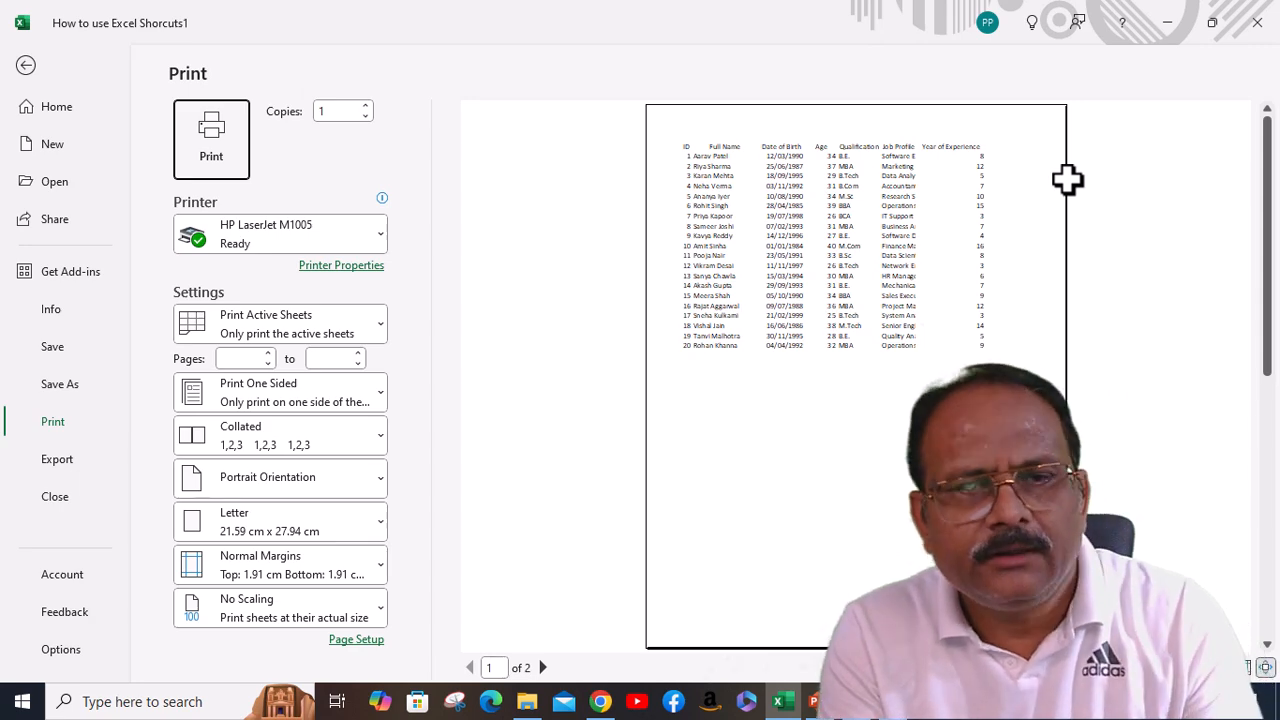
left_click(27, 66)
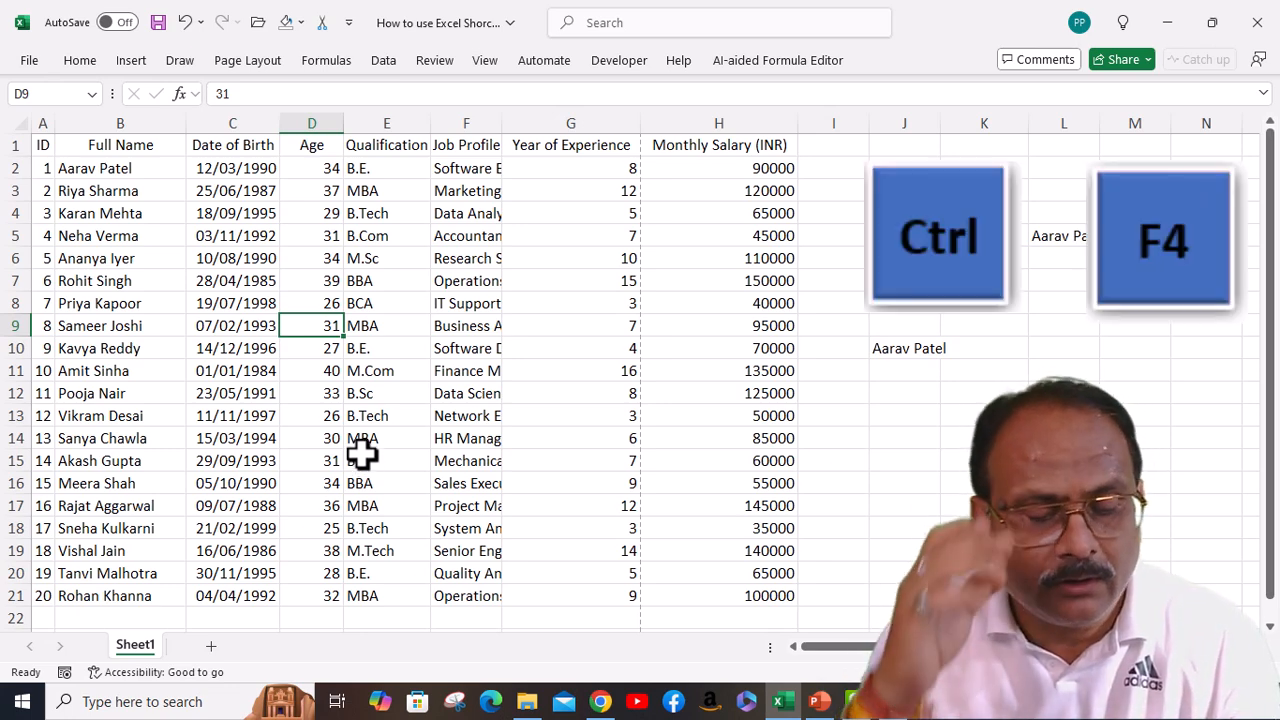
Start closing the workbook, view the save prompt's list of locations, and cancel so the file stays open.
key("ctrl+F4")
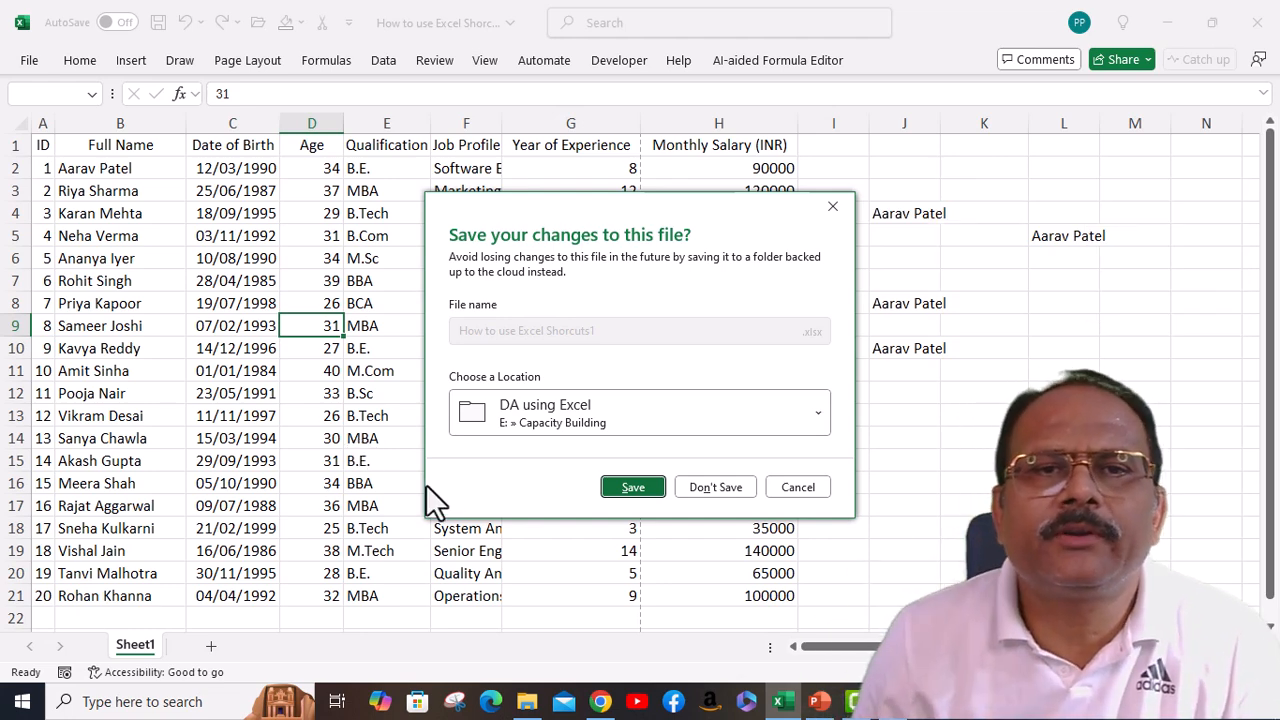
left_click(819, 412)
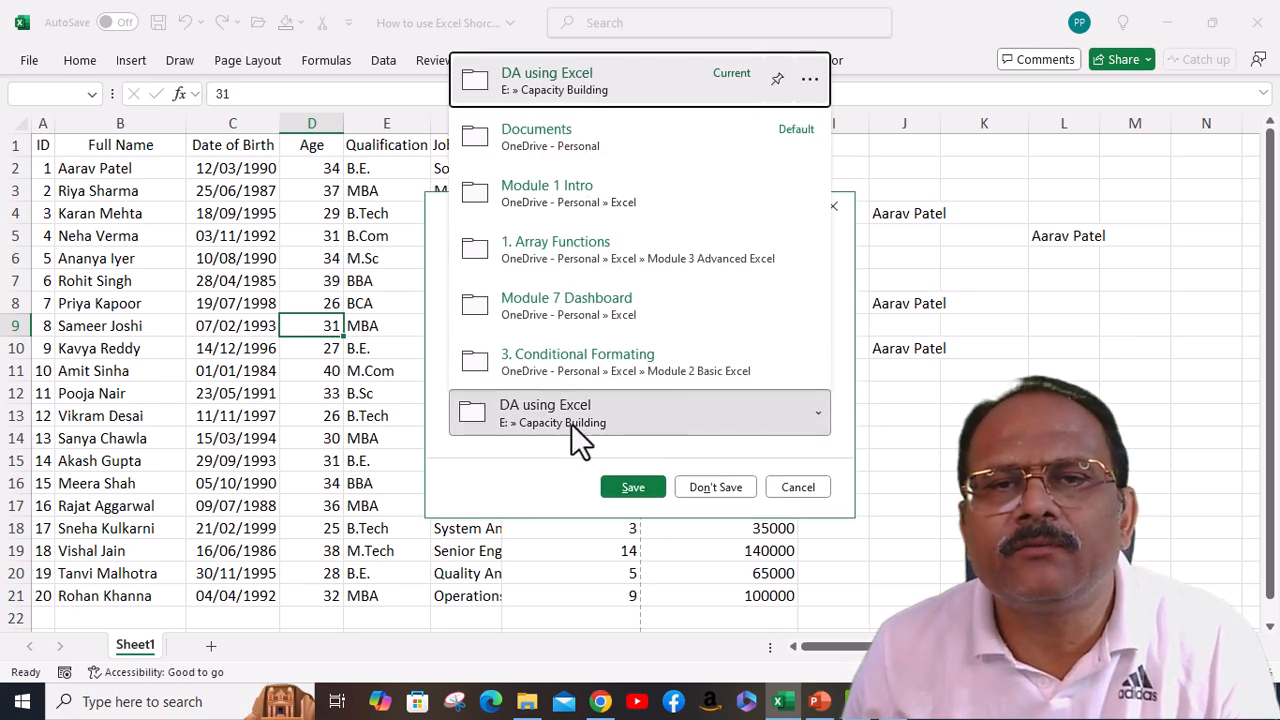
left_click(821, 414)
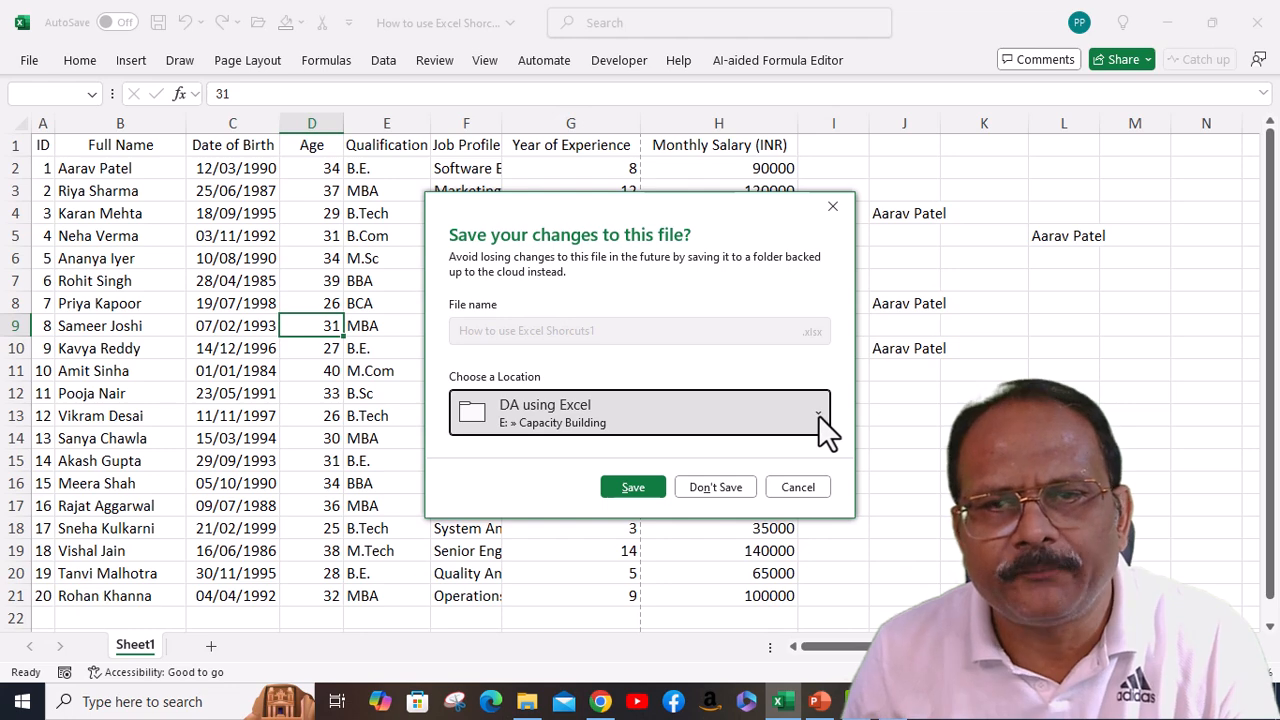
left_click(797, 488)
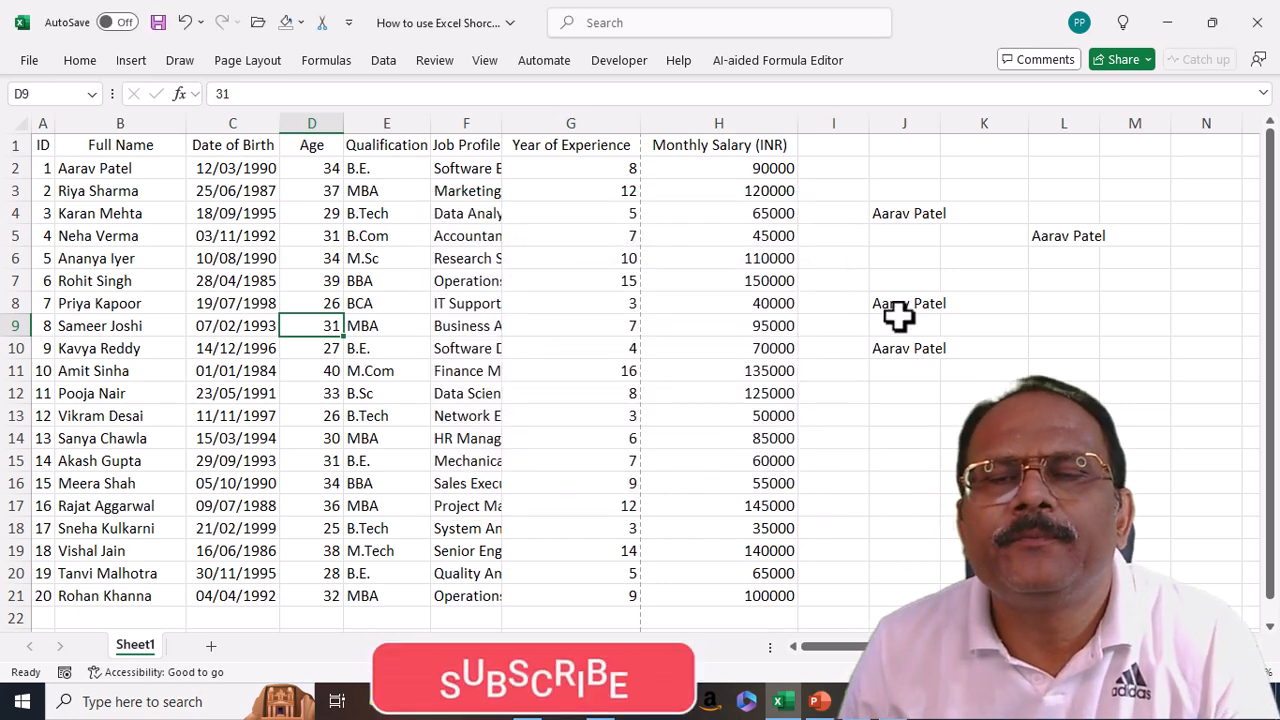
Undo the move of the name to J10, the pastes in L5, J8, J4 and J2, and the width change of column H.
left_click(901, 258)
key("ctrl+z")
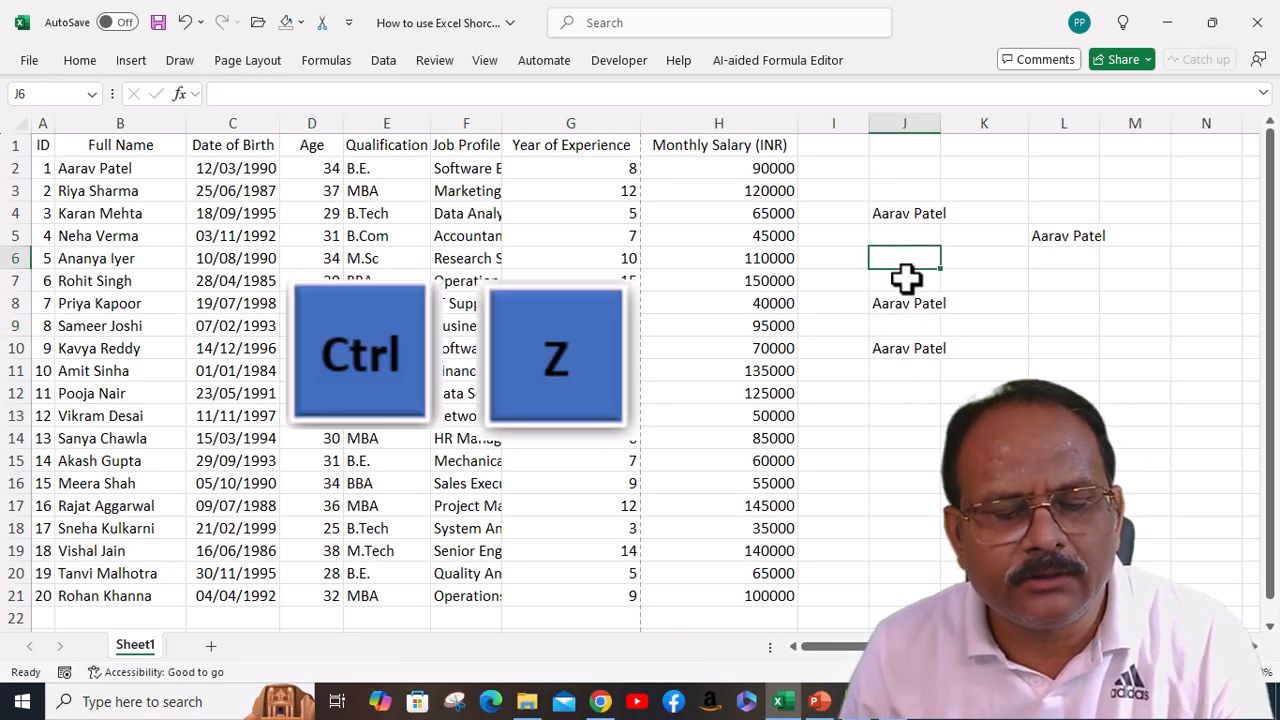
key("ctrl+z")
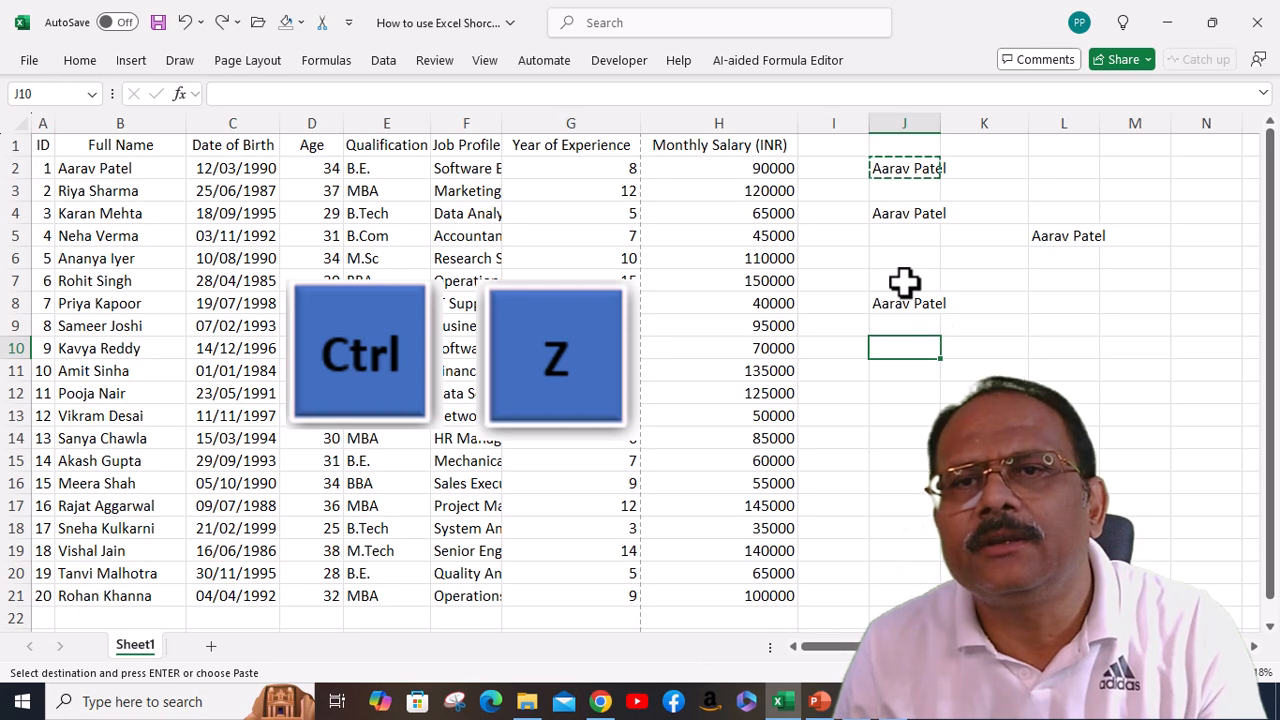
key("ctrl+z")
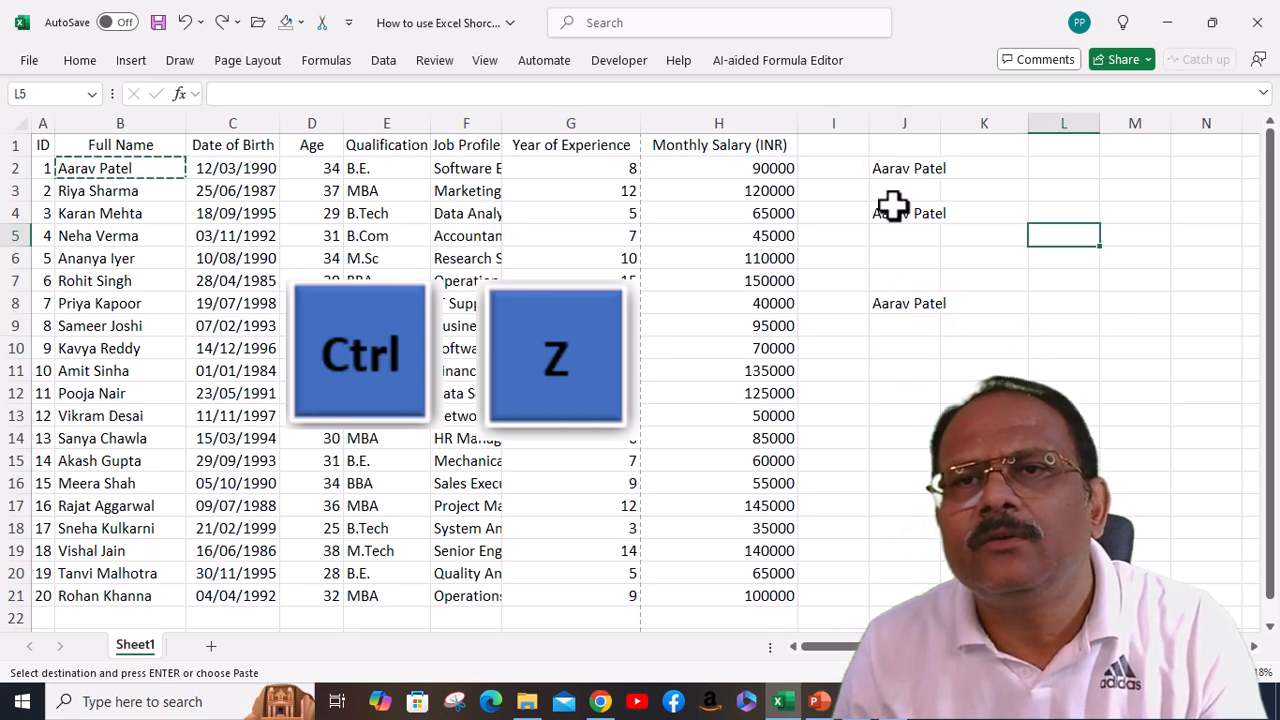
key("ctrl+z")
key("ctrl+z")
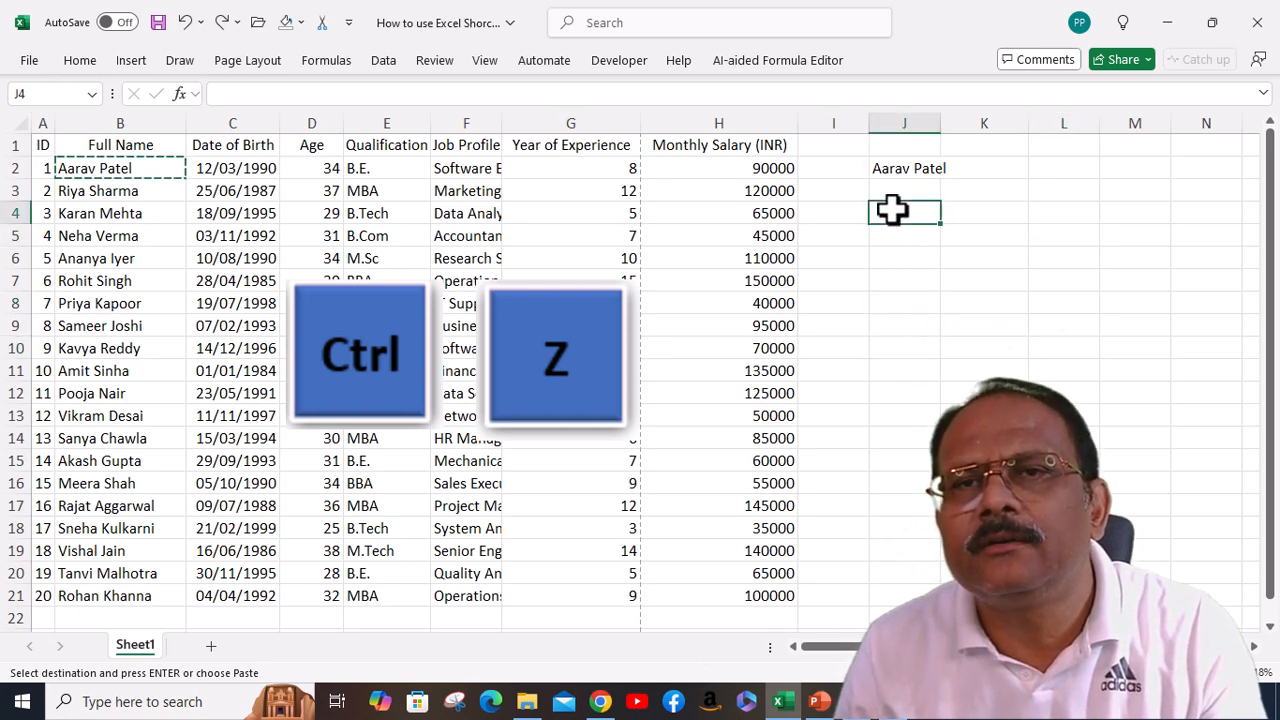
key("ctrl+z")
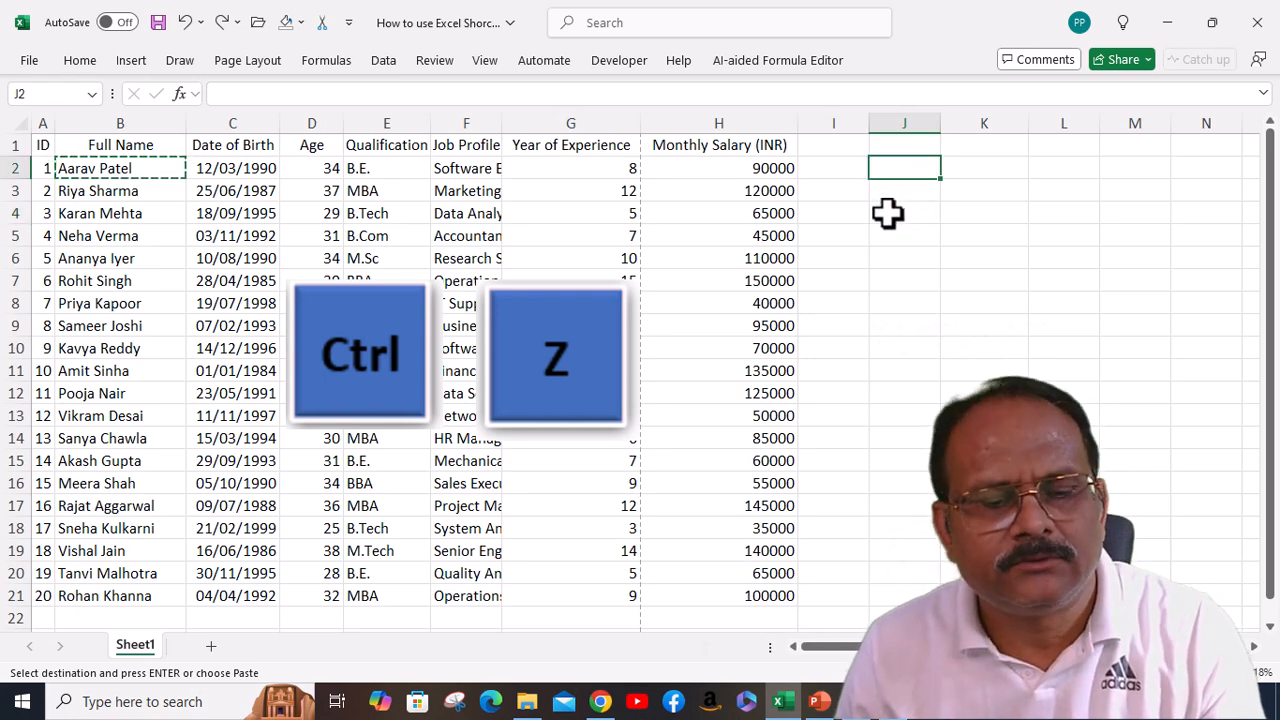
key("ctrl+z")
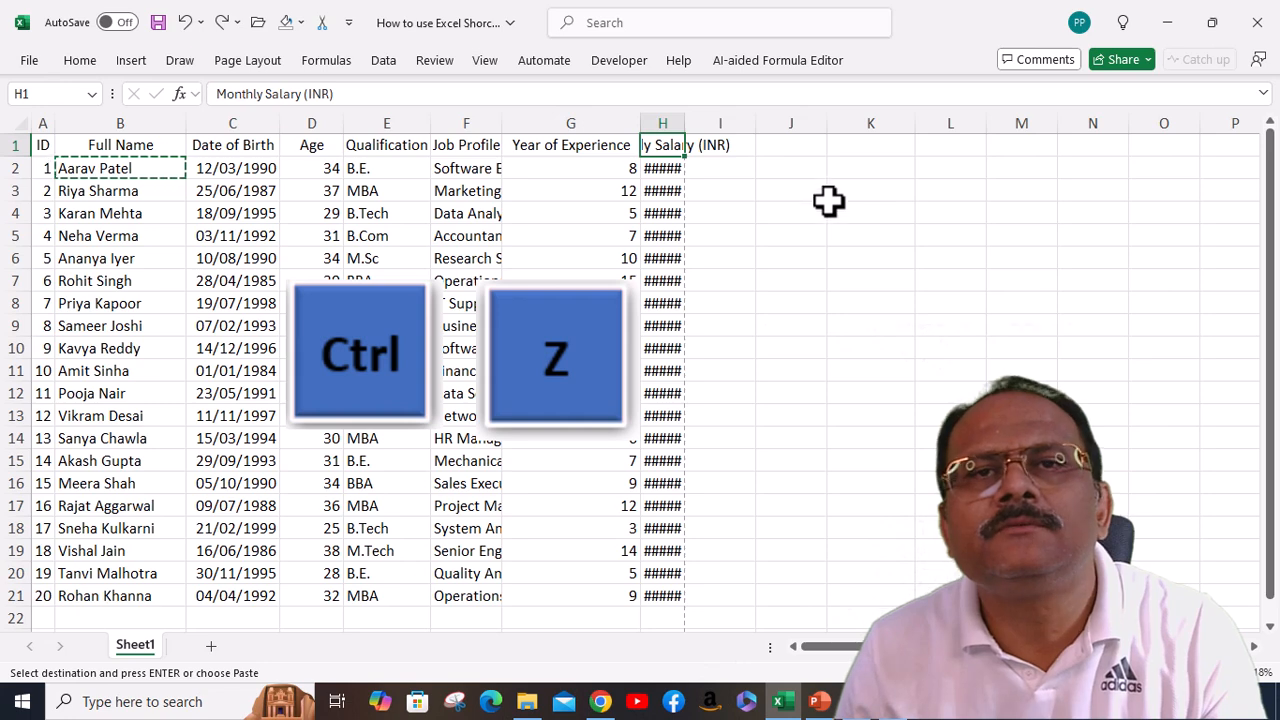
Widen the Monthly Salary column so its figures are readable, and discard the stray entry in header cell H1.
left_click_drag(685, 123, 747, 123)
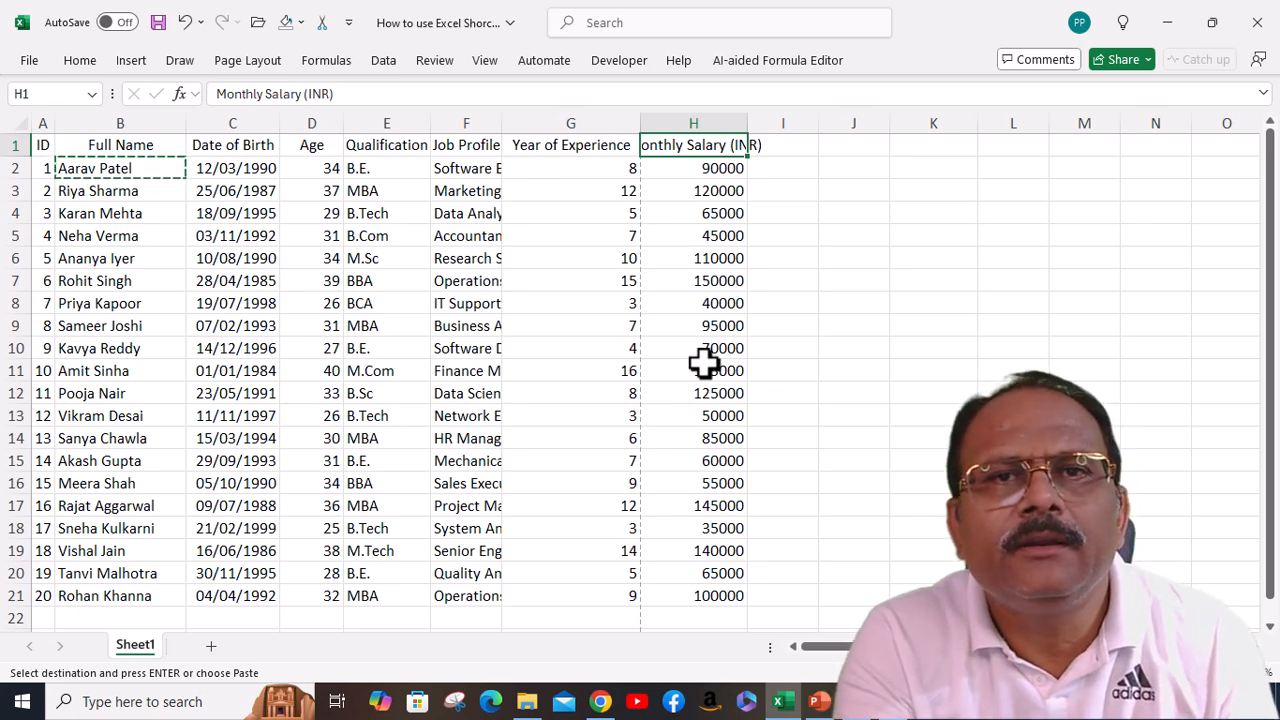
type("y")
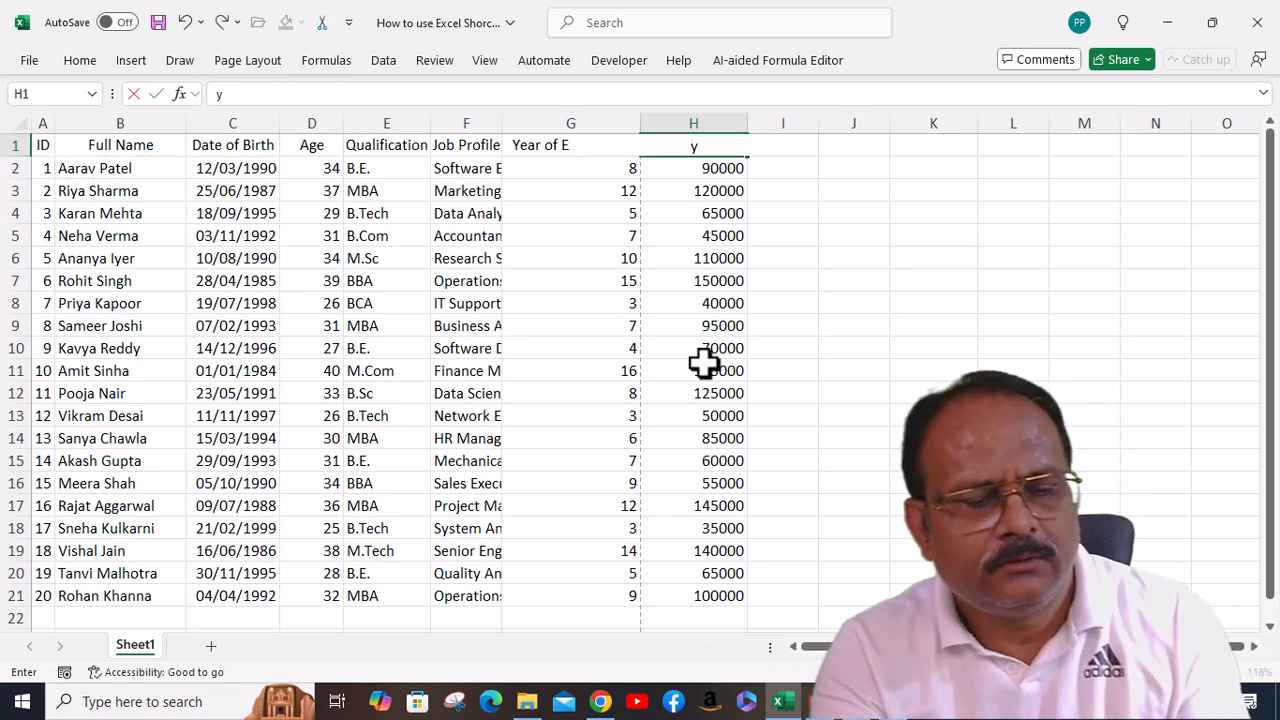
key("ctrl+z")
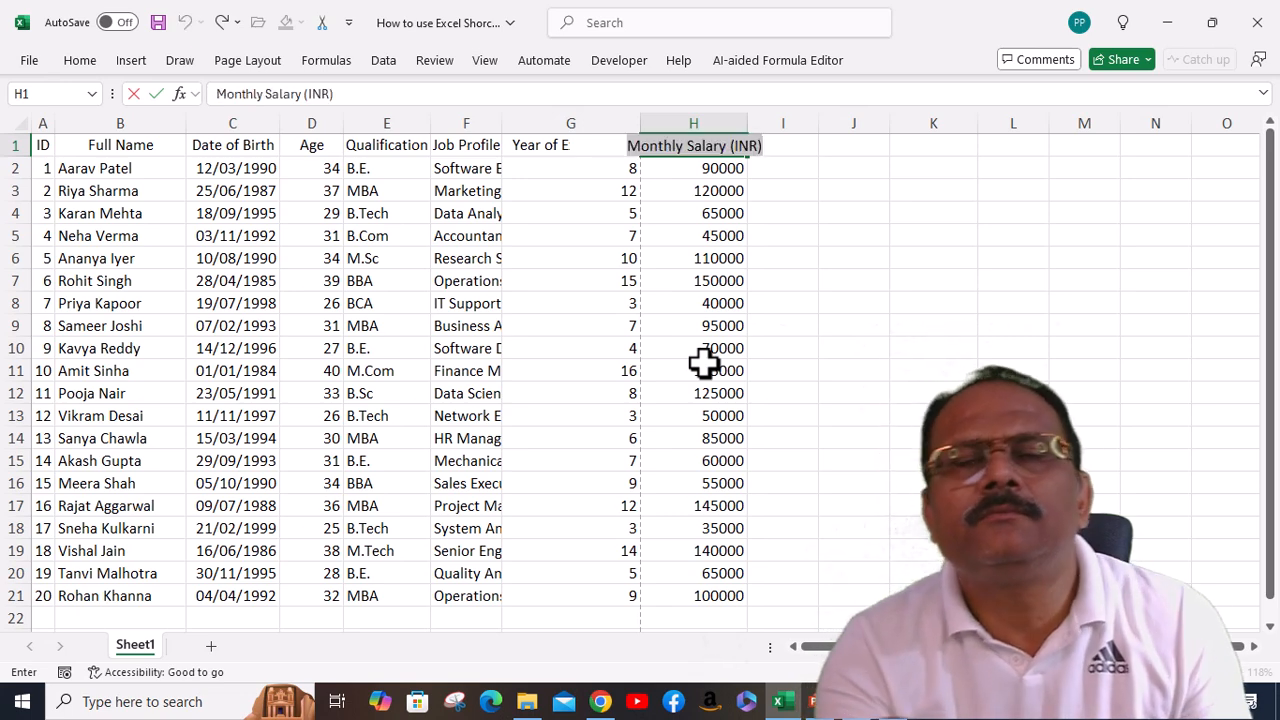
left_click(851, 283)
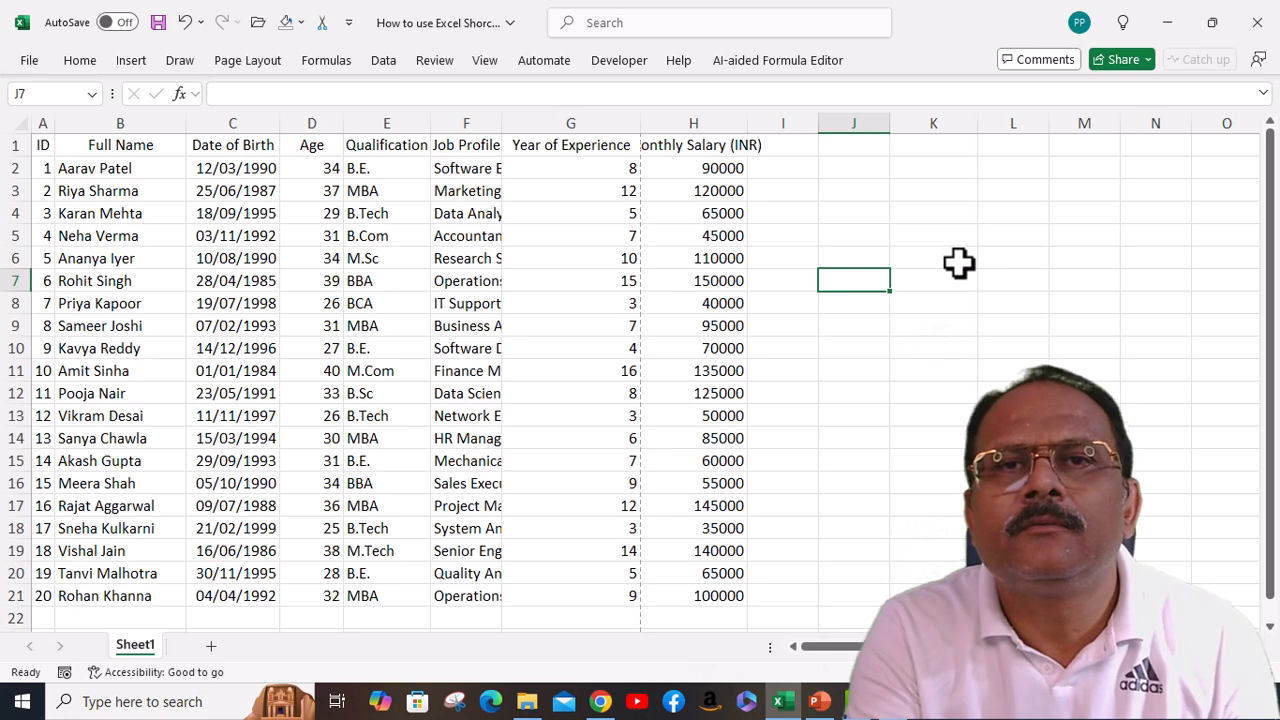
Copy the full name from cell B2 into K3, and undo and redo that paste.
left_click(117, 165)
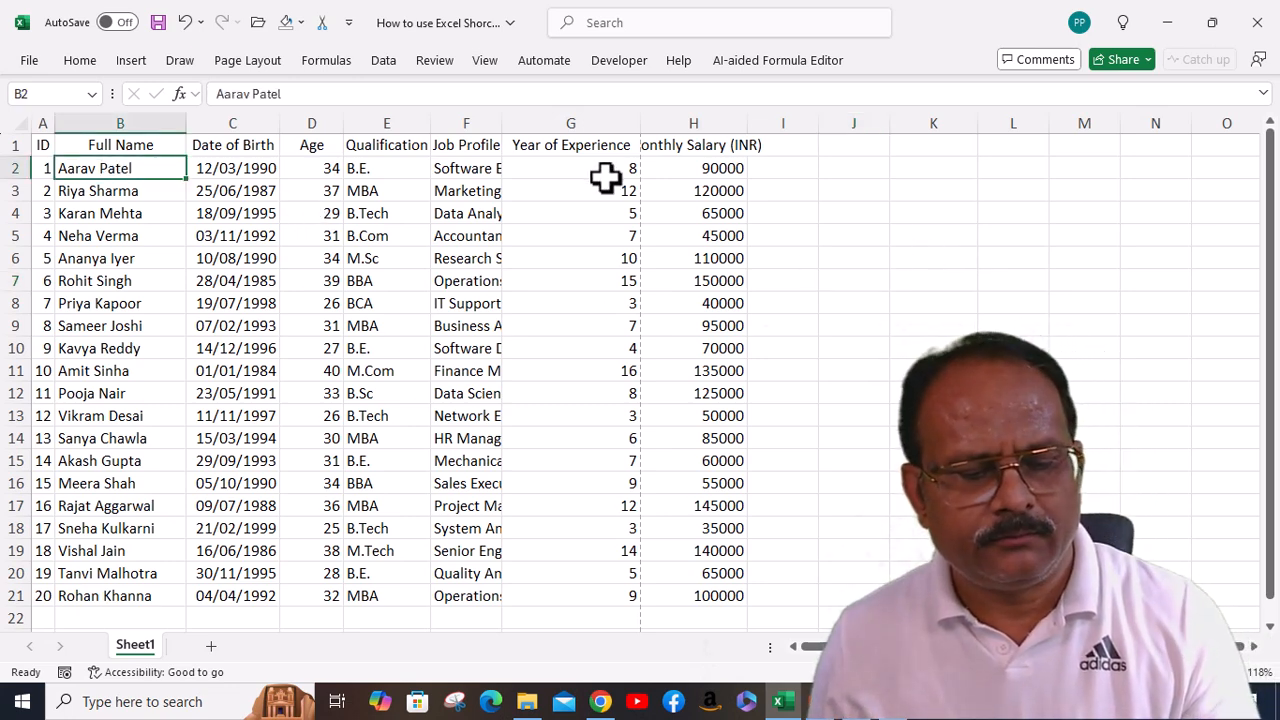
key("ctrl+c")
left_click(921, 193)
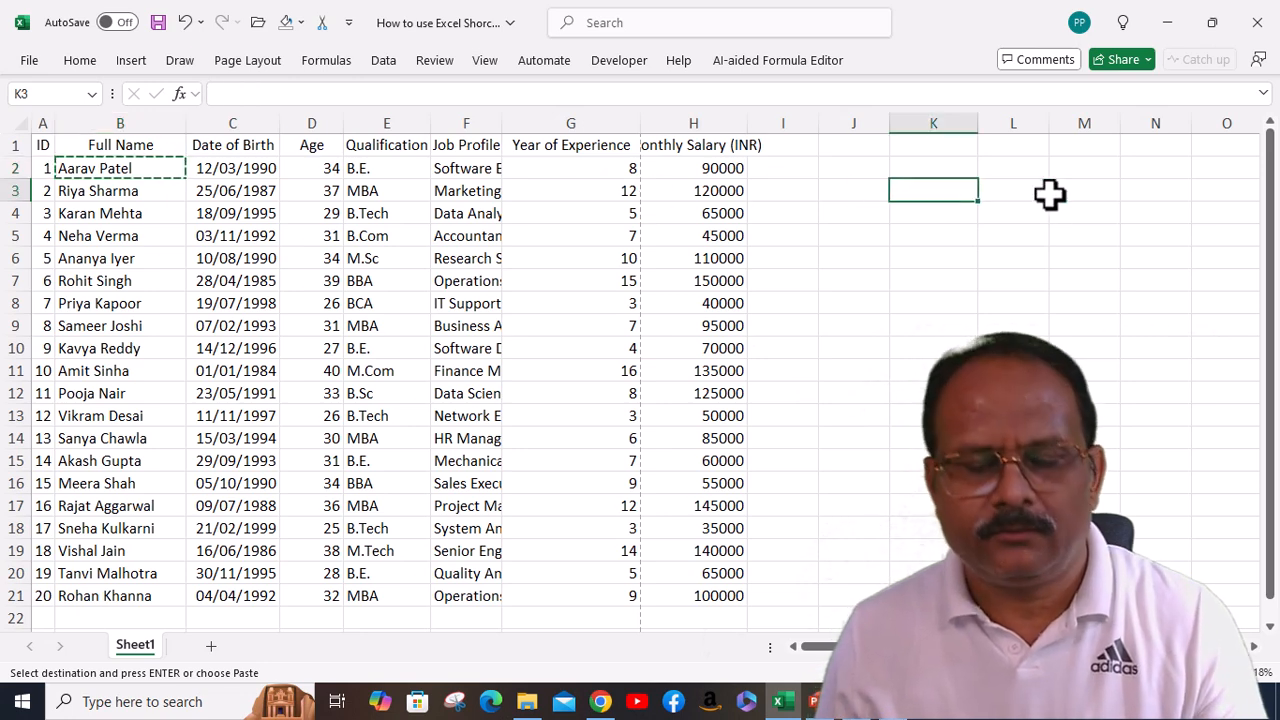
key("ctrl+v")
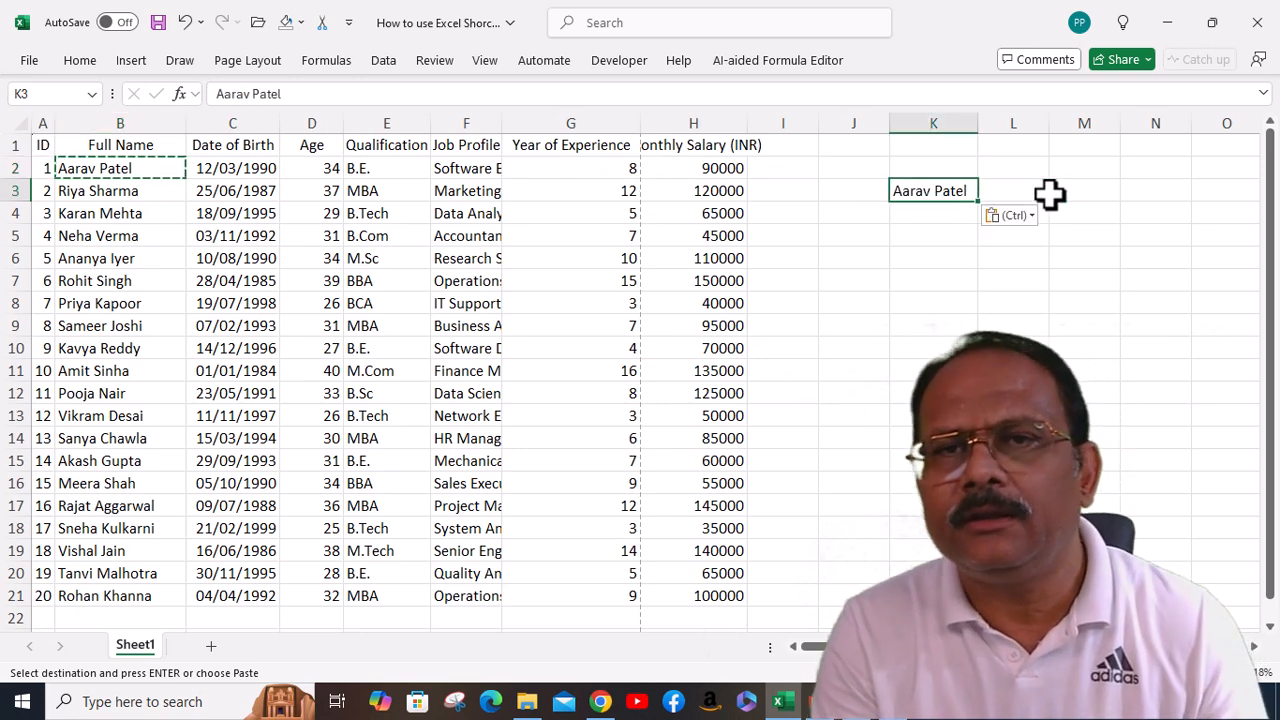
key("Escape")
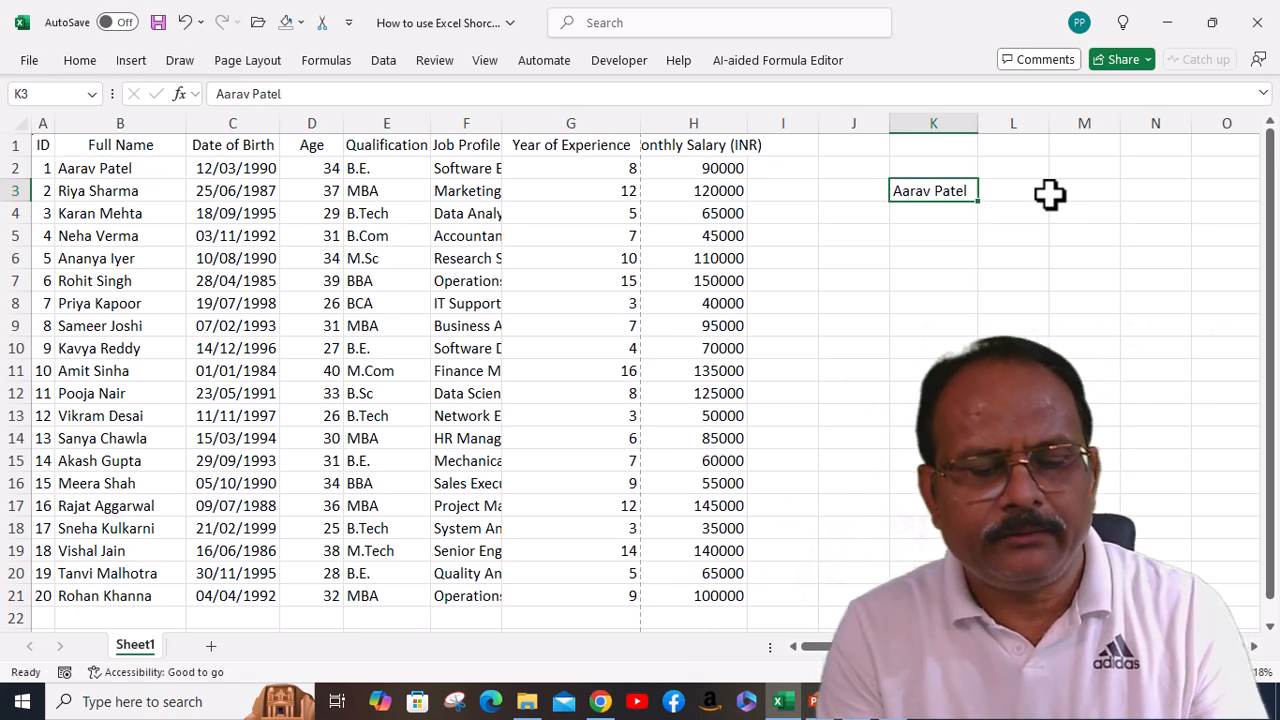
key("ctrl+z")
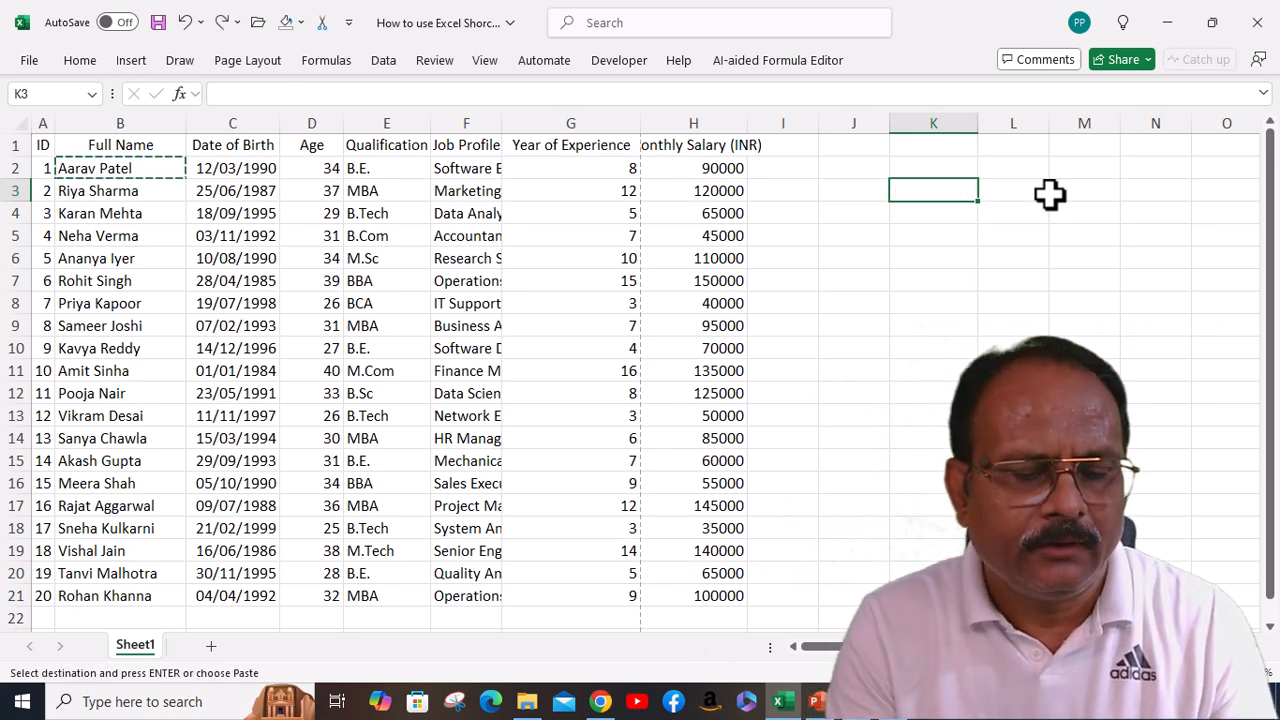
key("ctrl+y")
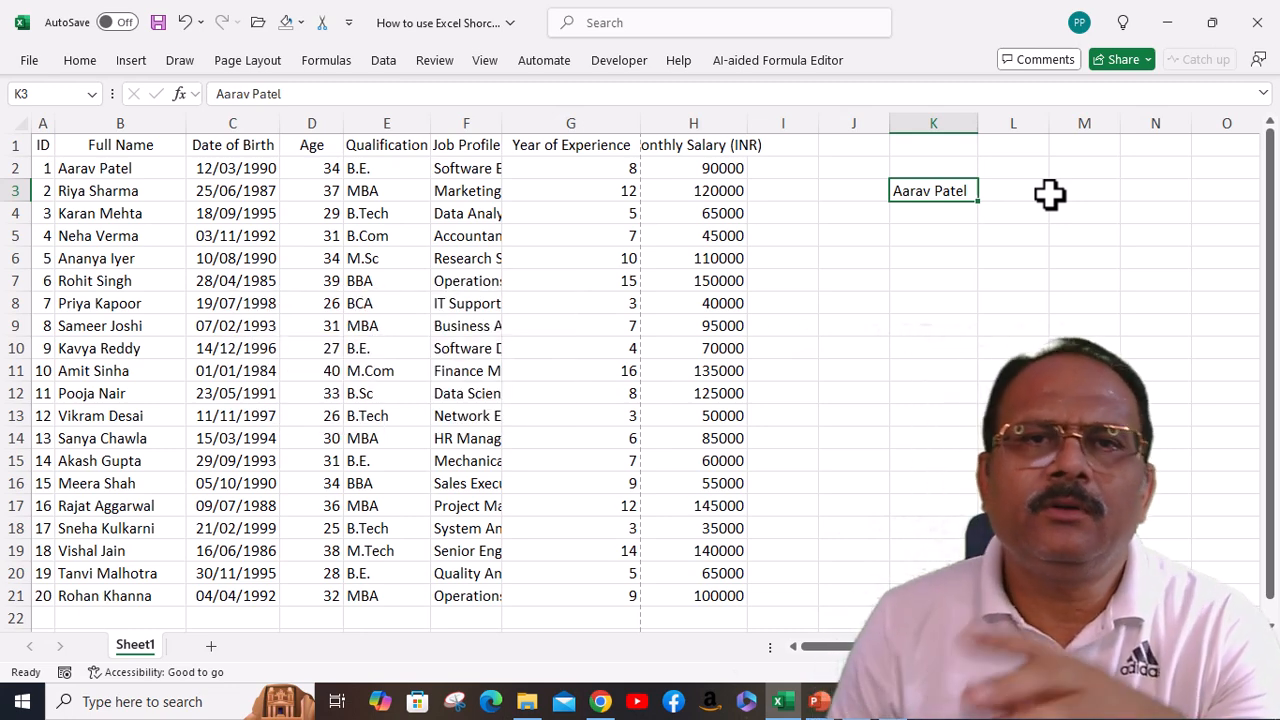
Select cell A1 and set the ribbon to always stay displayed.
left_click(42, 146)
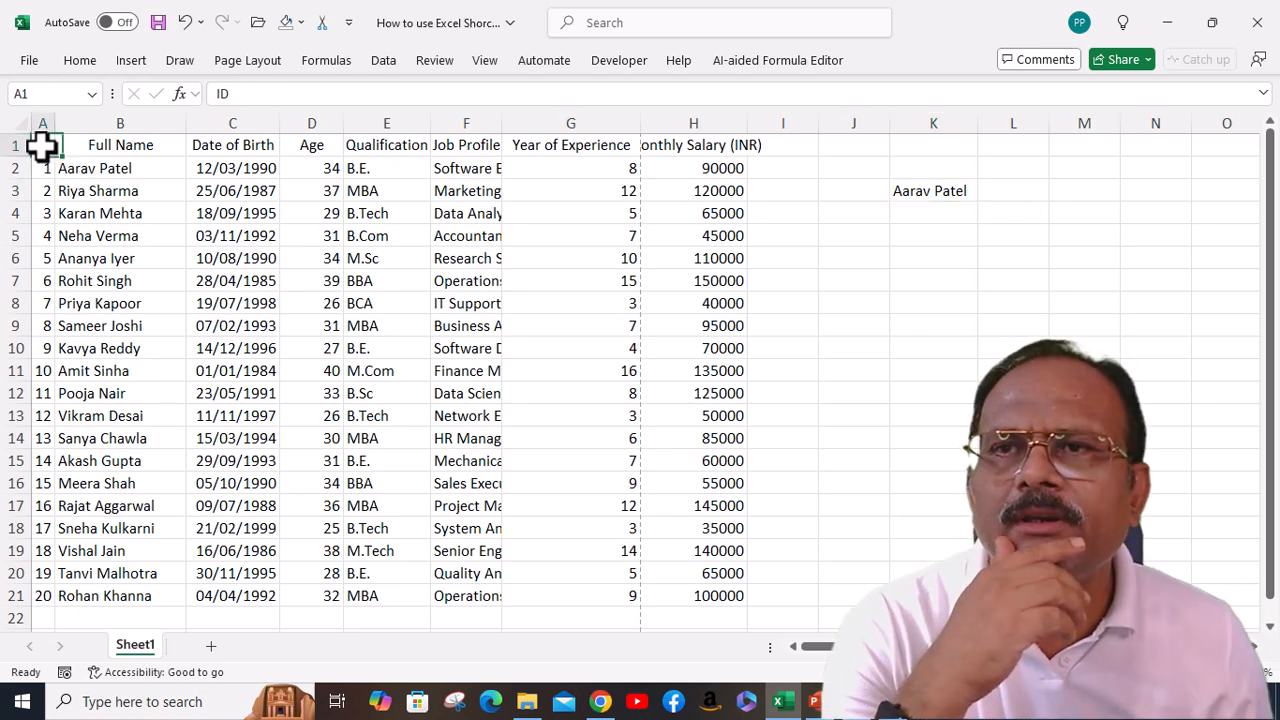
left_click(80, 62)
left_click(1259, 156)
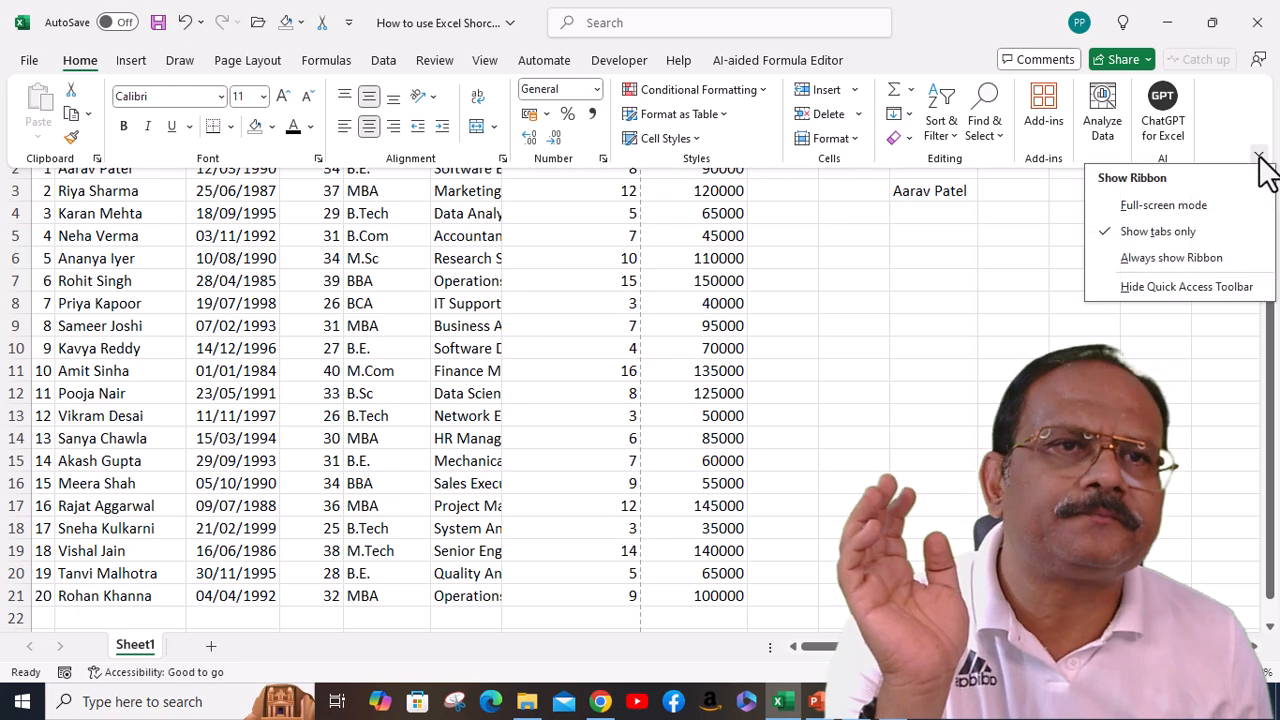
left_click(1194, 257)
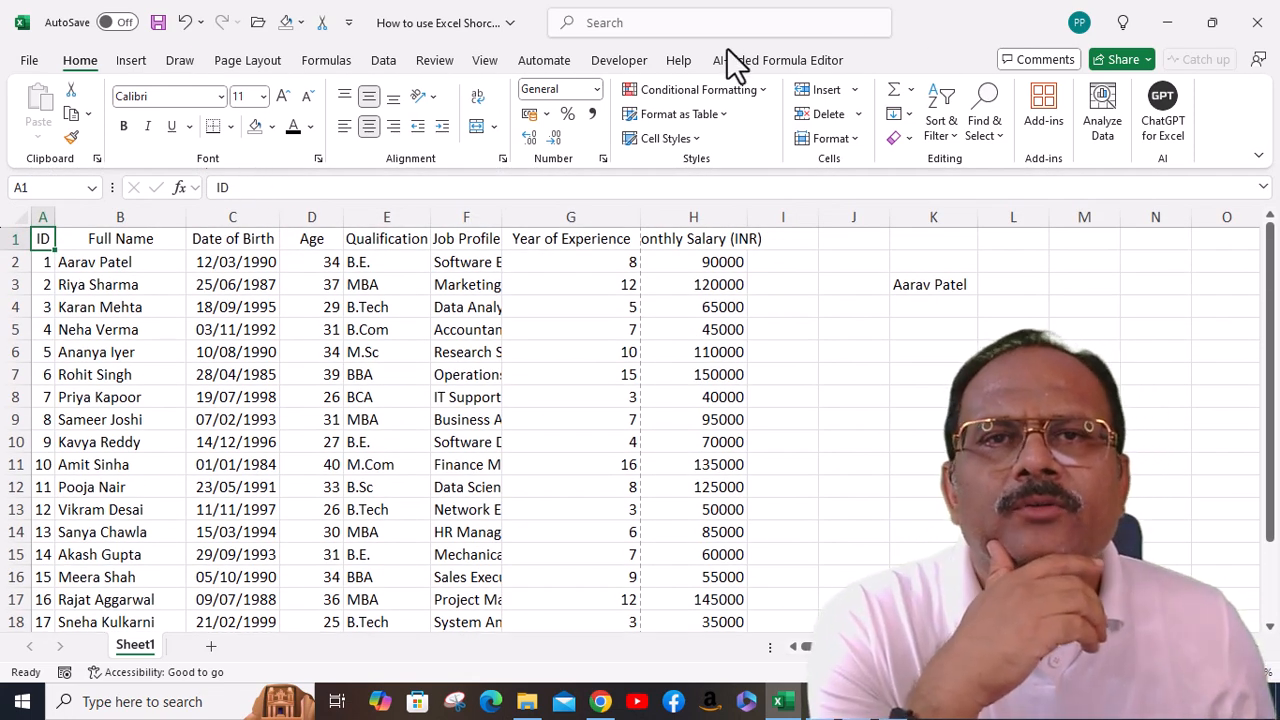
left_click(858, 3)
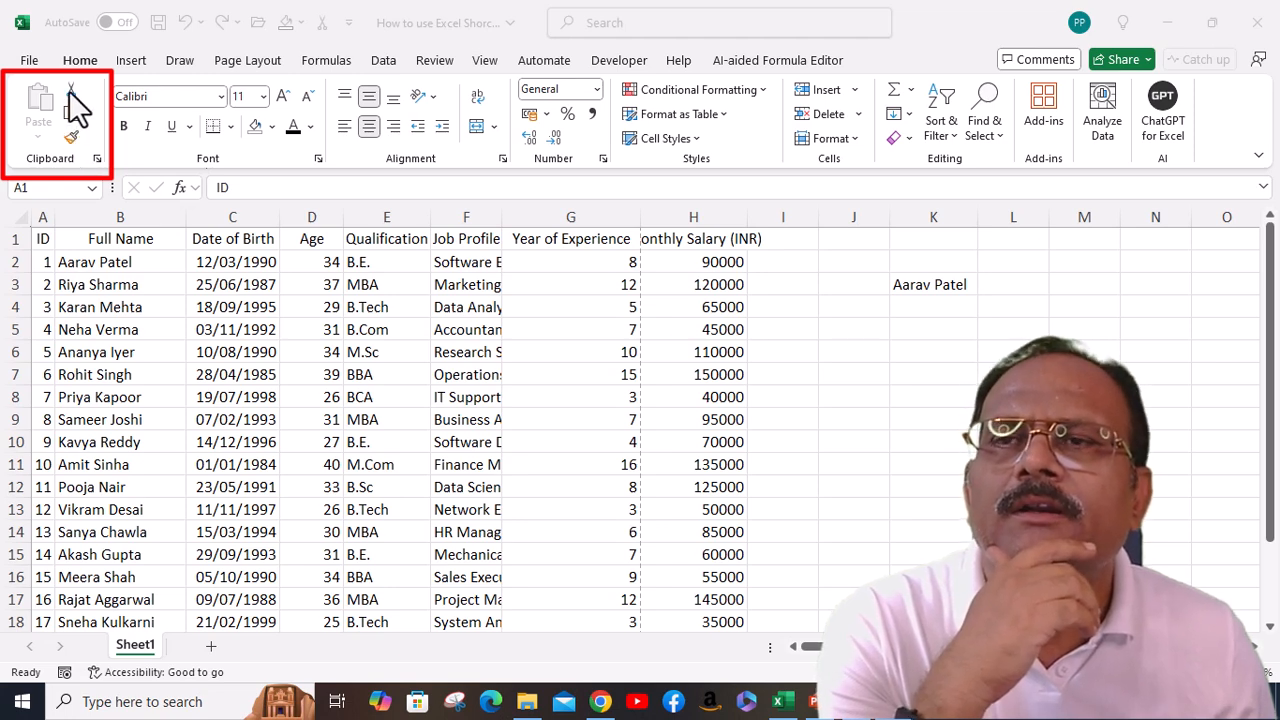
Copy the full name in cell B2 with the ribbon's copy command and paste it into K6.
key("F2")
left_click(102, 265)
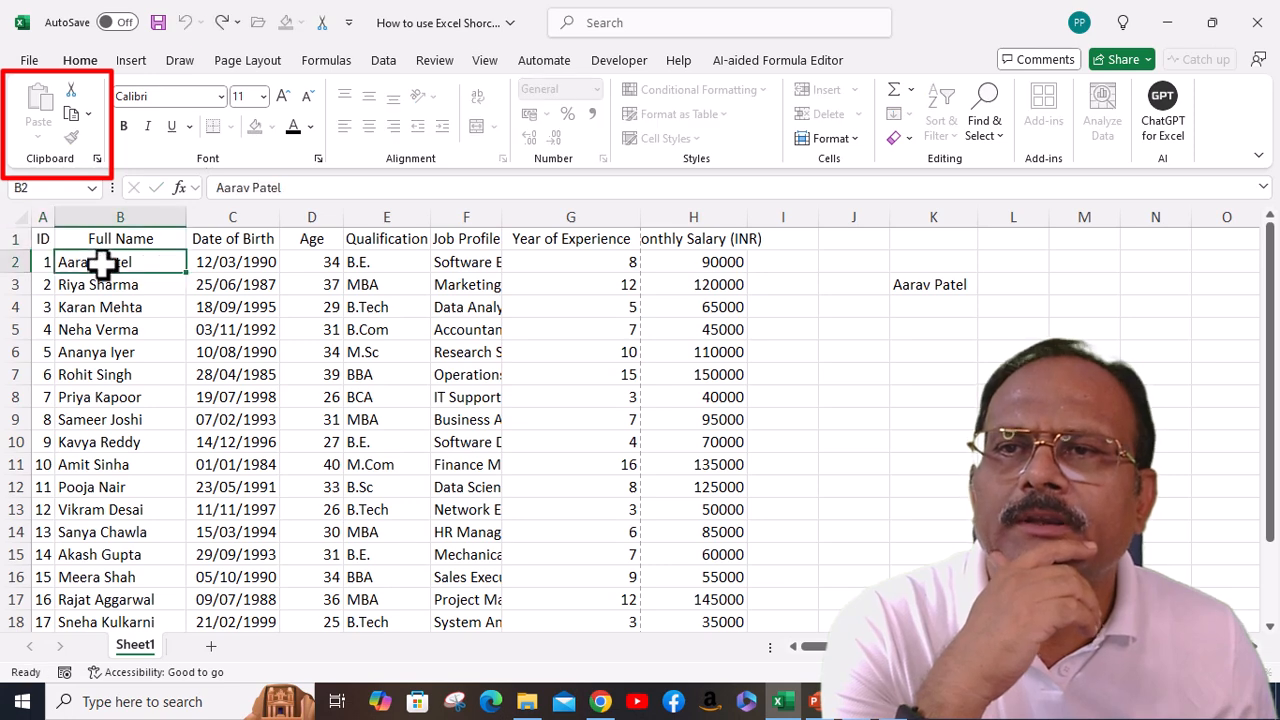
left_click(72, 116)
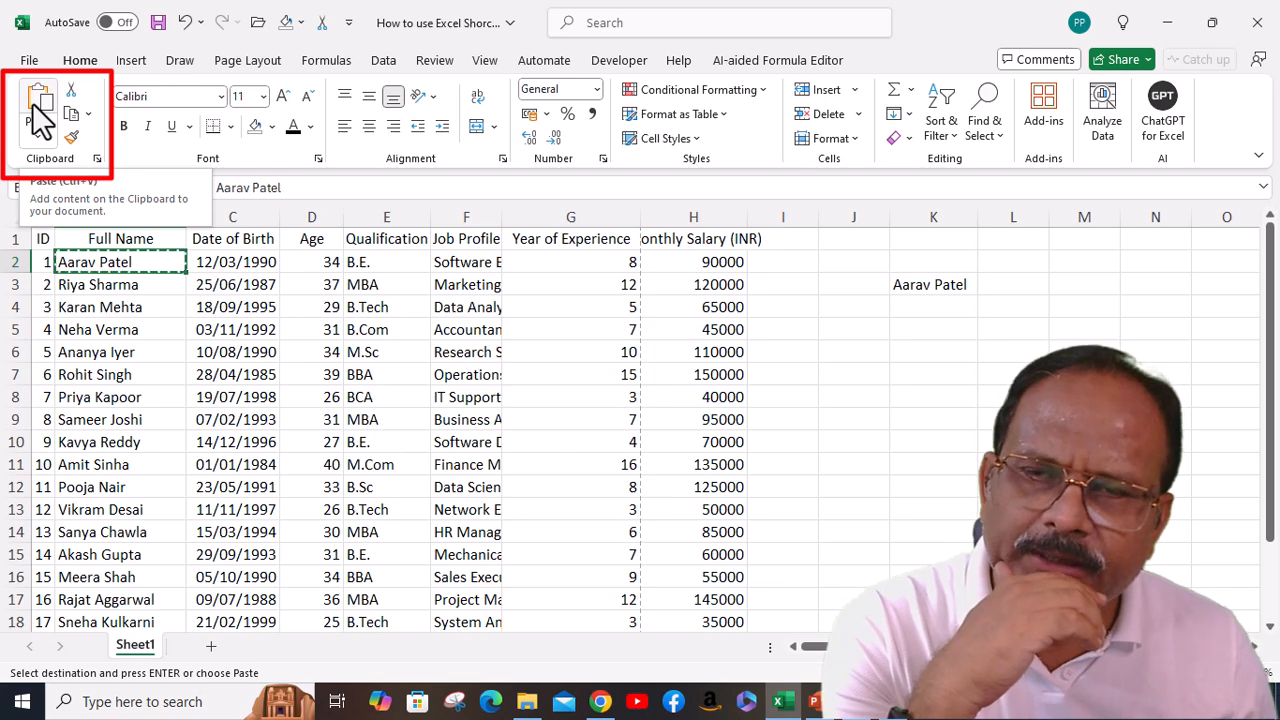
left_click(931, 353)
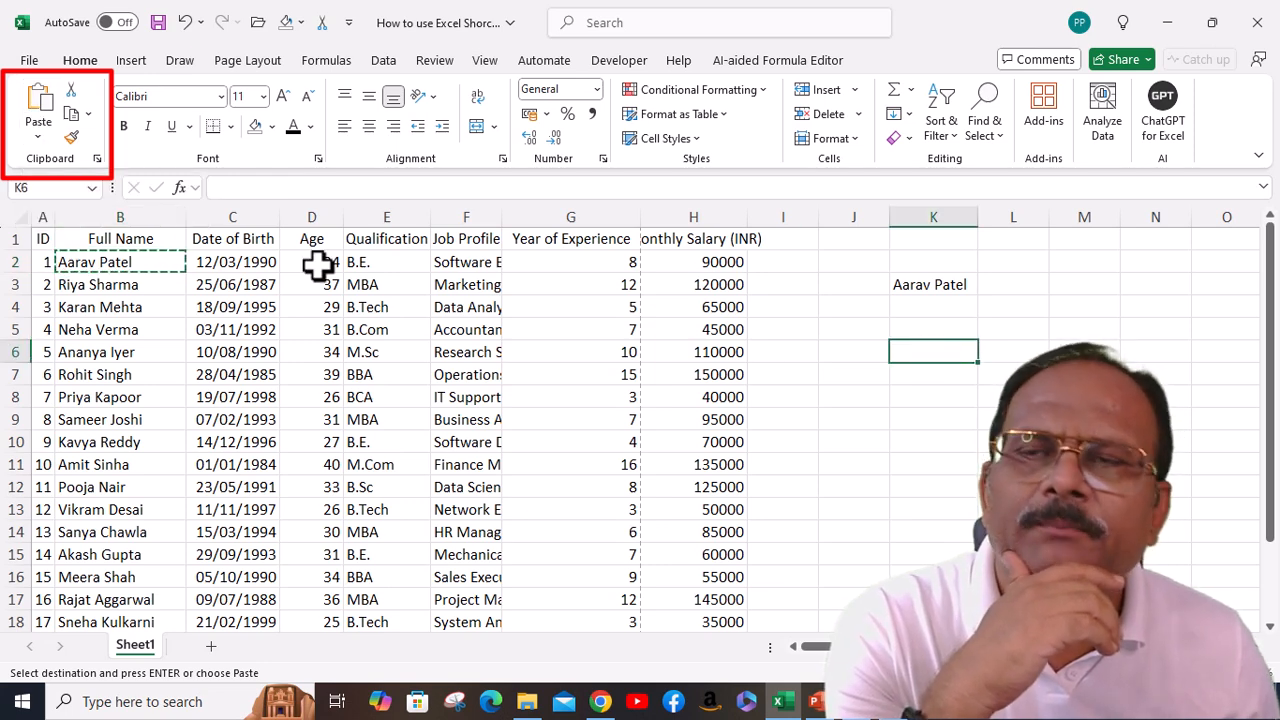
left_click(36, 112)
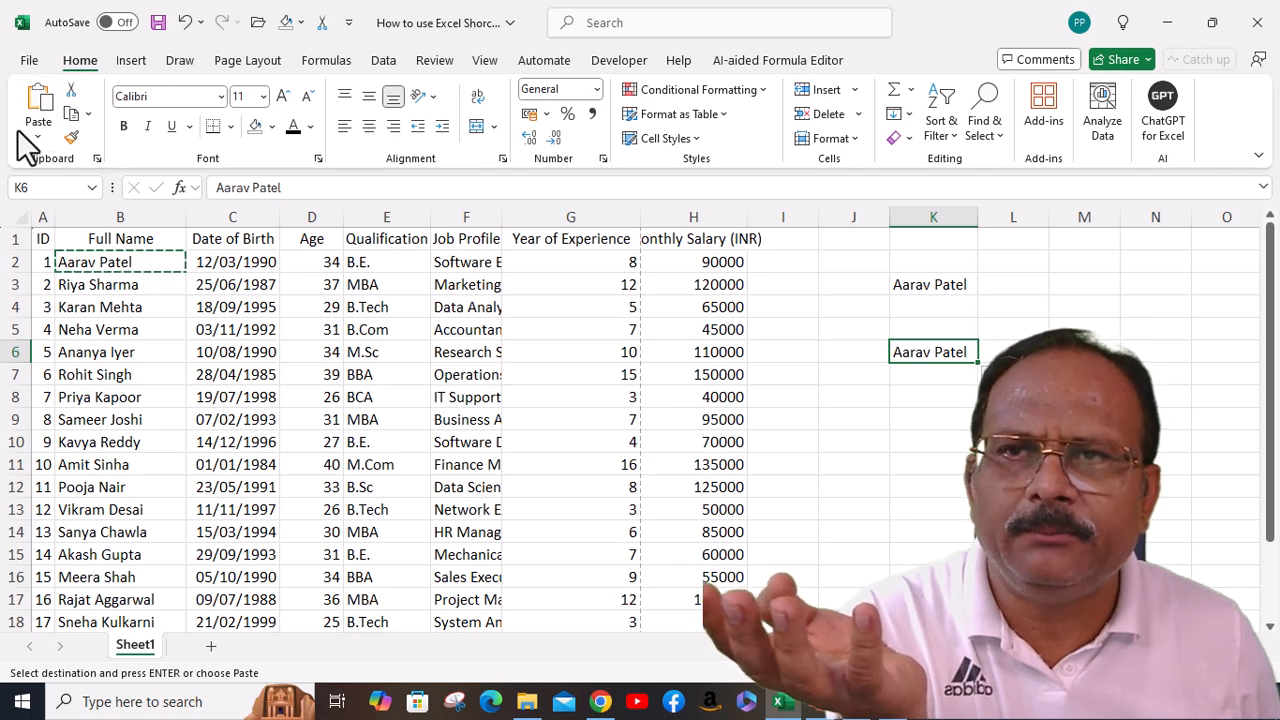
Examine the items stored in the Office clipboard, end copy mode, and close the clipboard list.
left_click(98, 158)
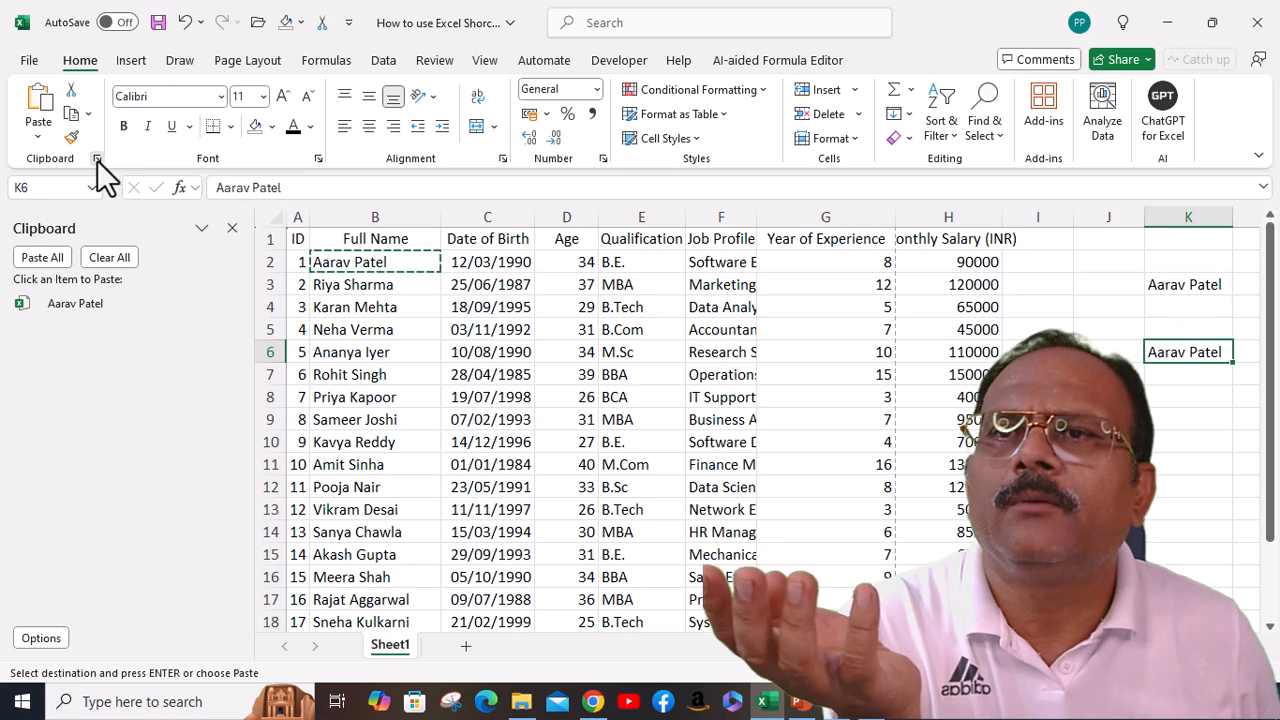
left_click(98, 158)
left_click(98, 158)
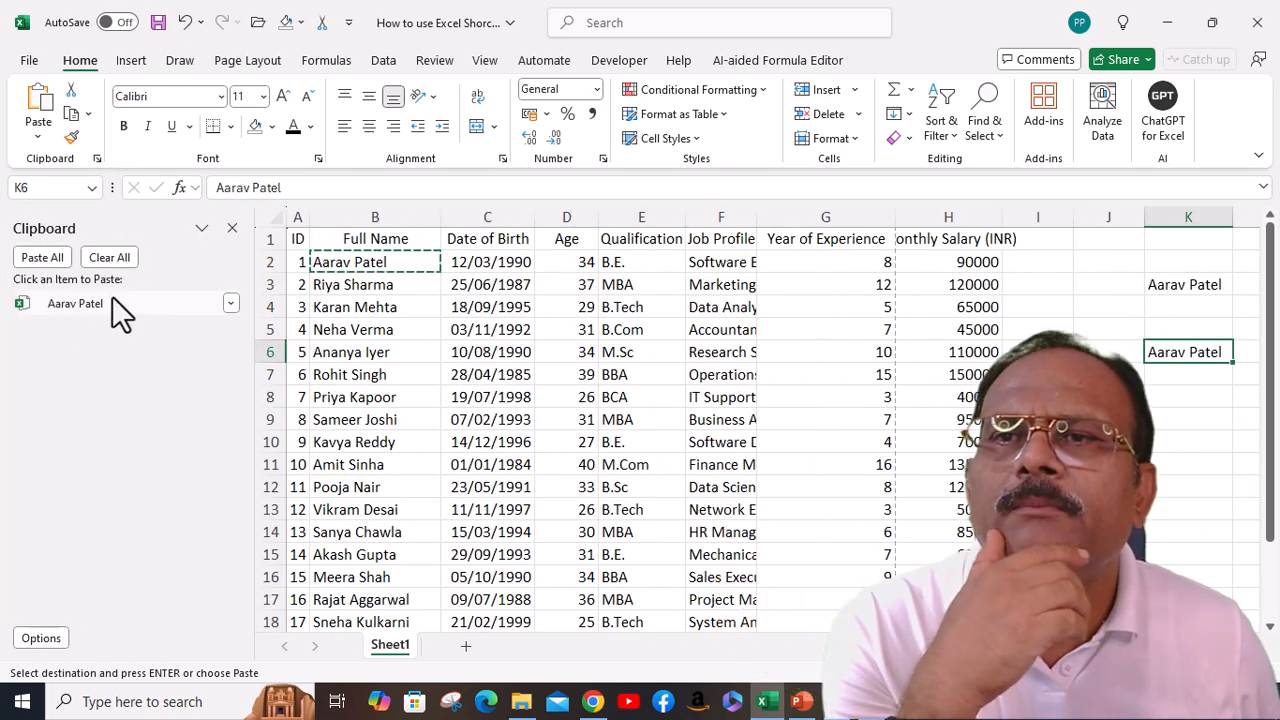
left_click(232, 229)
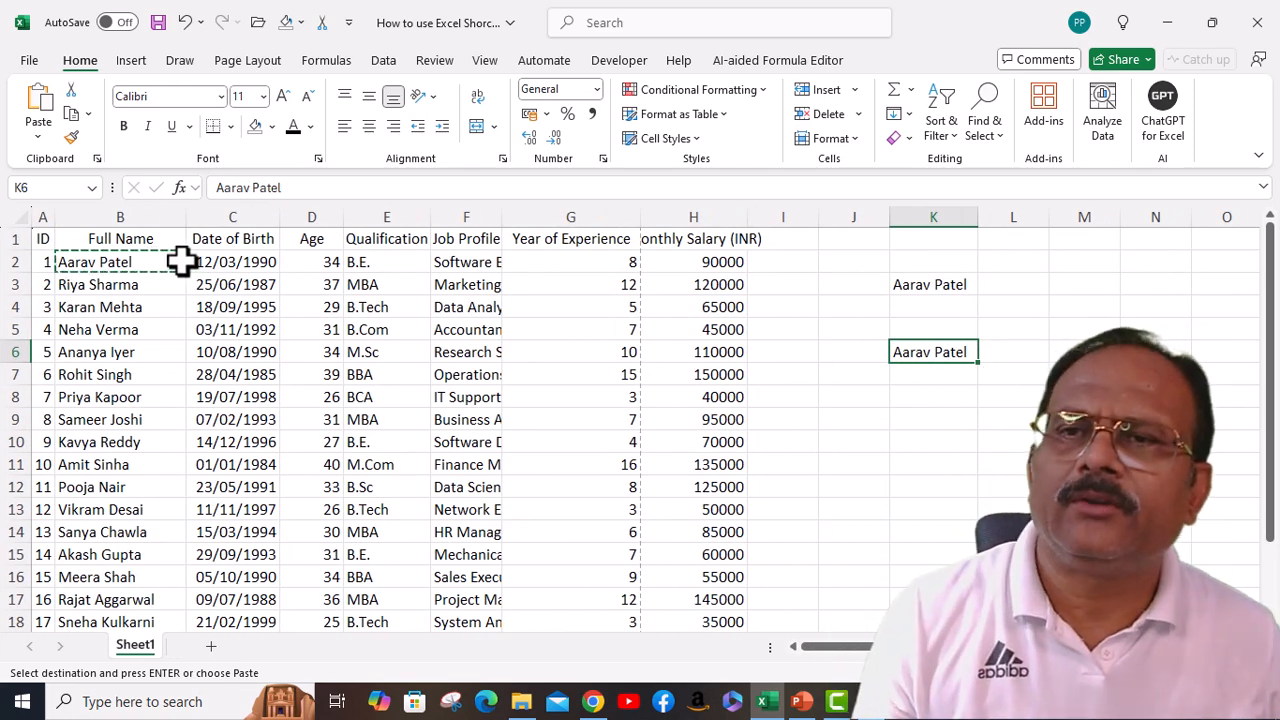
key("Escape")
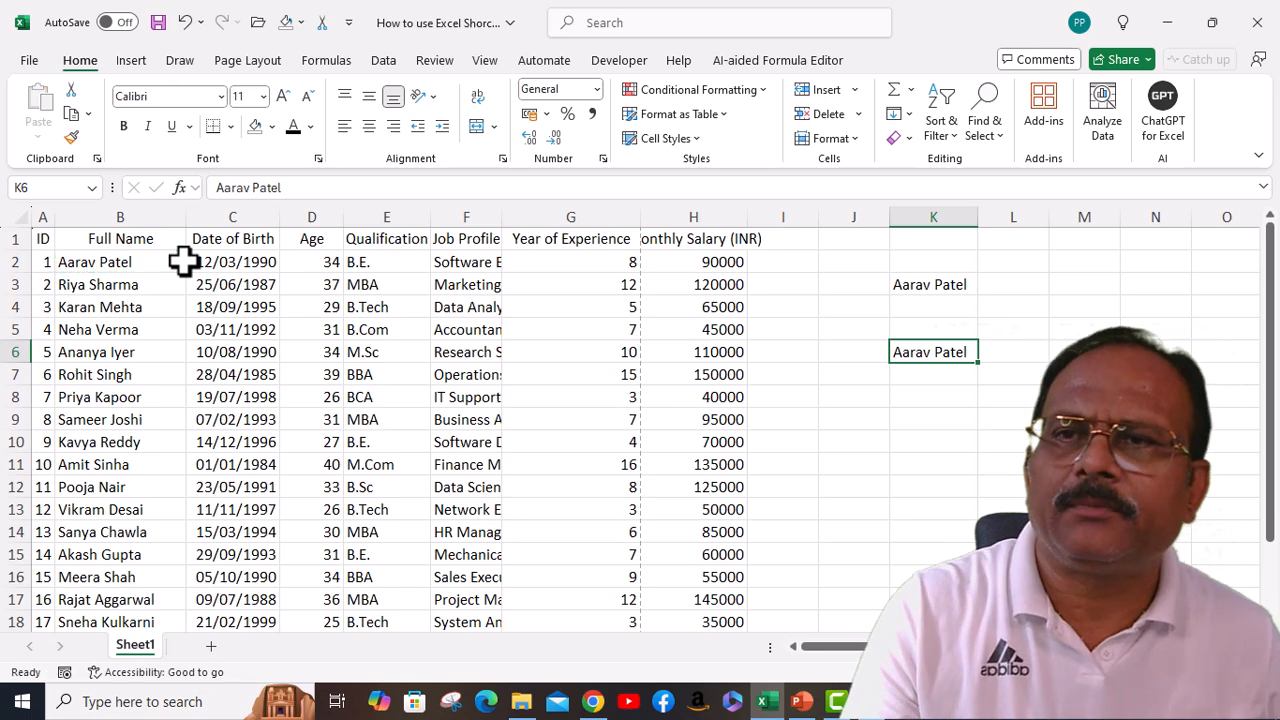
left_click(97, 157)
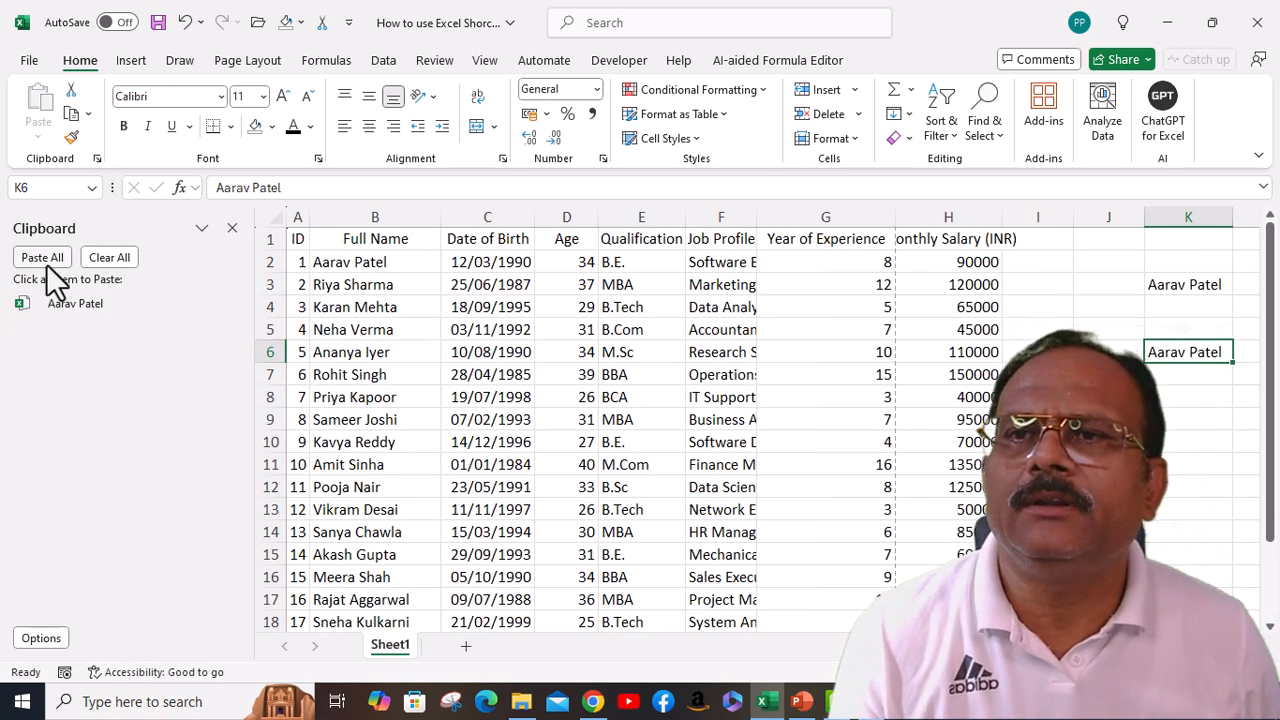
left_click(96, 158)
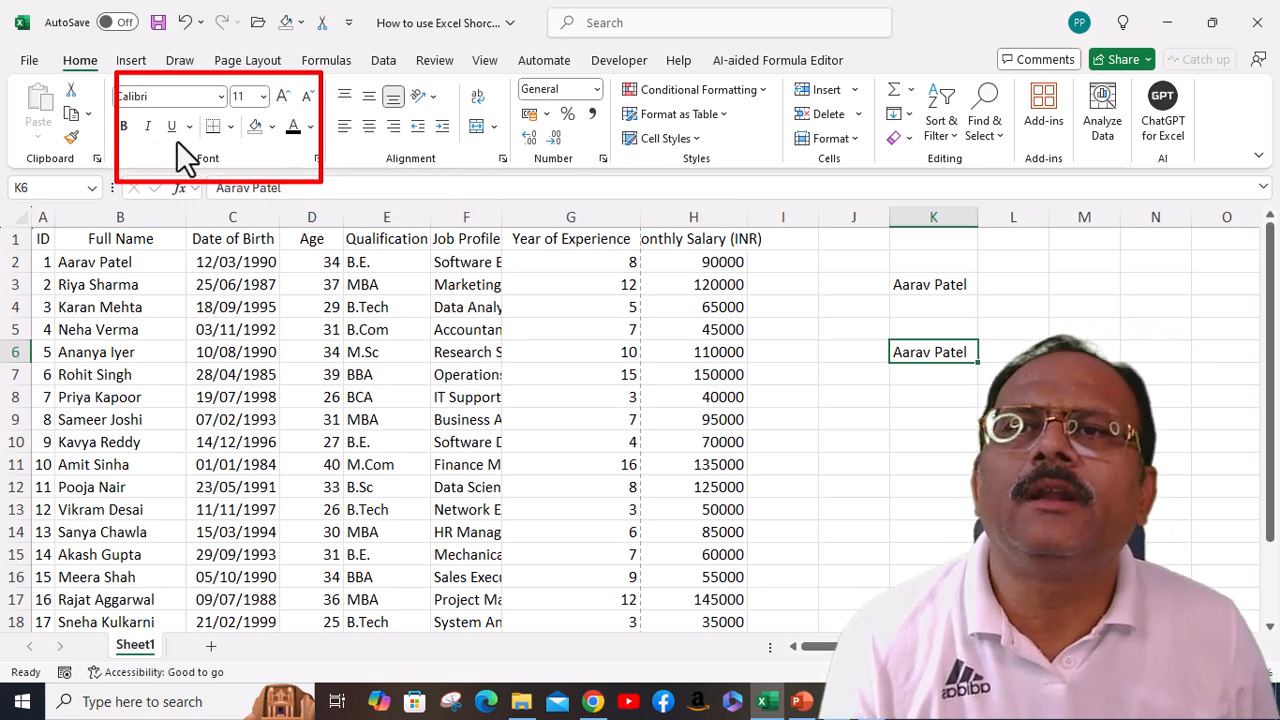
Look over the border options, and fill cell K6 with the lighter blue theme color.
left_click(230, 131)
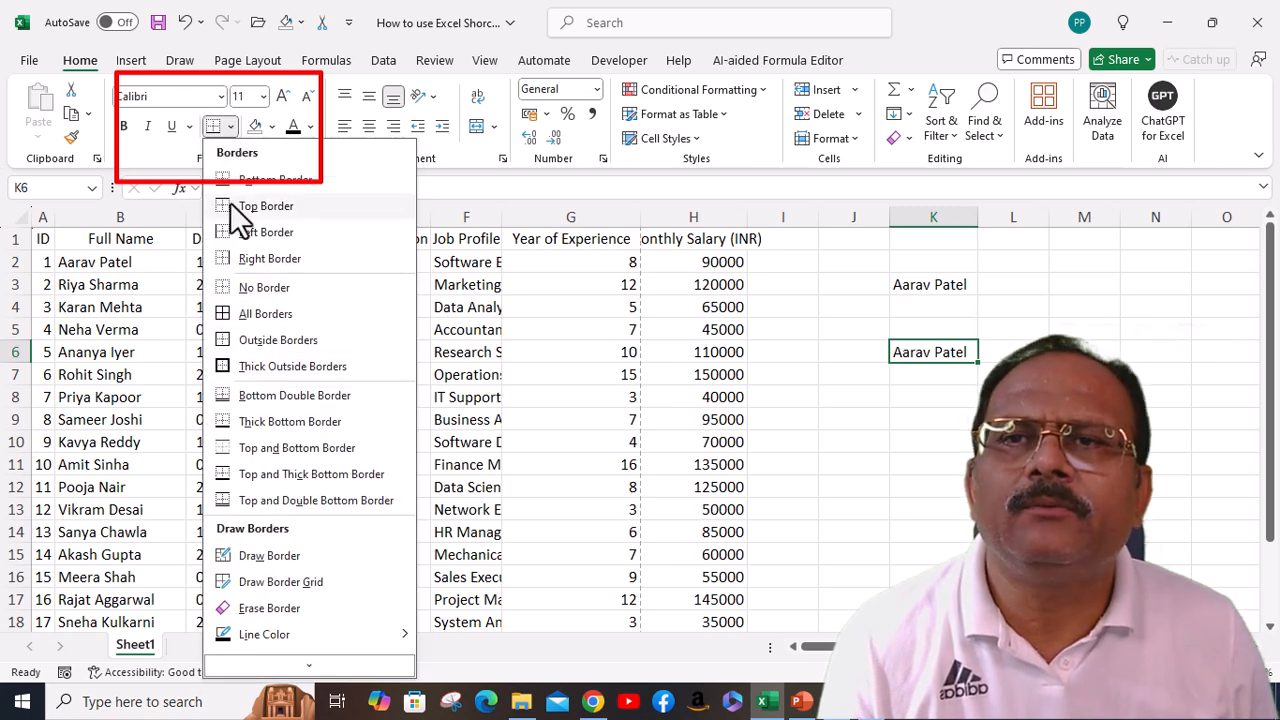
left_click(231, 127)
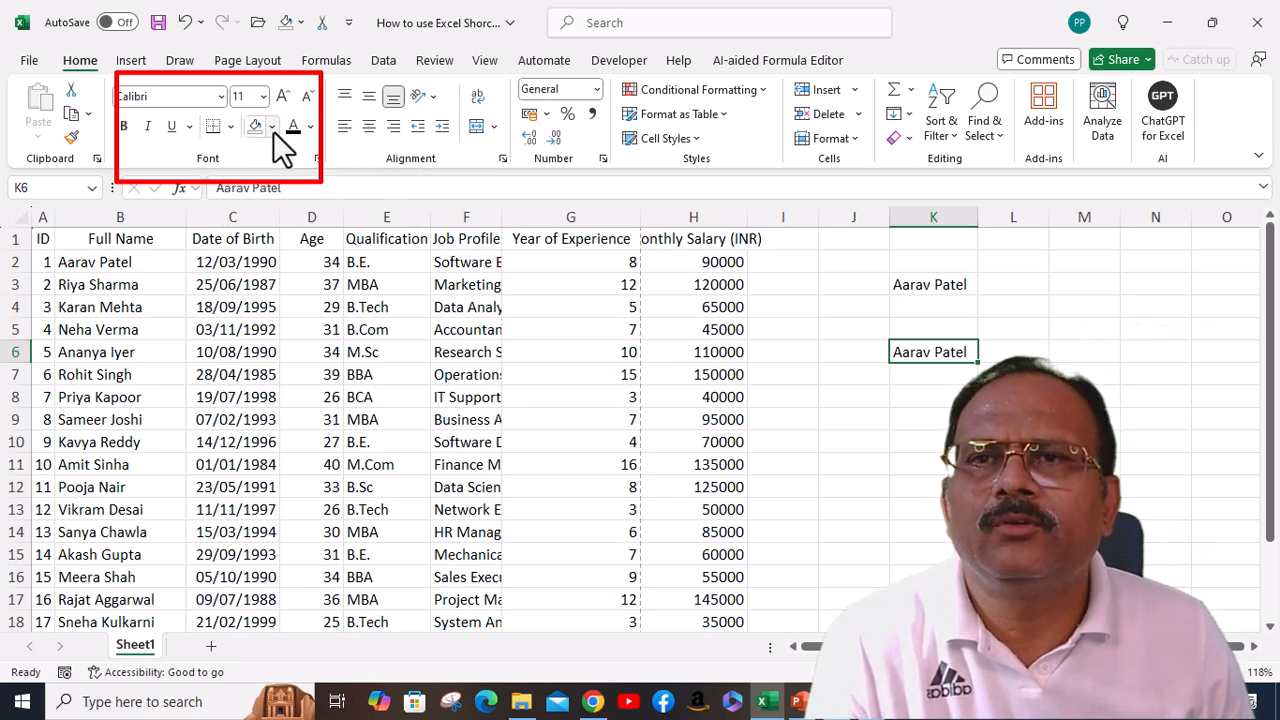
left_click(272, 128)
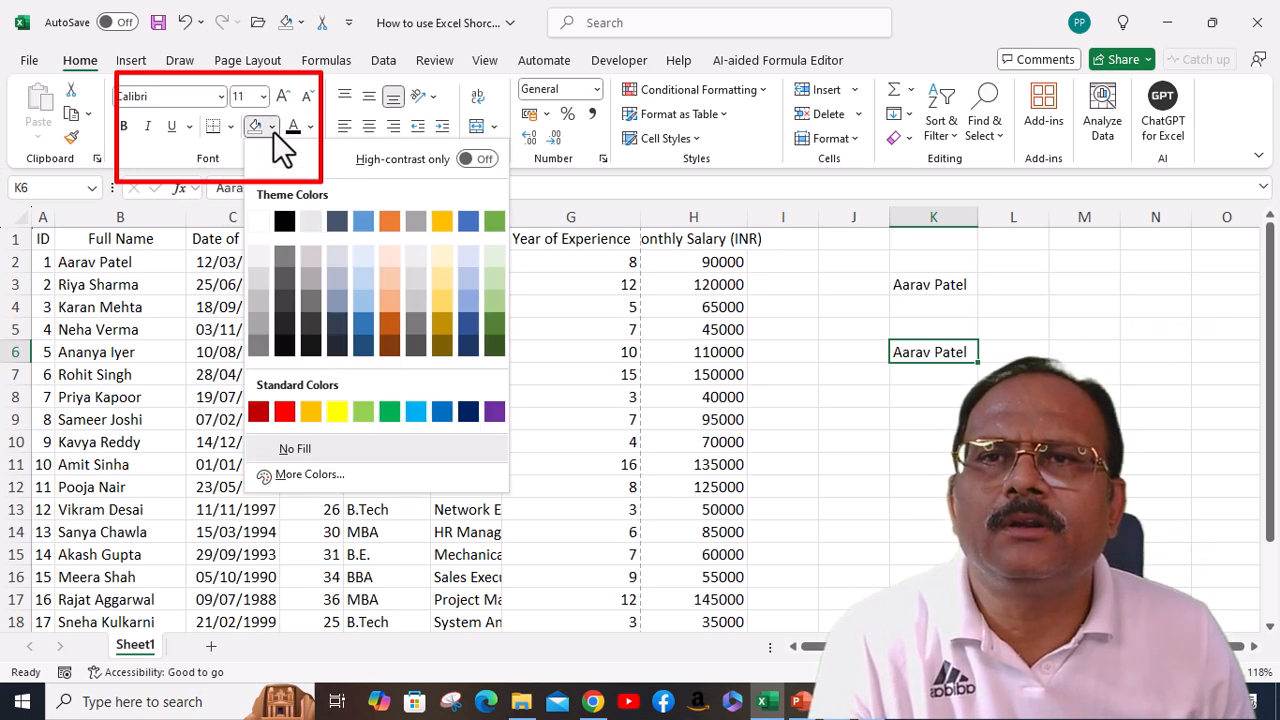
left_click(364, 226)
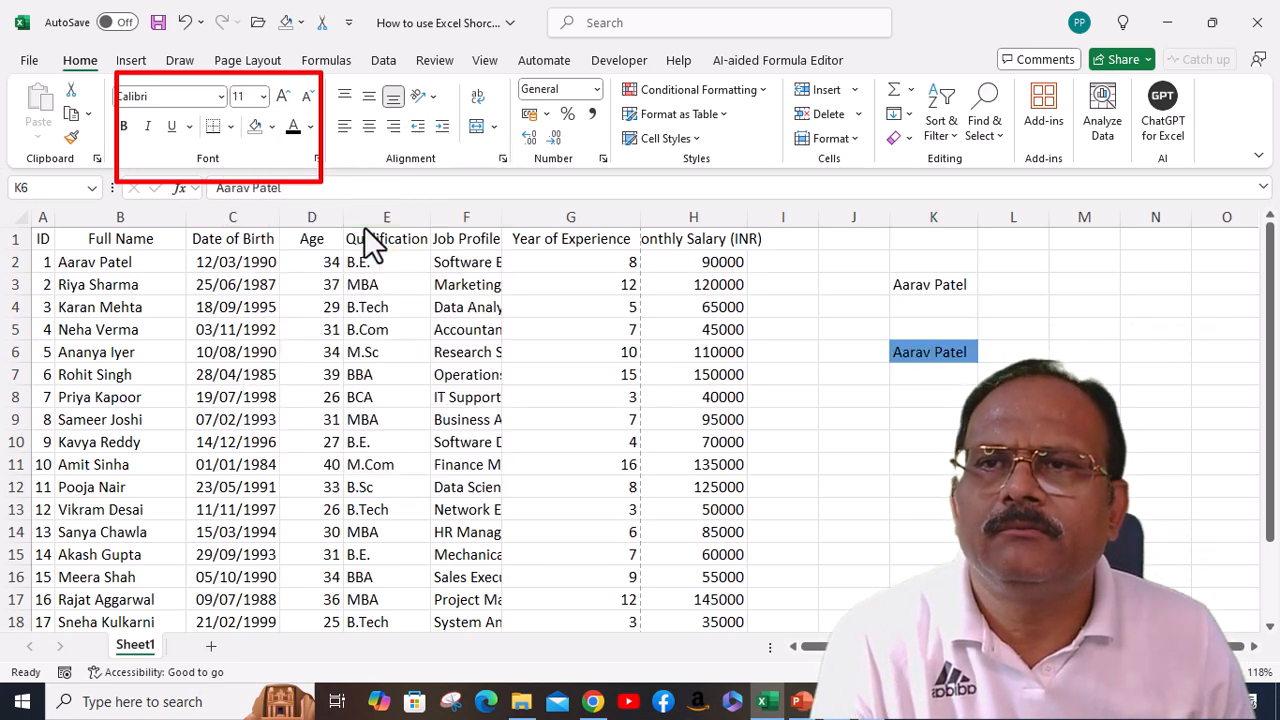
left_click(988, 356)
AutoFit every column of the sheet to its contents.
left_click(43, 240)
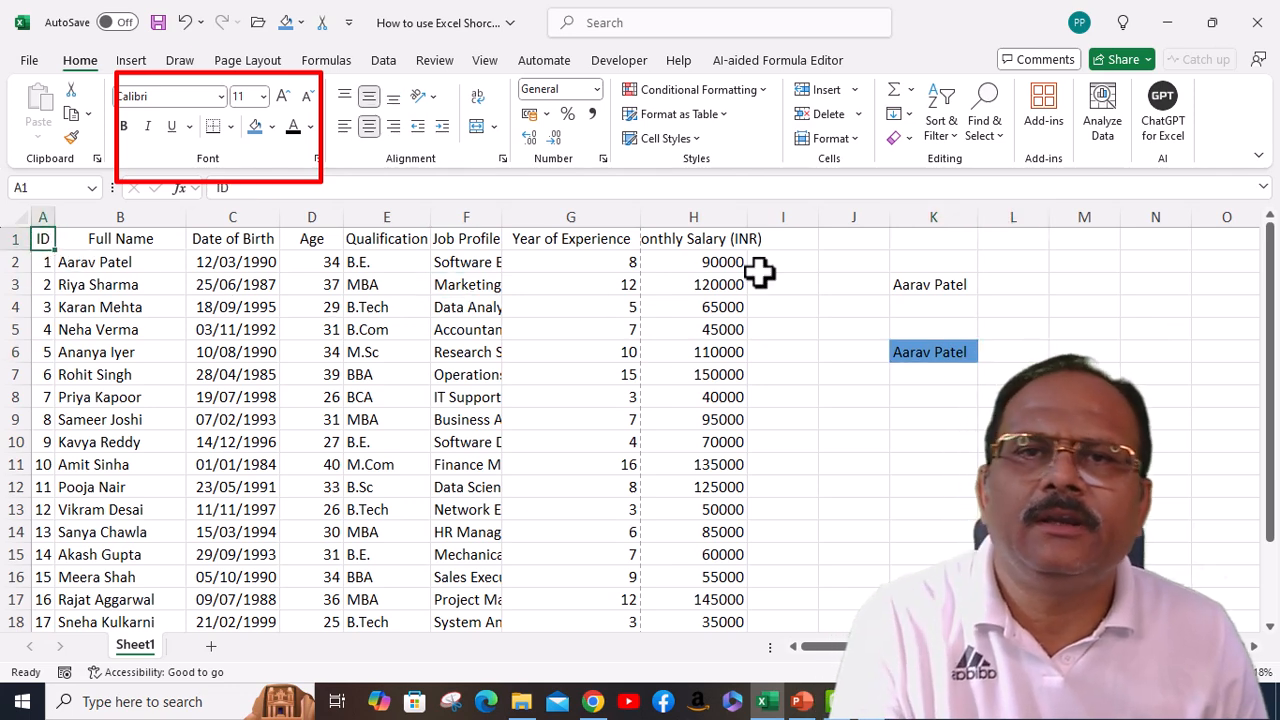
key("ctrl+shift+Right")
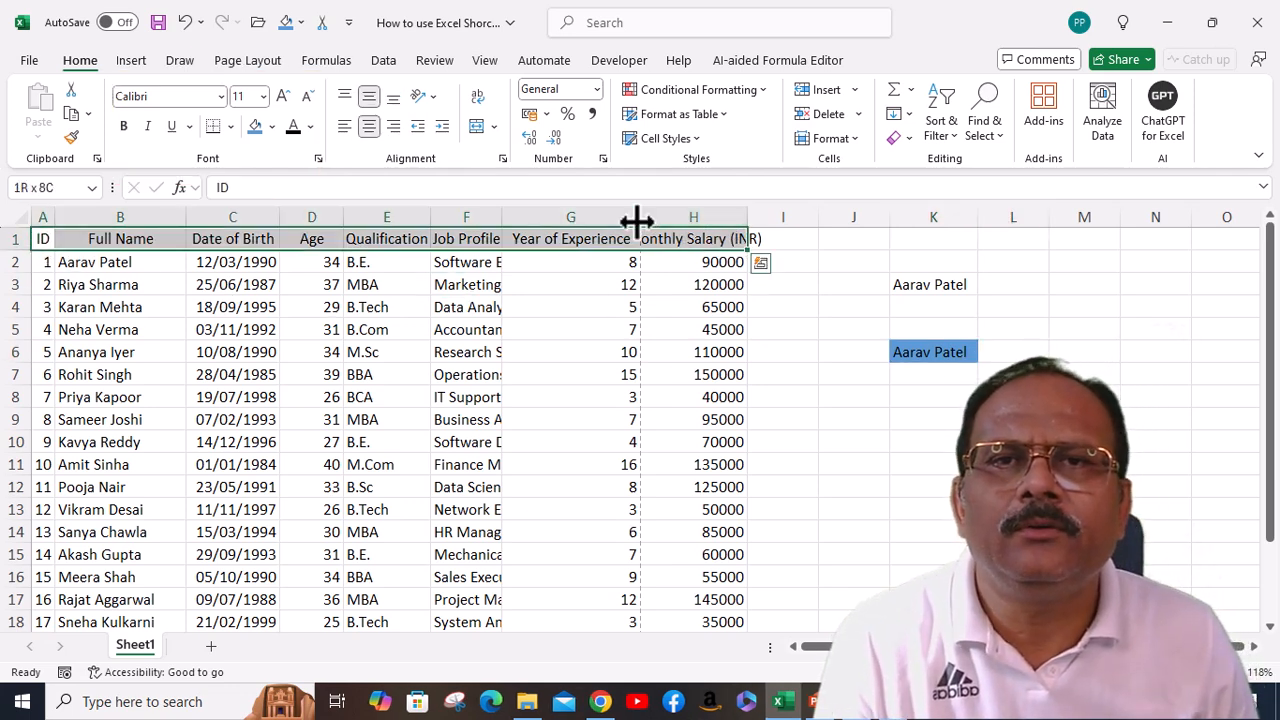
left_click_drag(637, 220, 635, 218)
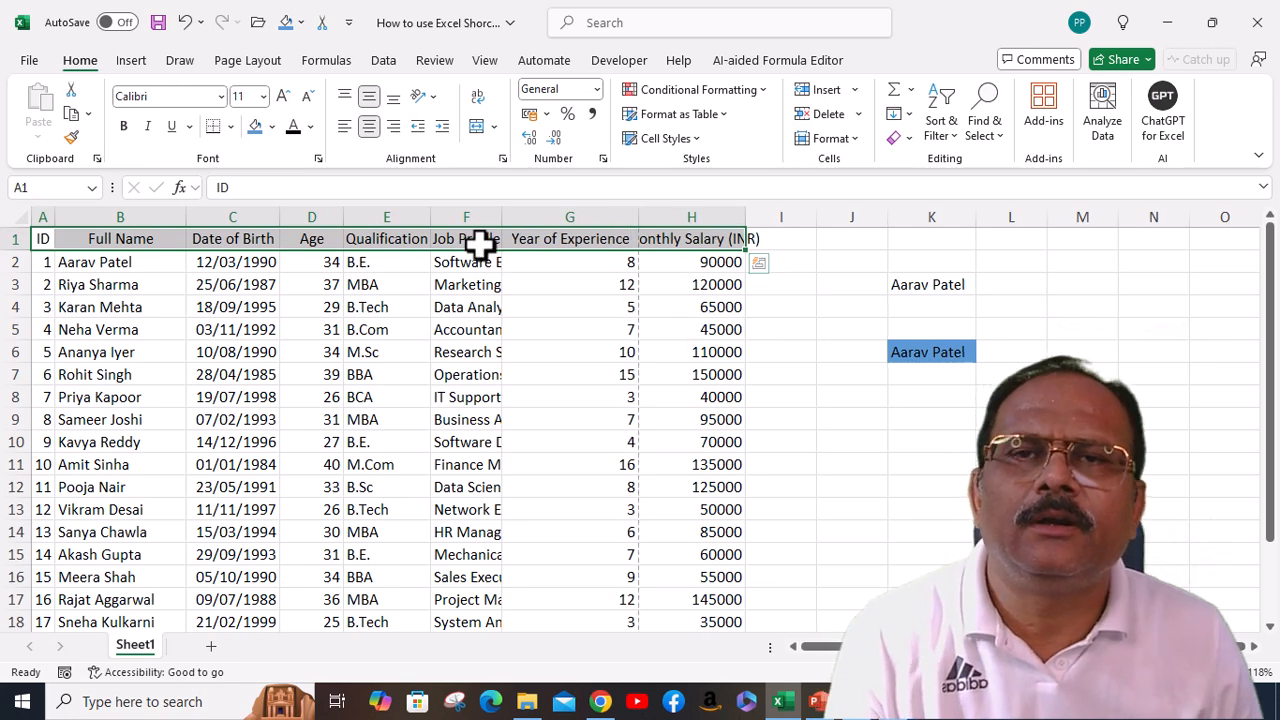
left_click(18, 215)
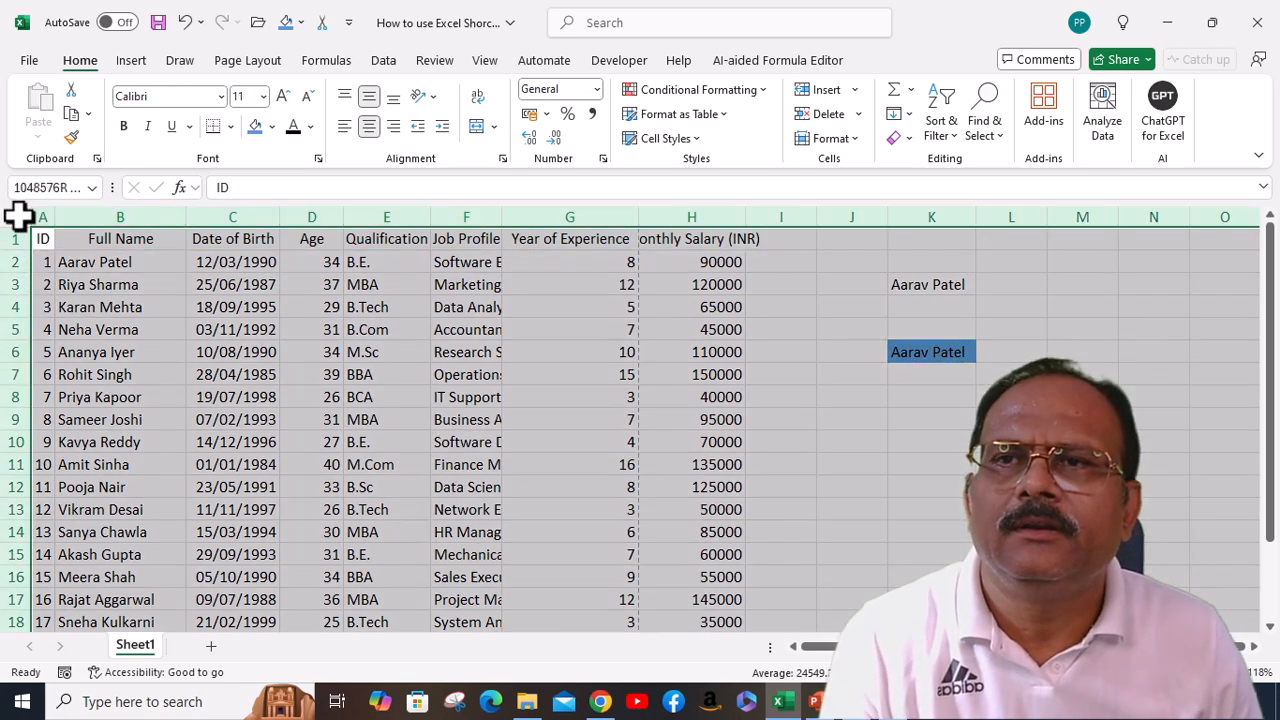
double_click(745, 217)
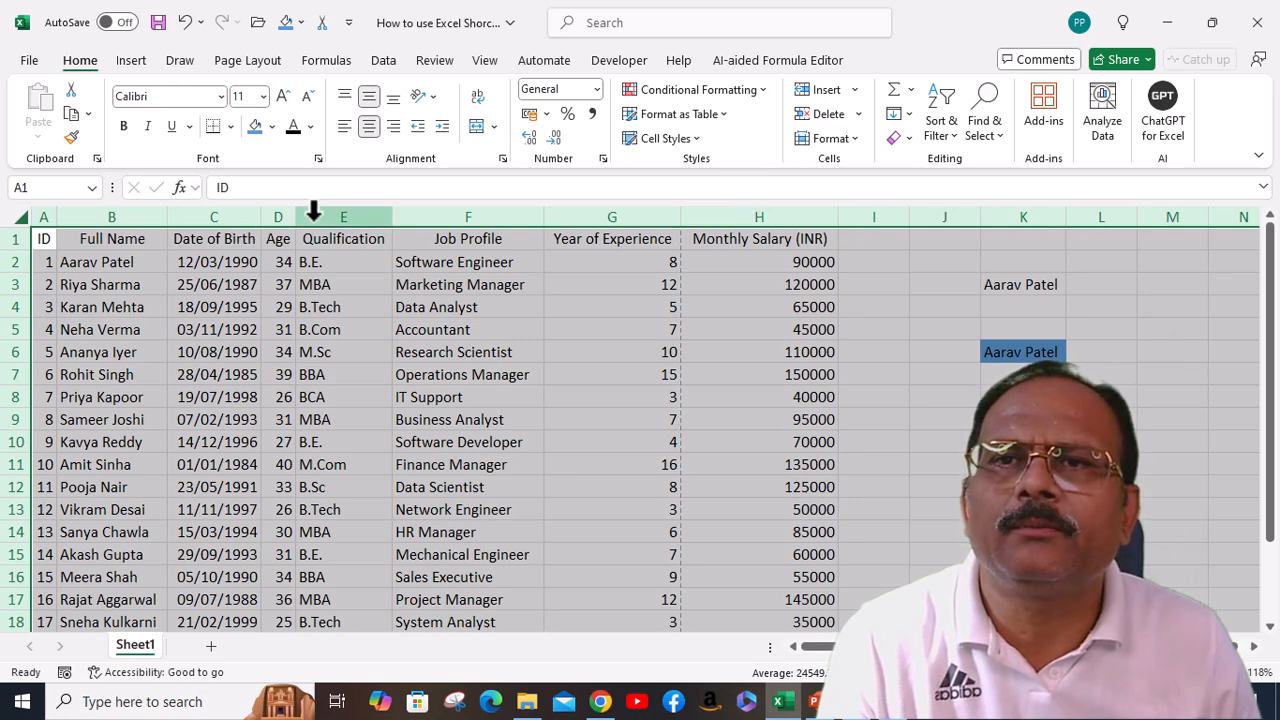
Try resizing all columns to one equal width, undo that resize, and end the whole-sheet selection.
left_click_drag(296, 216, 320, 216)
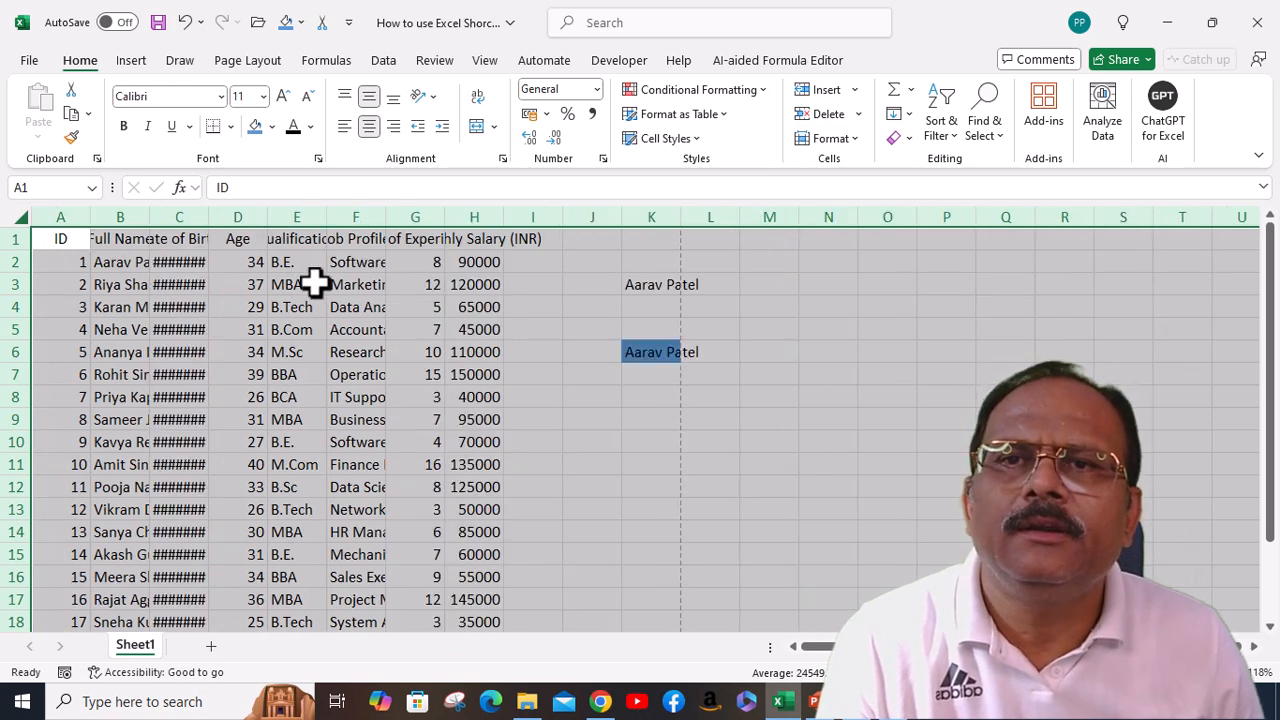
key("ctrl+z")
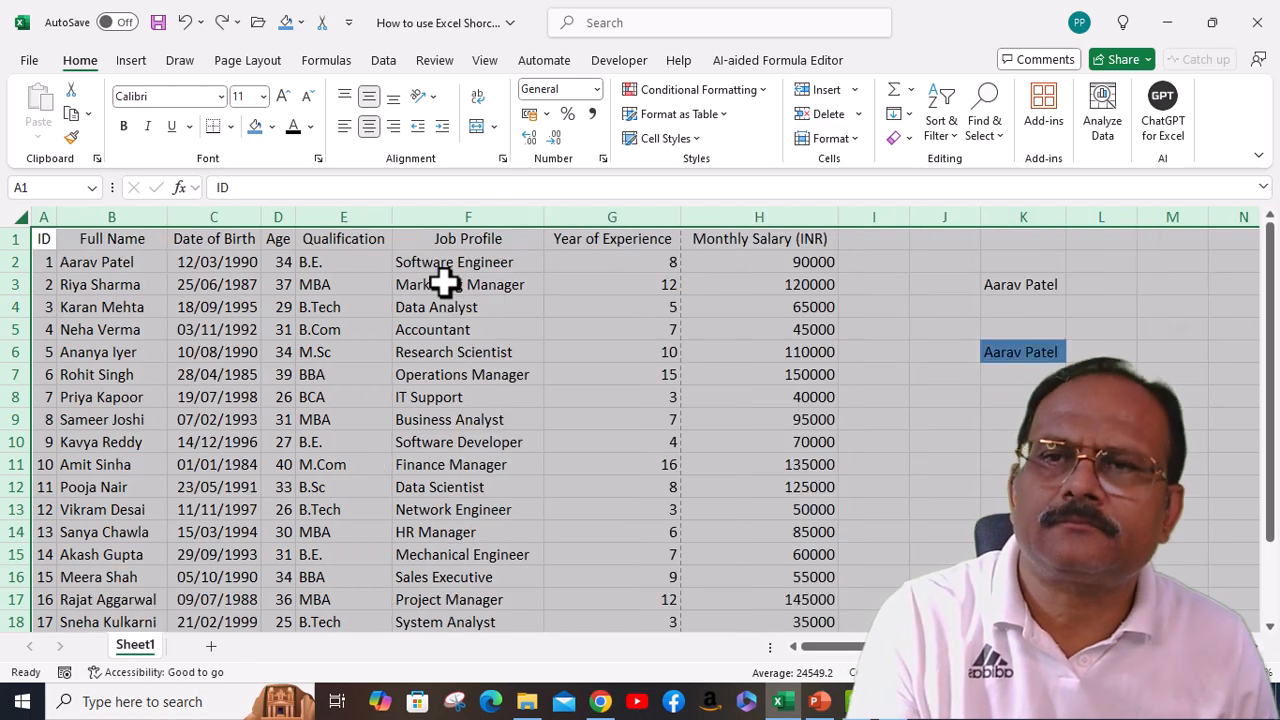
left_click(486, 304)
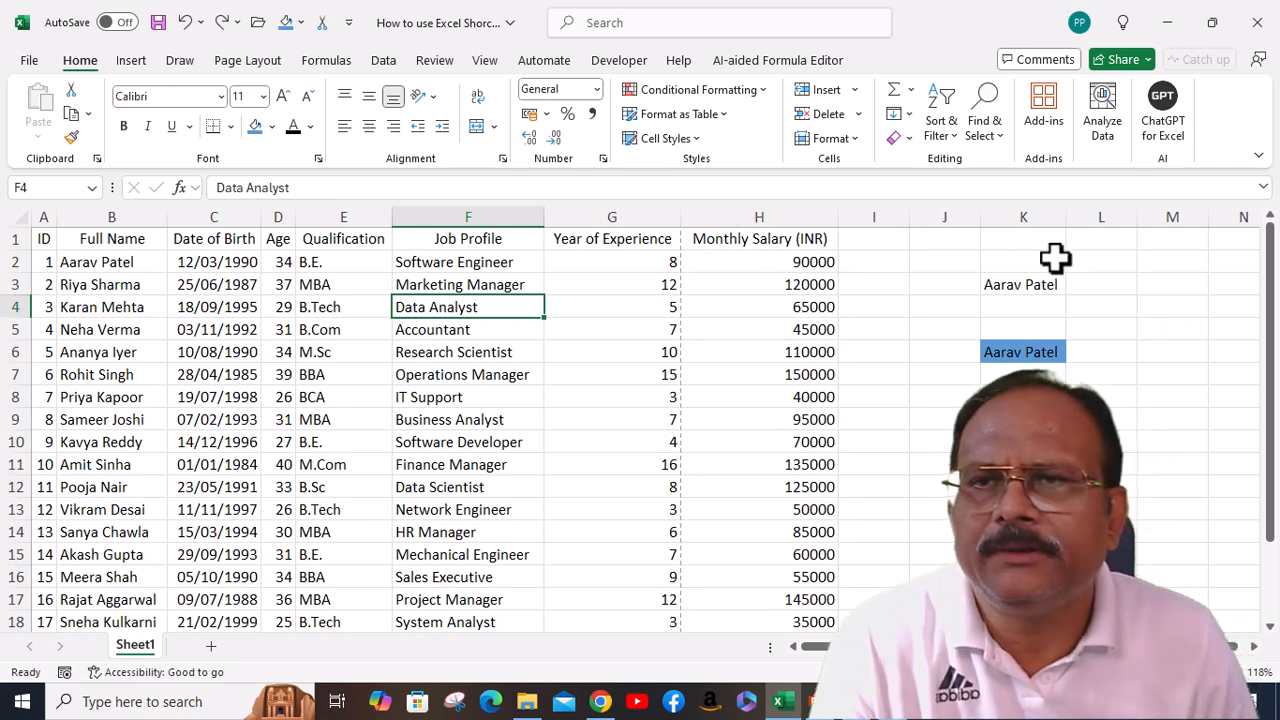
Fill the header cells A1:H1 with the standard light blue color.
left_click(48, 240)
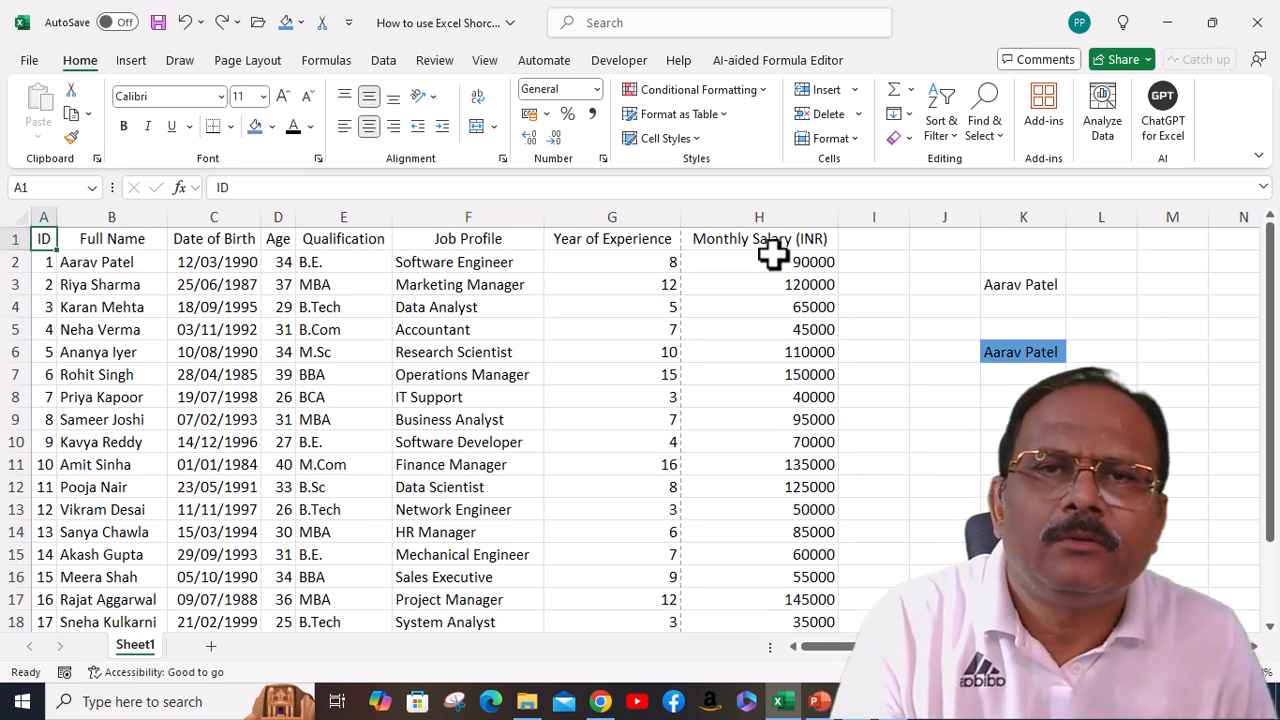
key("ctrl+shift+Right")
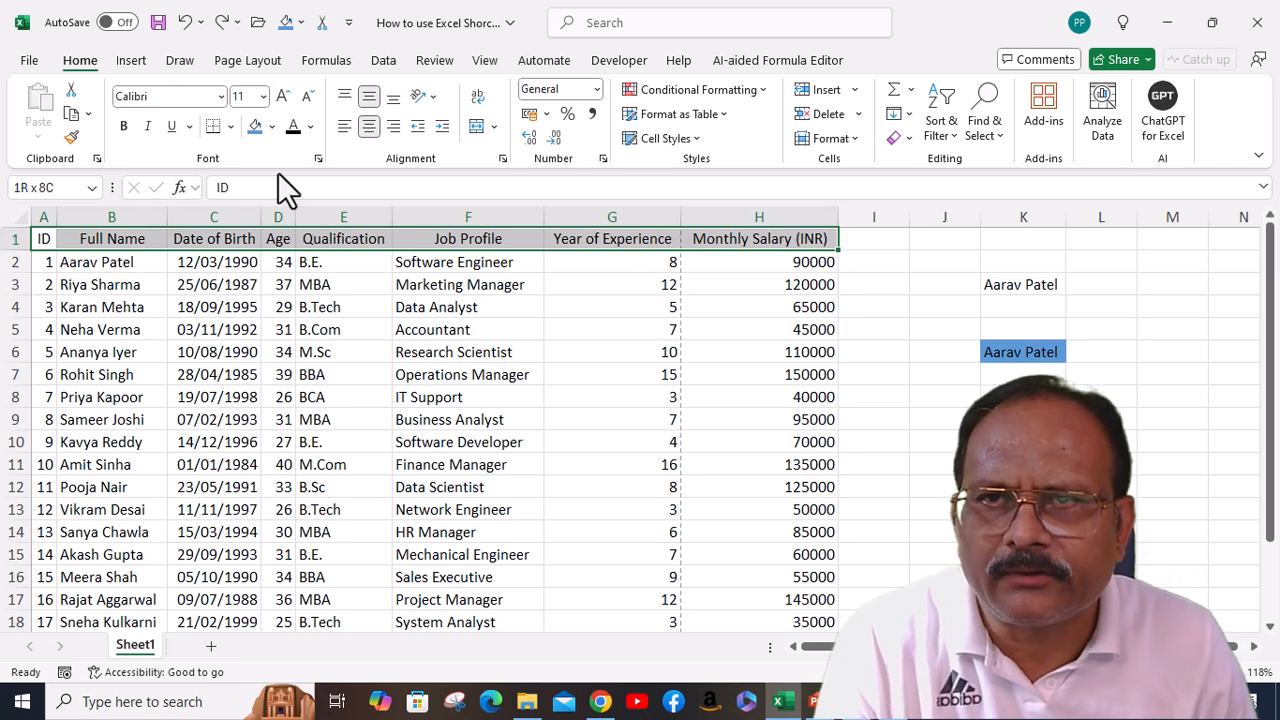
left_click(271, 128)
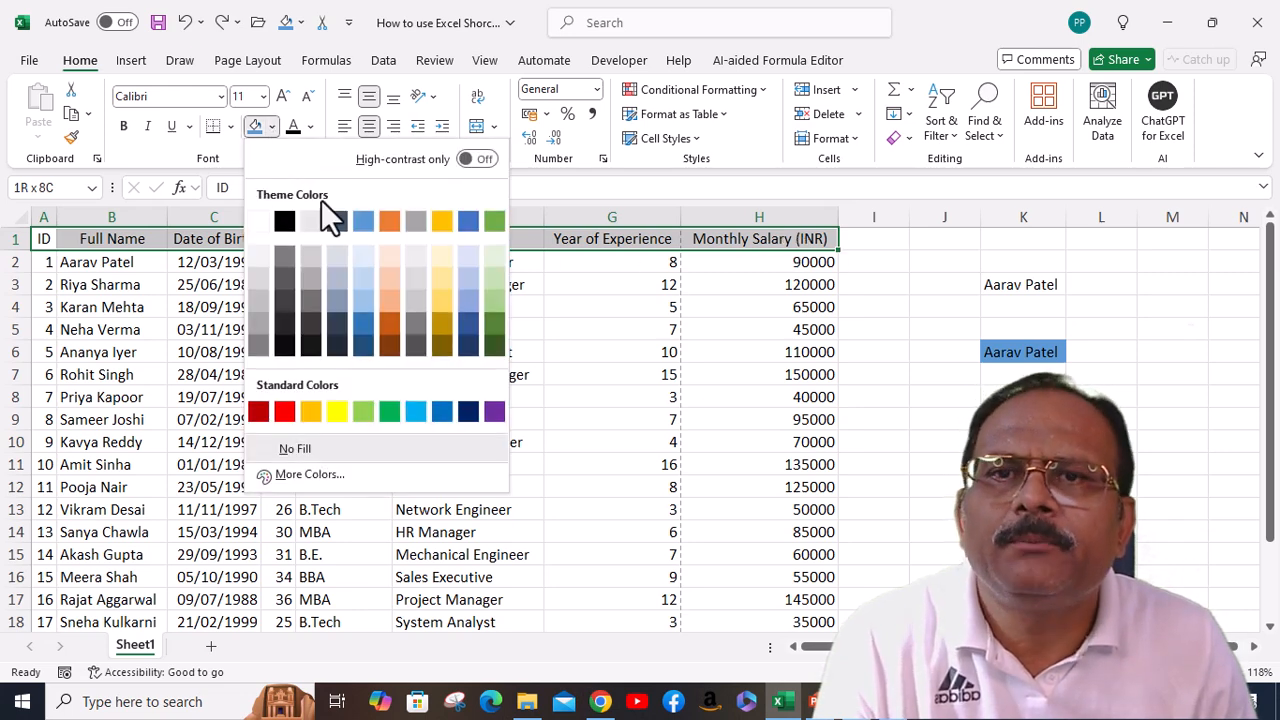
left_click(417, 416)
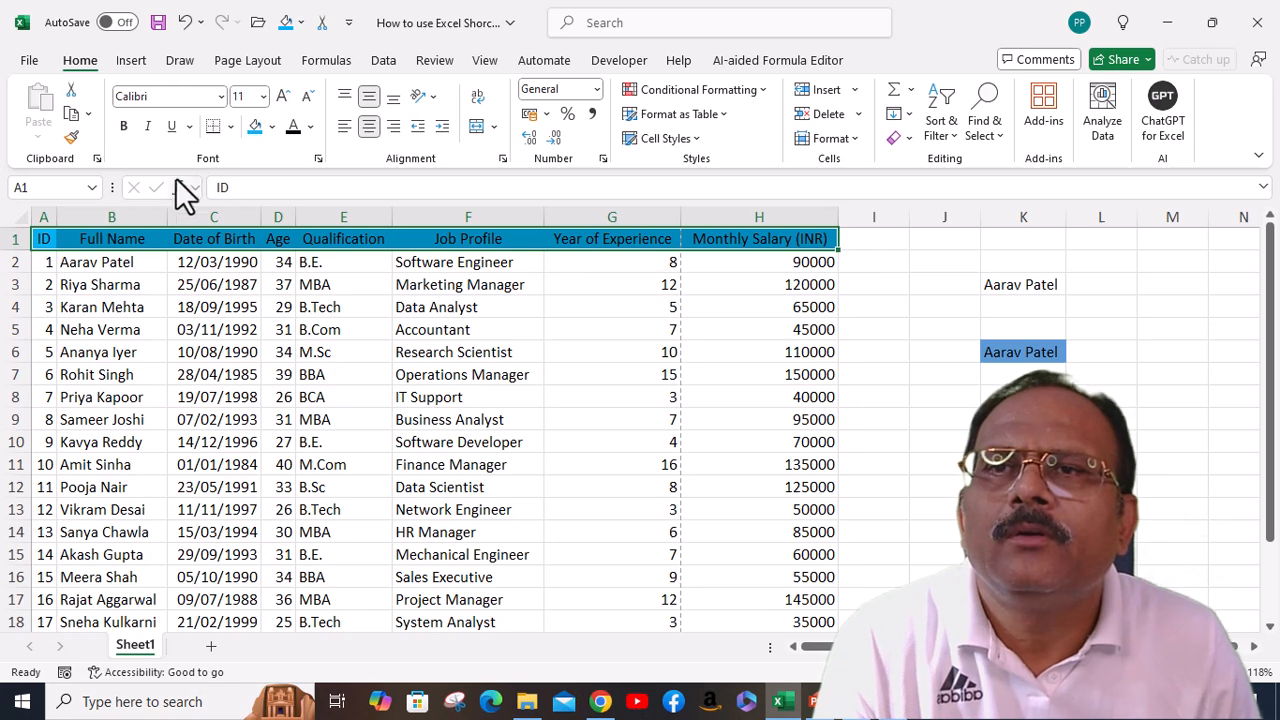
Make the header text in A1:H1 bold and set its font color to white.
left_click(124, 128)
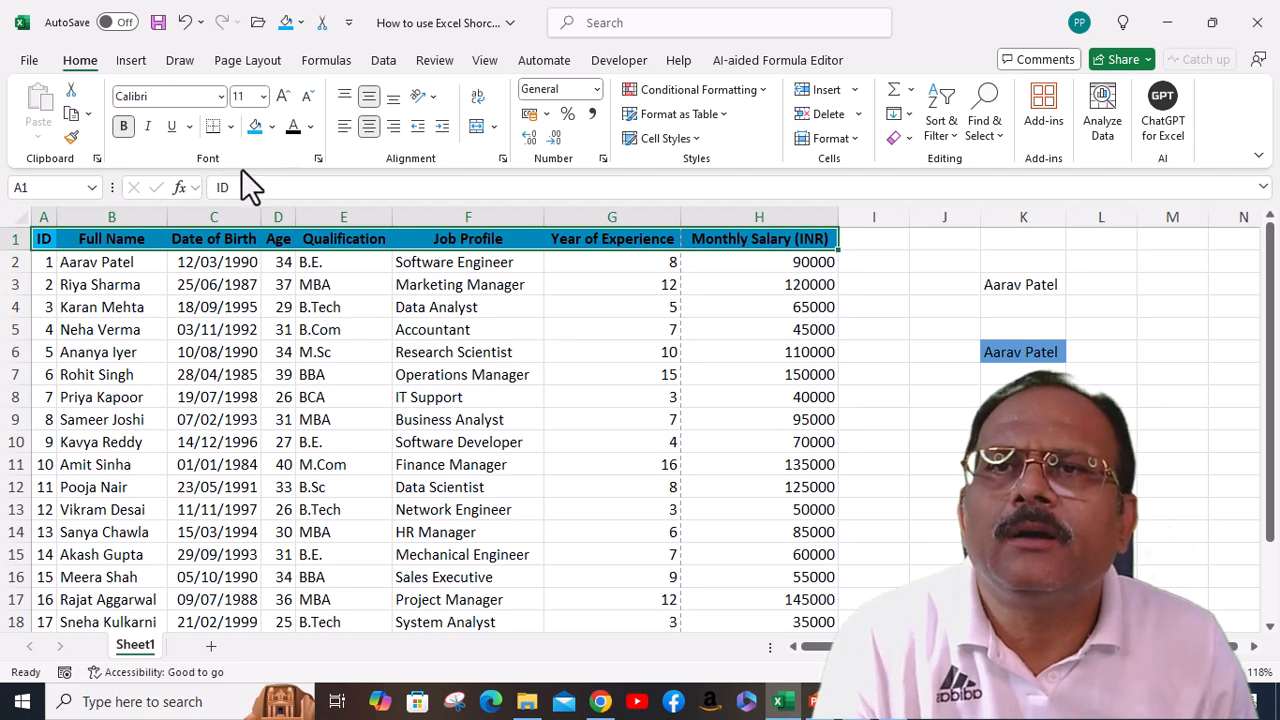
left_click(313, 131)
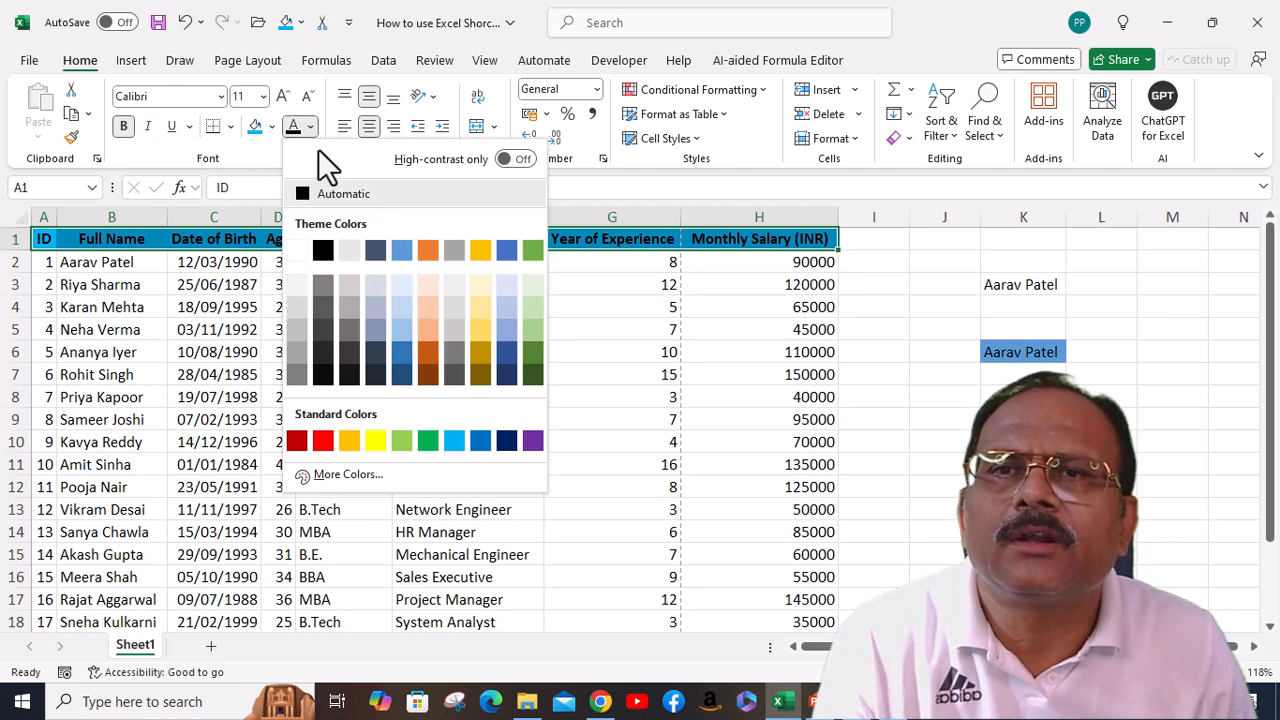
left_click(296, 256)
left_click(343, 329)
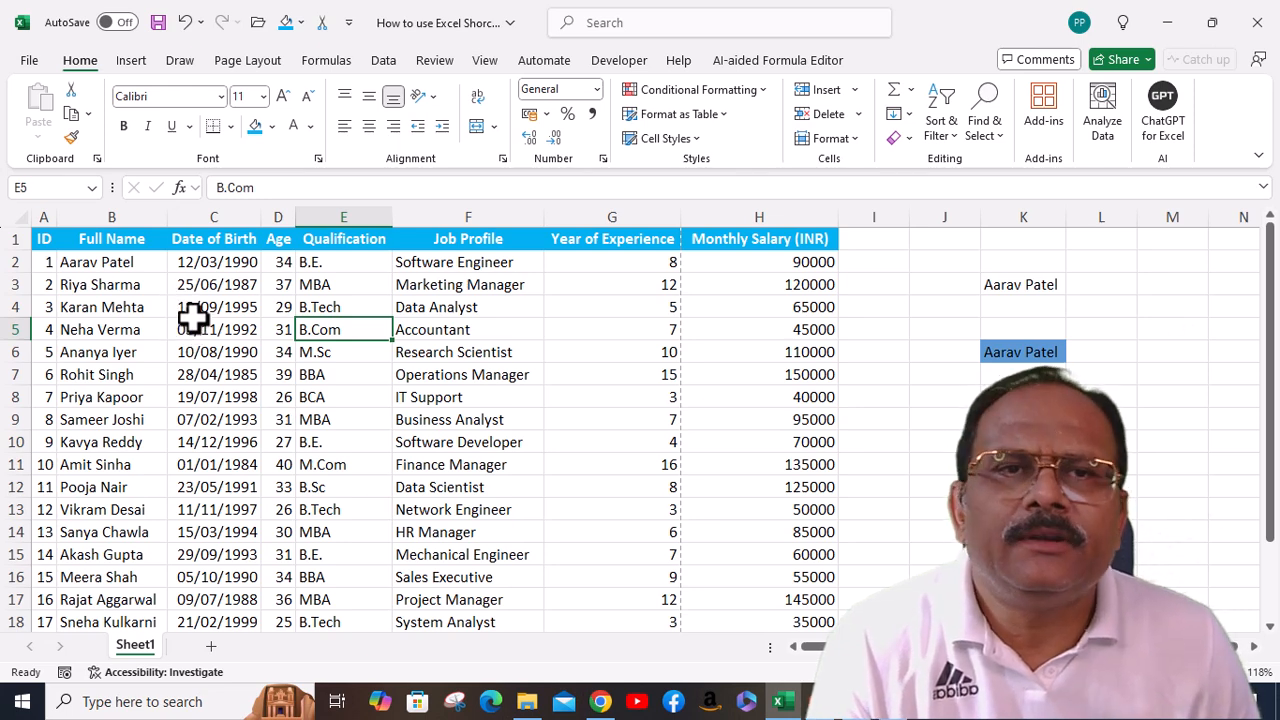
Copy the formatting of the Date of Birth header in C1 onto cell K3 with Format Painter.
left_click(214, 242)
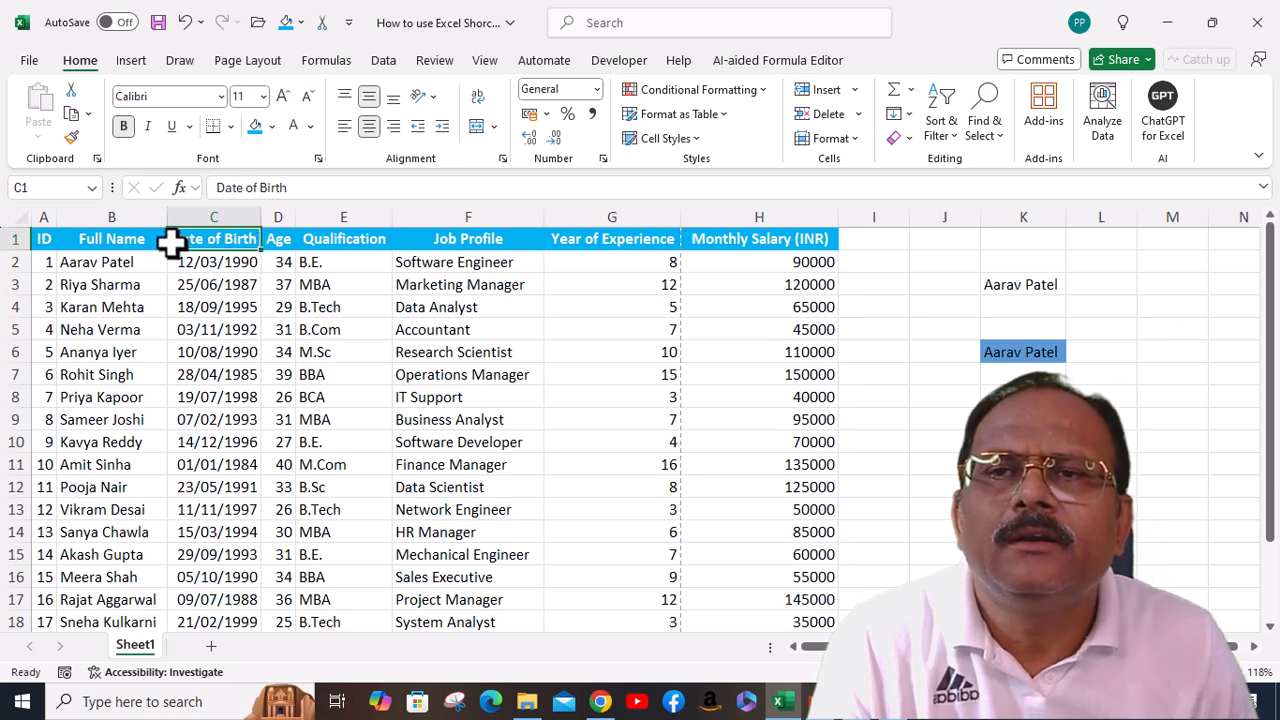
left_click(75, 141)
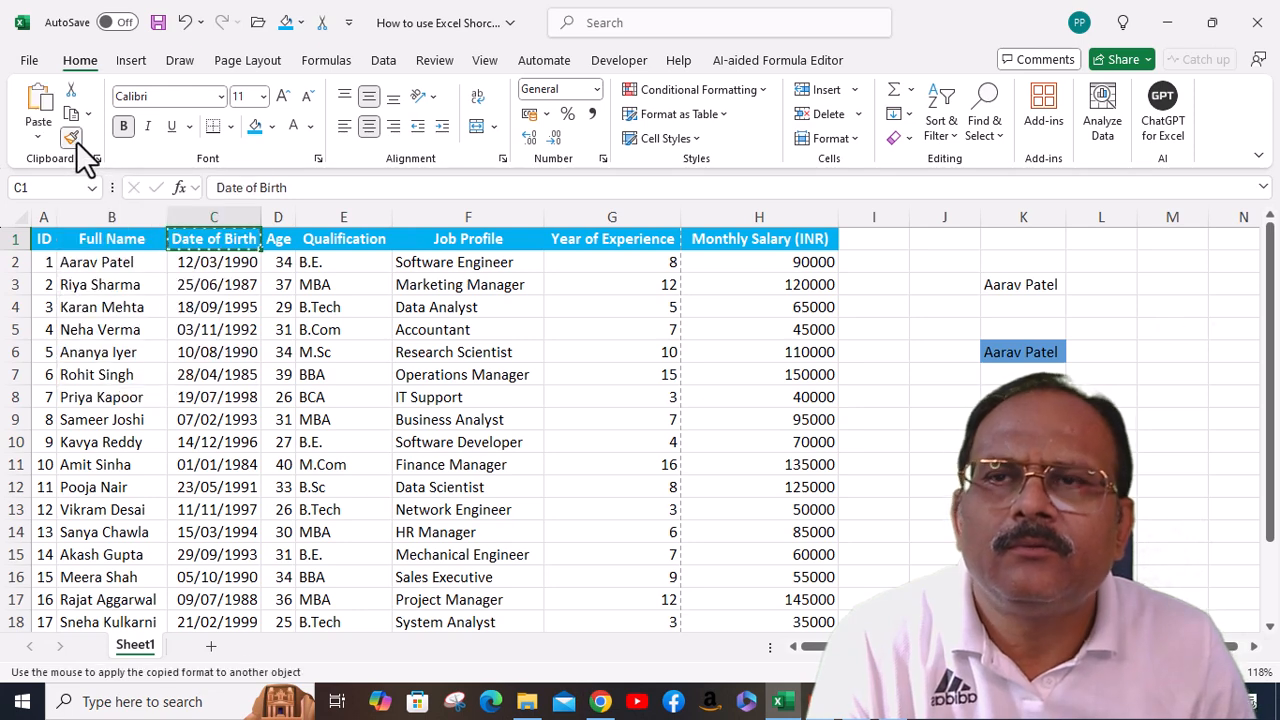
left_click(1008, 287)
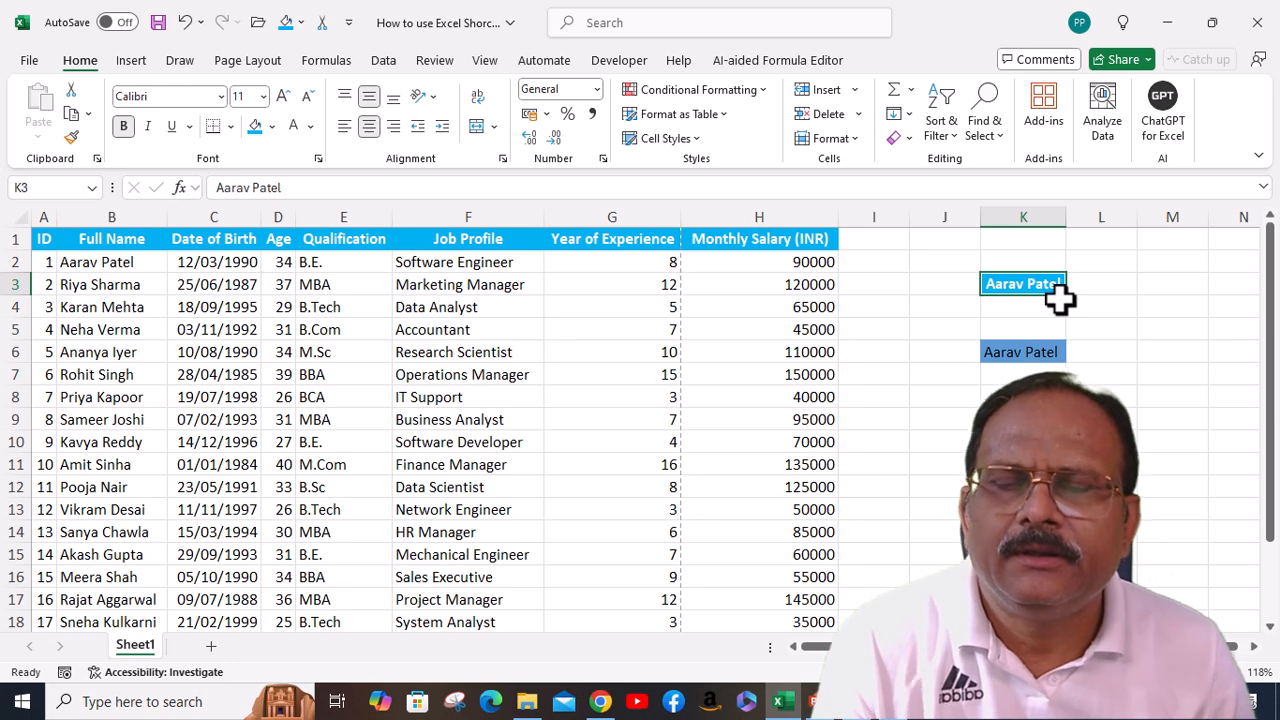
Apply bold, underline and italic to the full name in cell B2, and remove all three styles again.
left_click(90, 264)
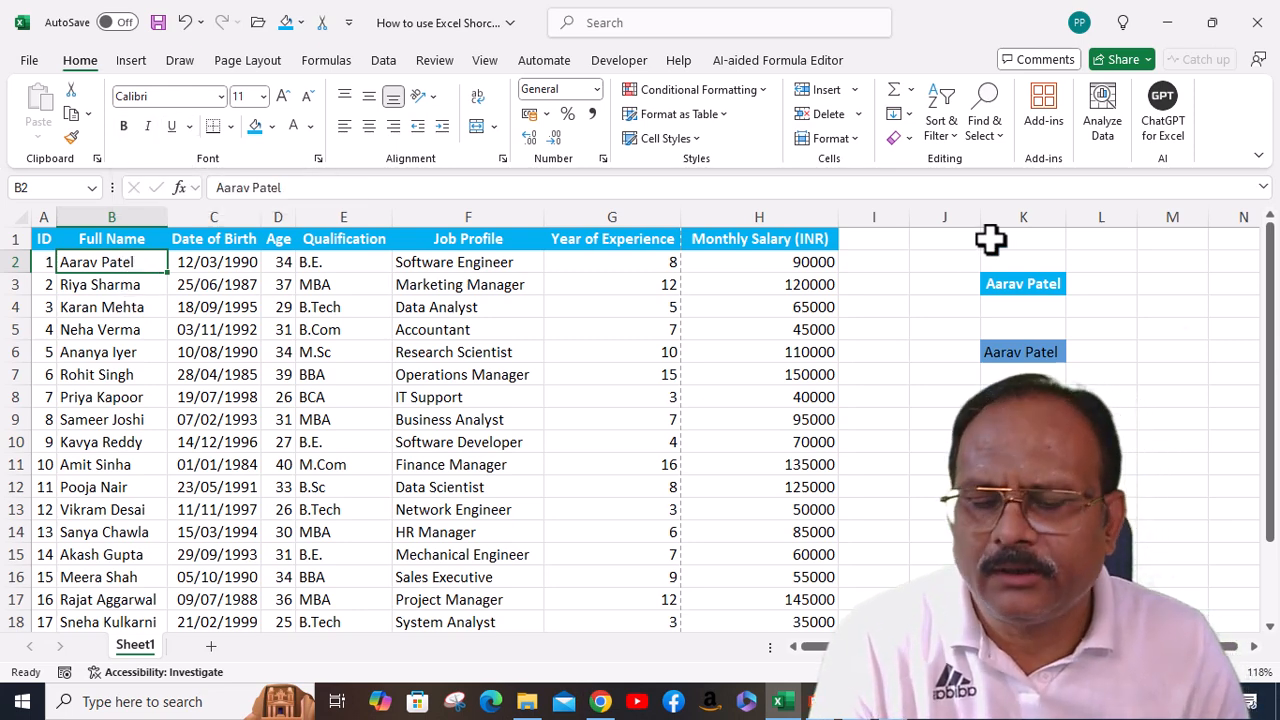
key("ctrl+b")
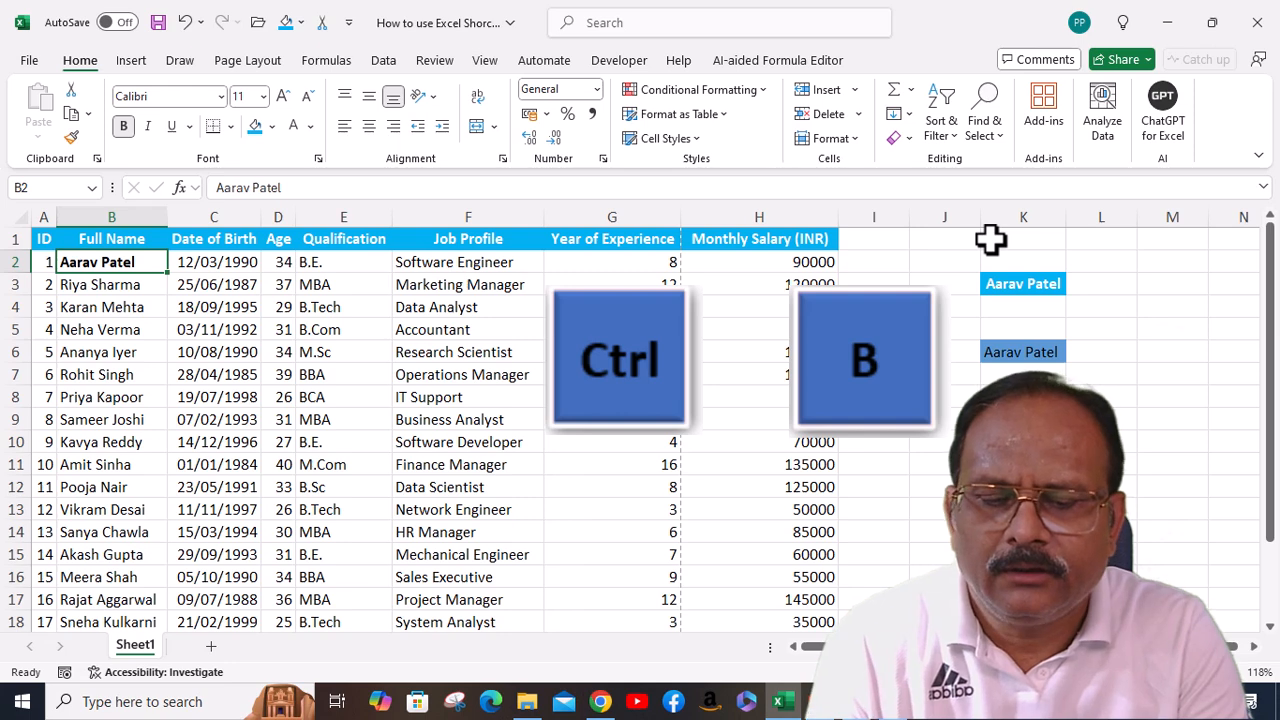
key("ctrl+u")
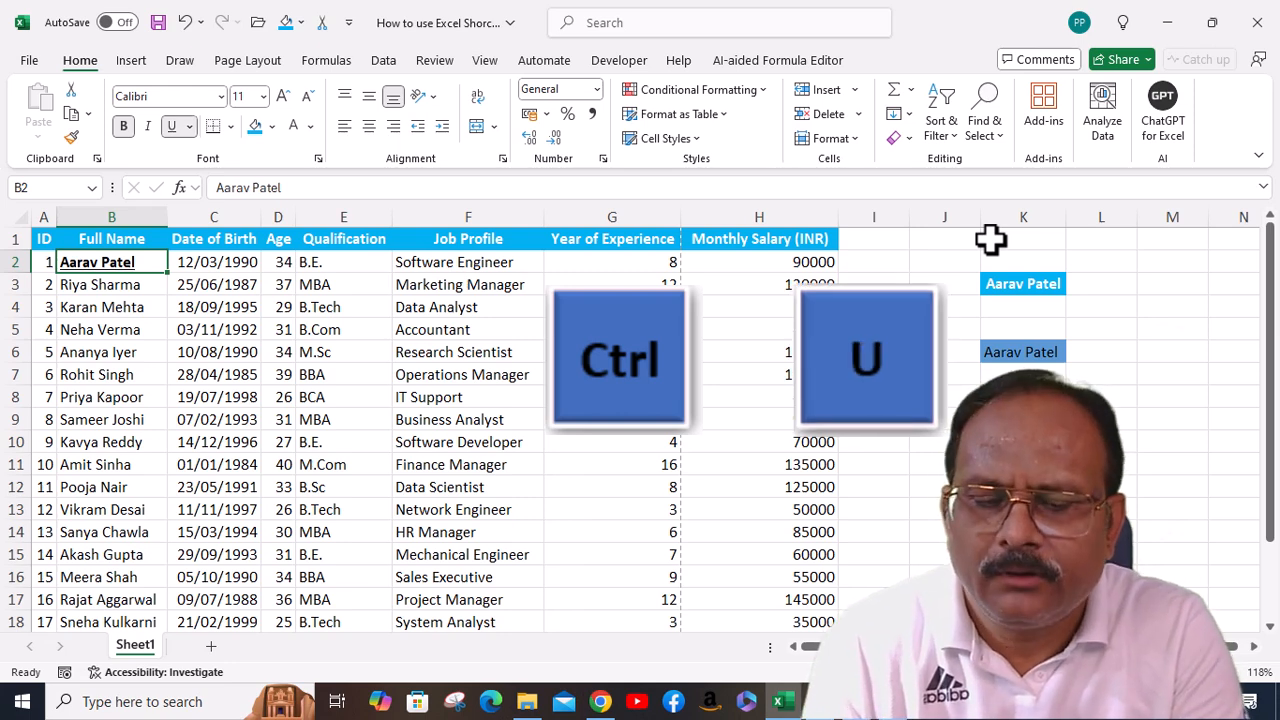
key("ctrl+i")
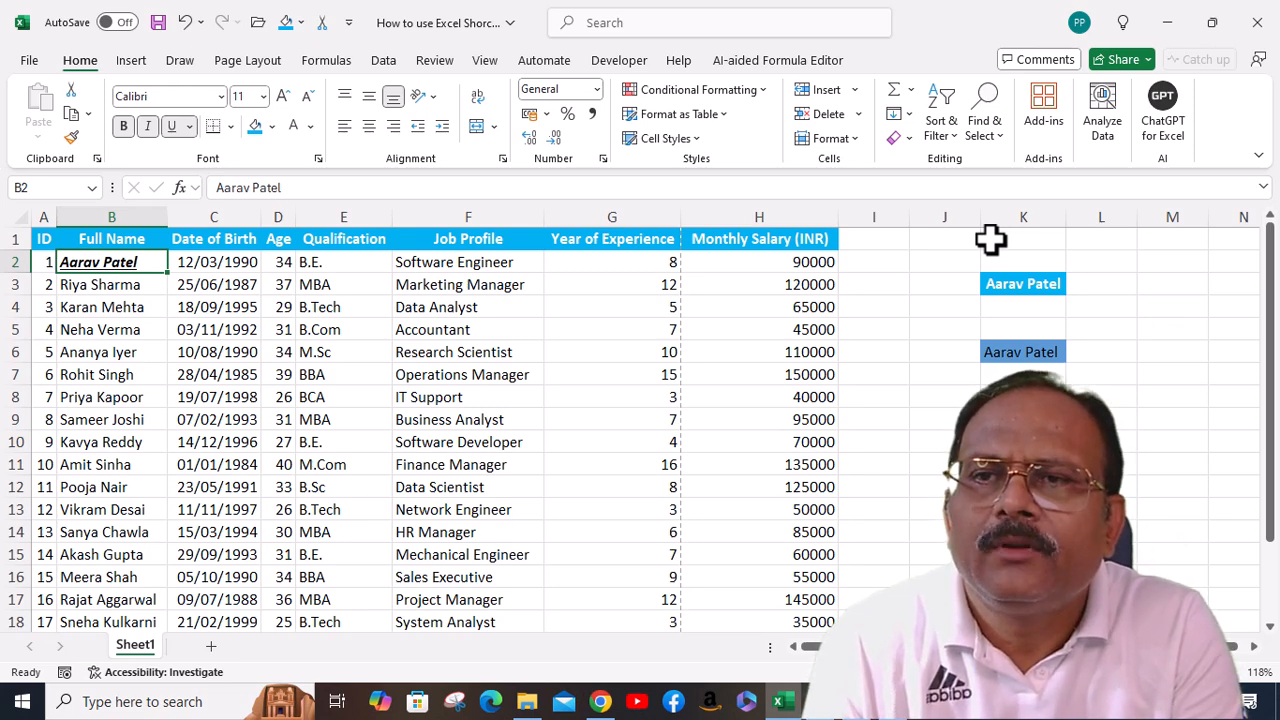
key("ctrl+i")
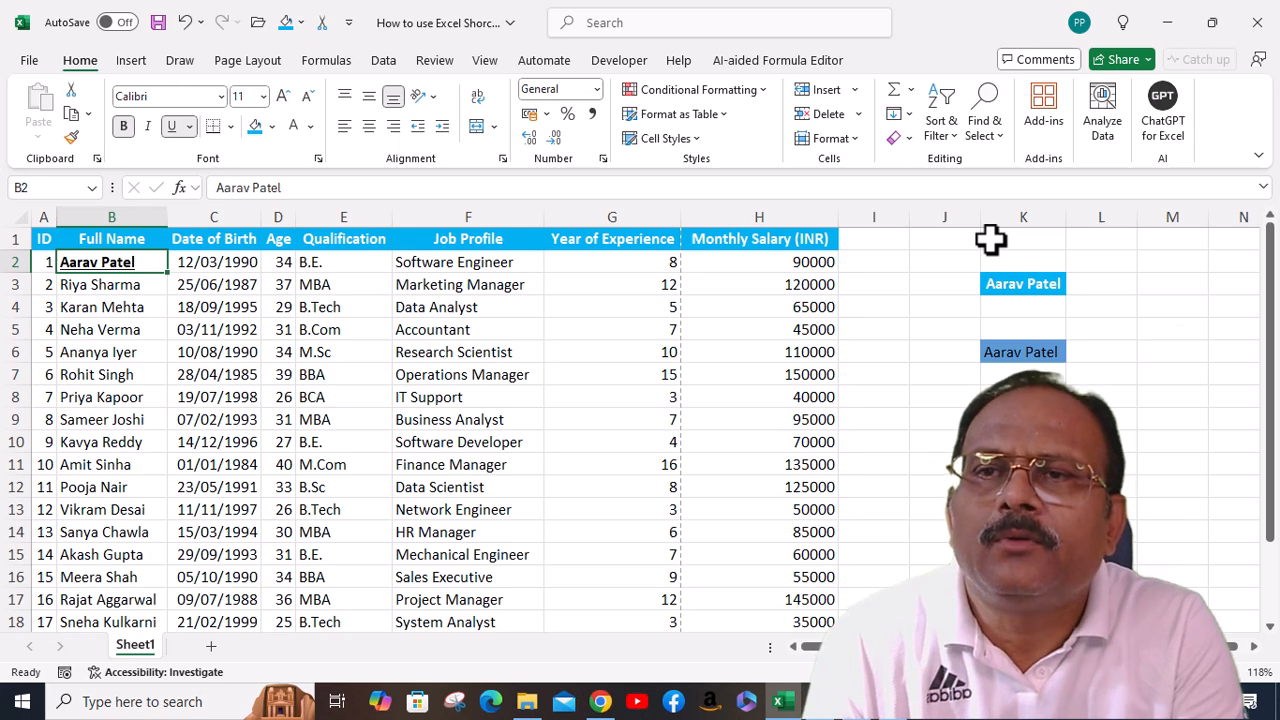
key("ctrl+u")
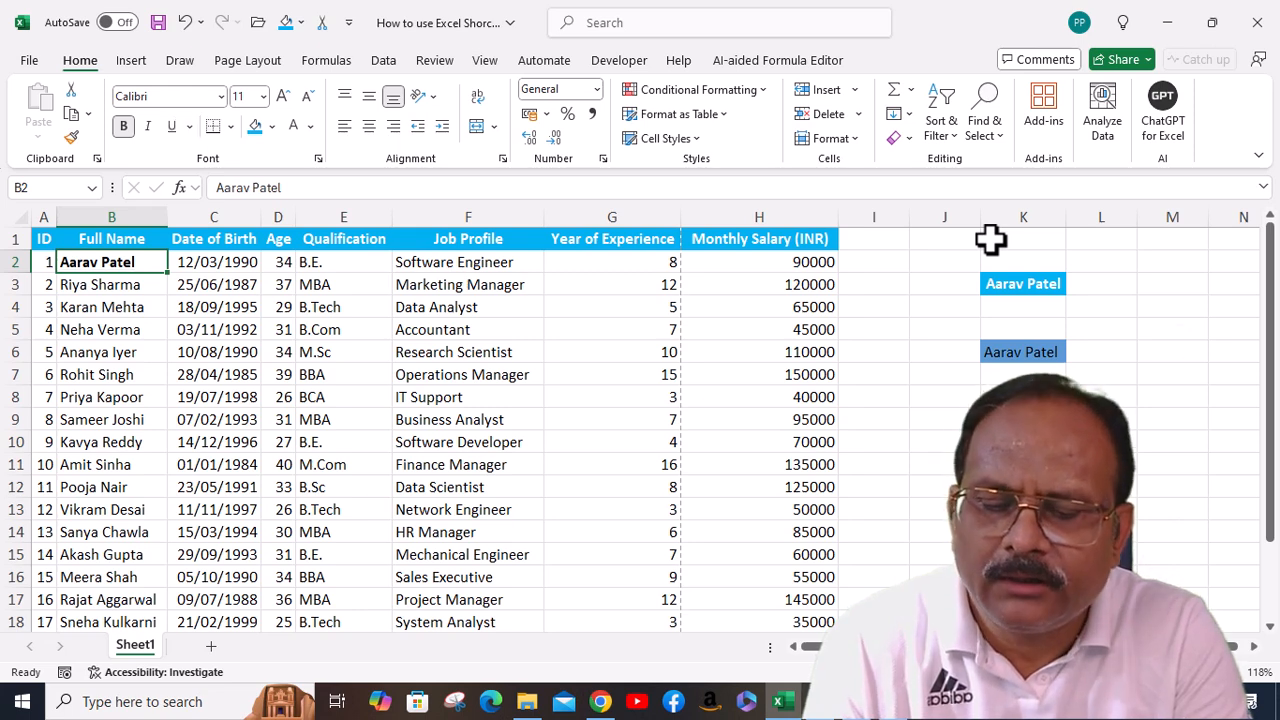
key("ctrl+b")
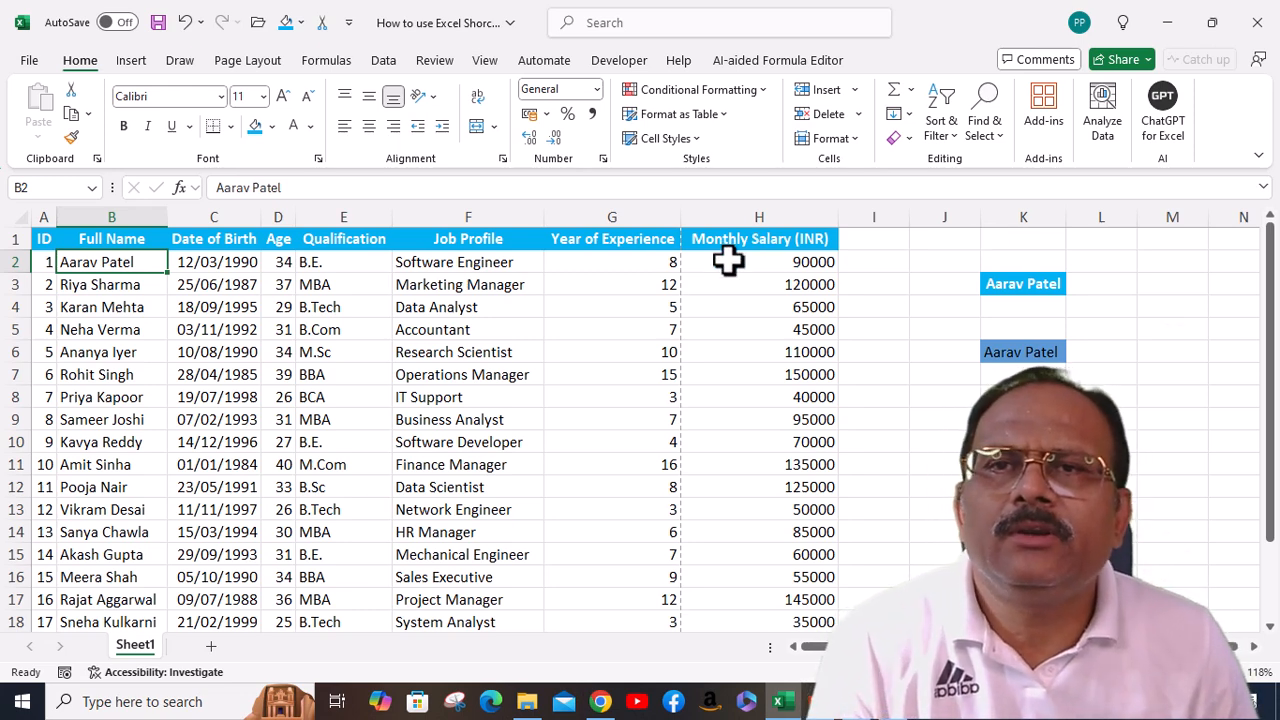
Open the Format Cells dialog for cell B2 and review every number format category from General through Custom.
left_click(317, 159)
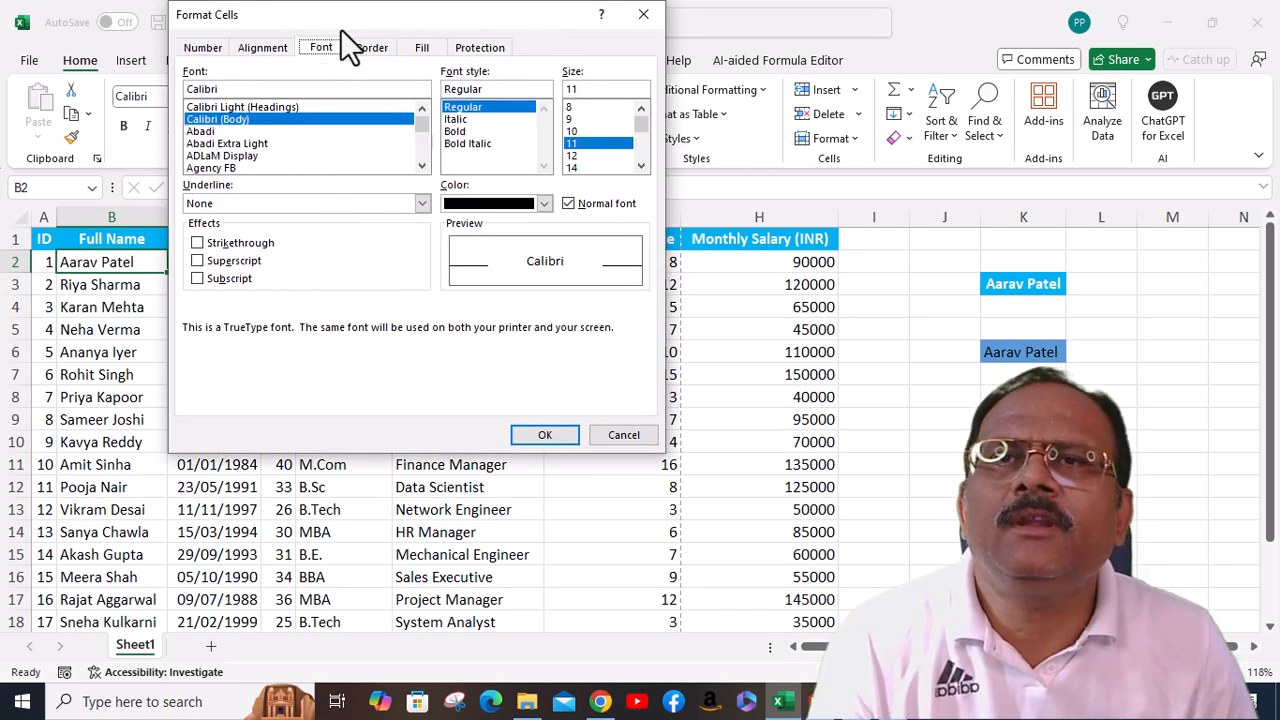
left_click_drag(340, 28, 629, 96)
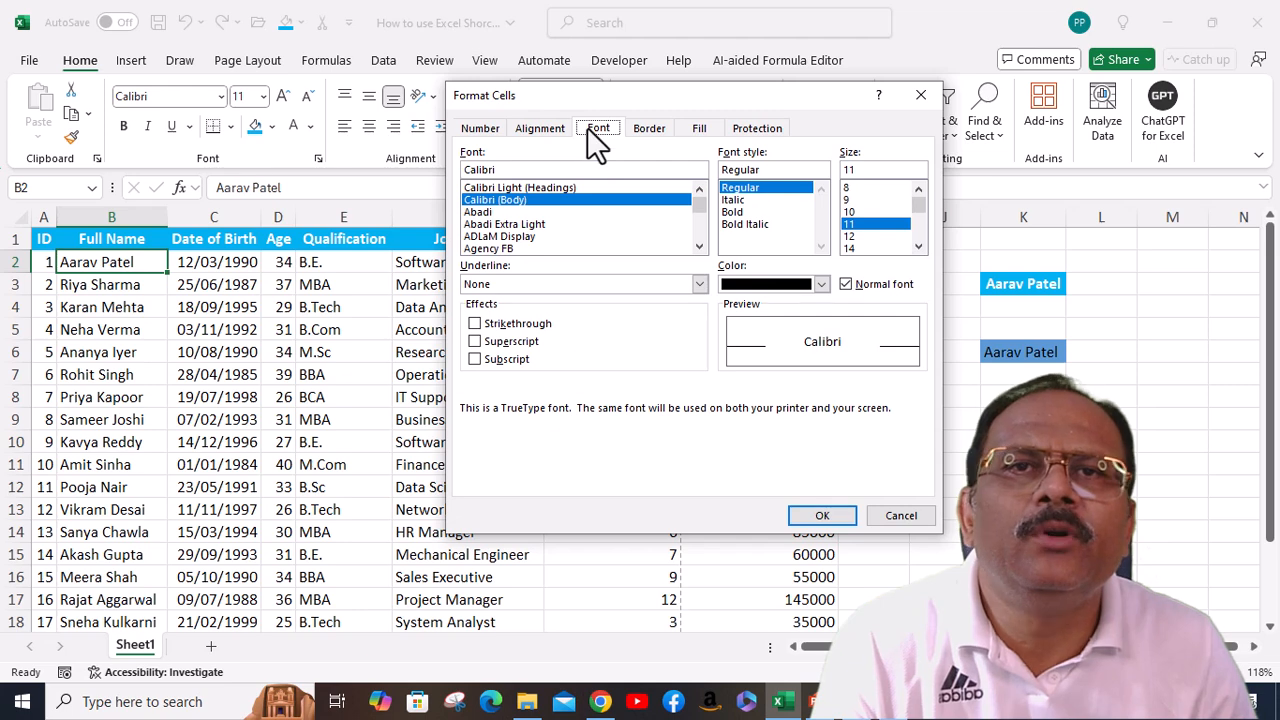
left_click(480, 130)
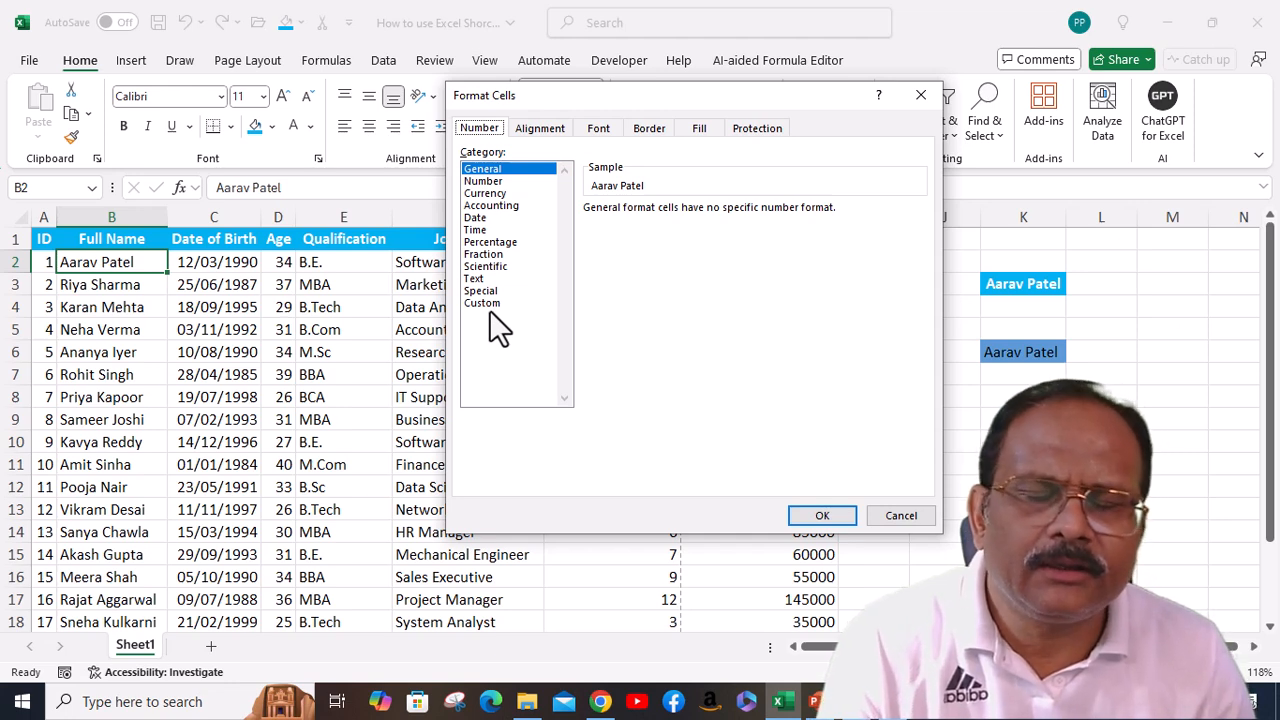
left_click(485, 183)
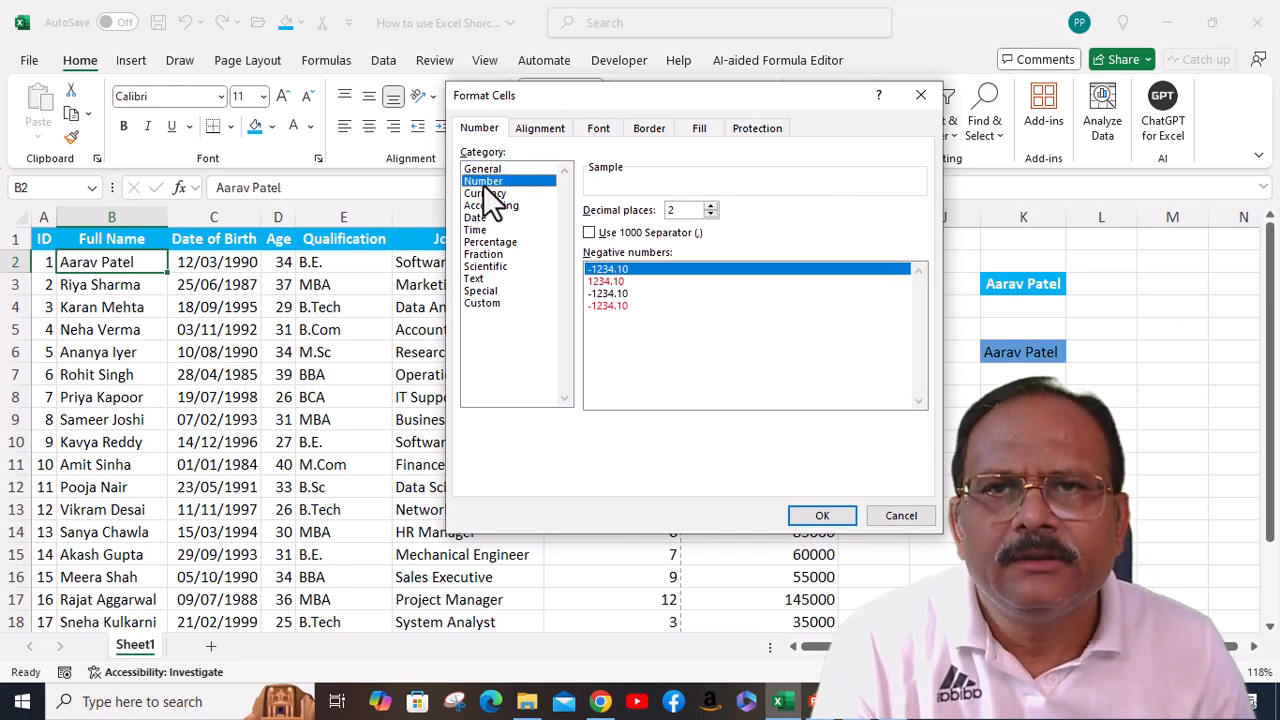
left_click(486, 194)
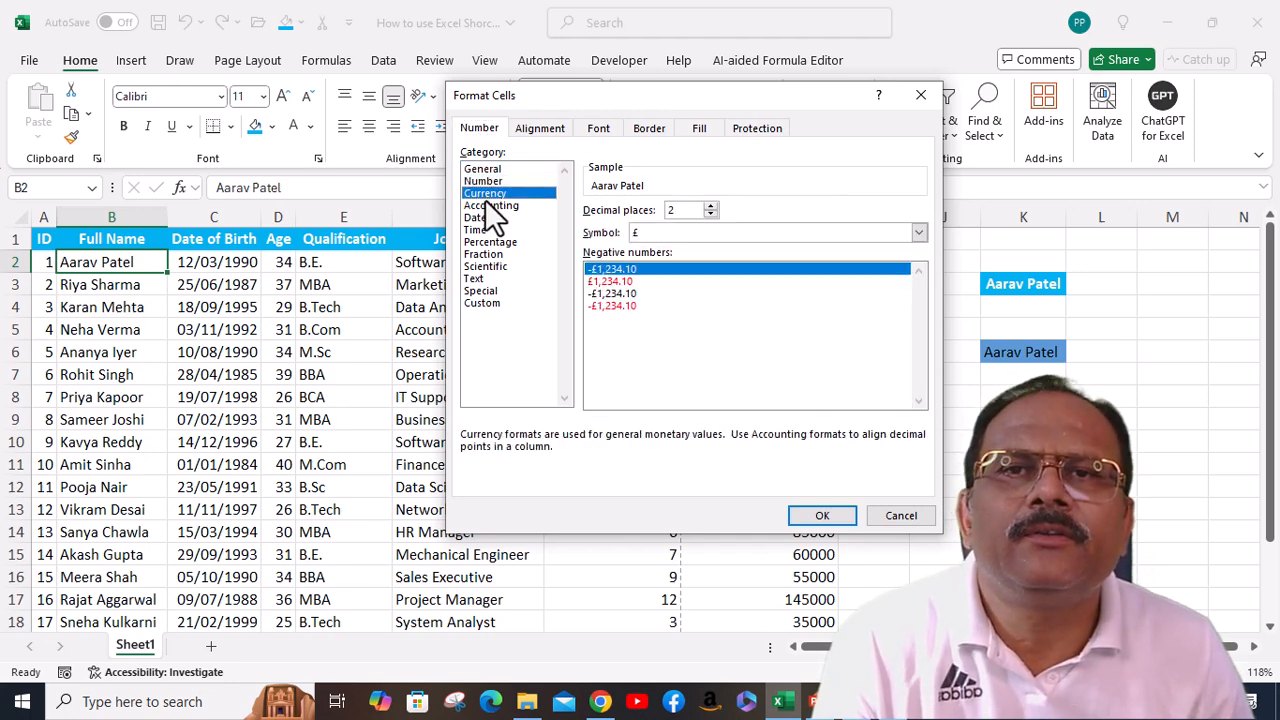
left_click(485, 205)
left_click(480, 217)
left_click(476, 230)
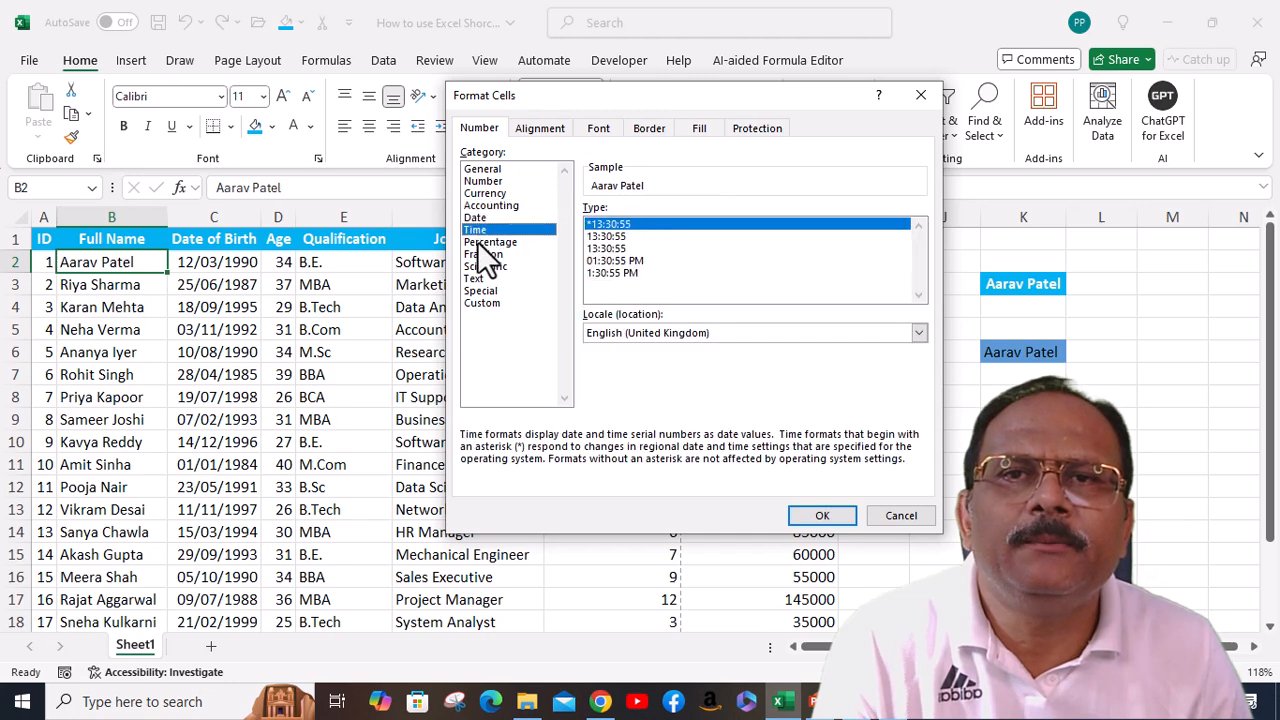
left_click(478, 242)
left_click(480, 254)
left_click(476, 267)
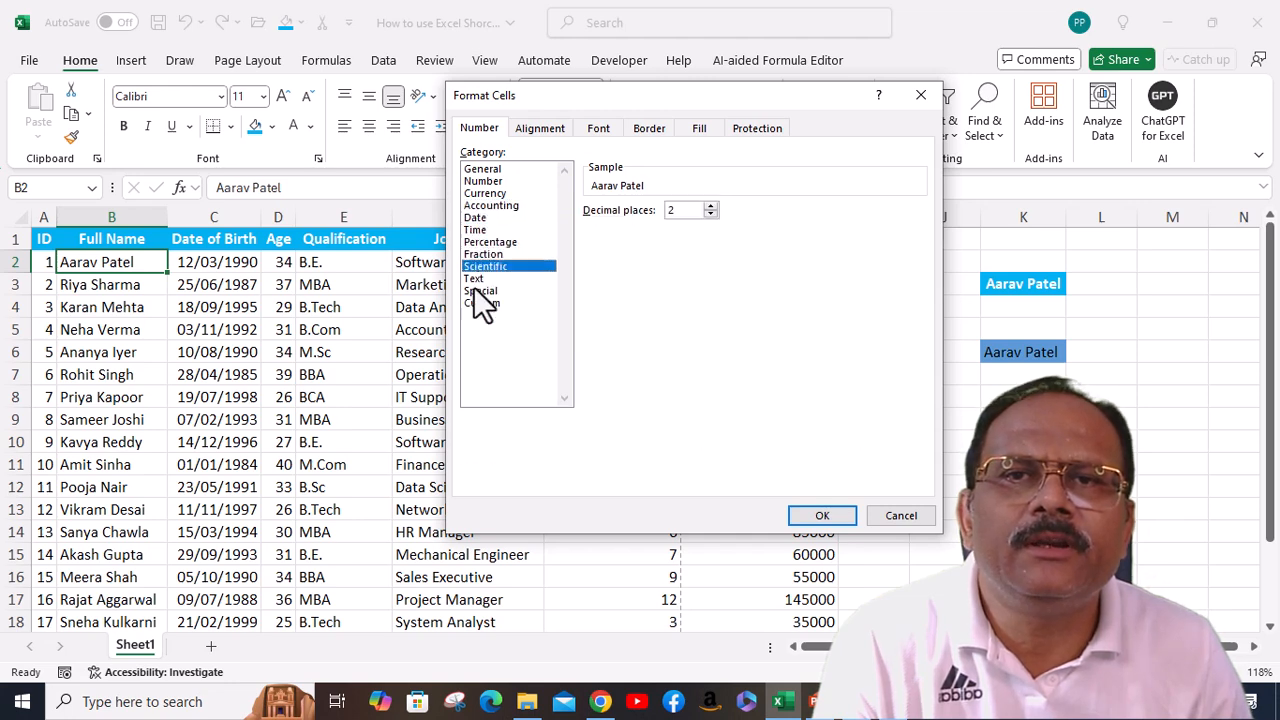
left_click(468, 280)
left_click(468, 291)
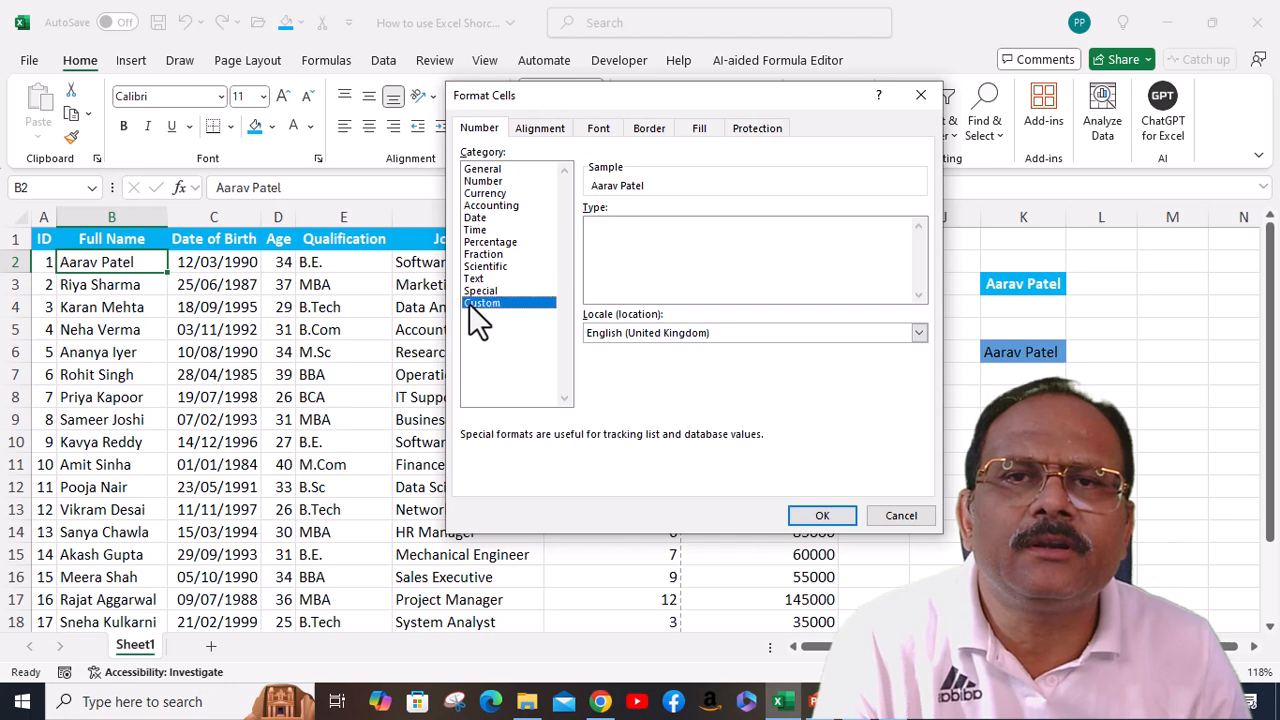
left_click(471, 302)
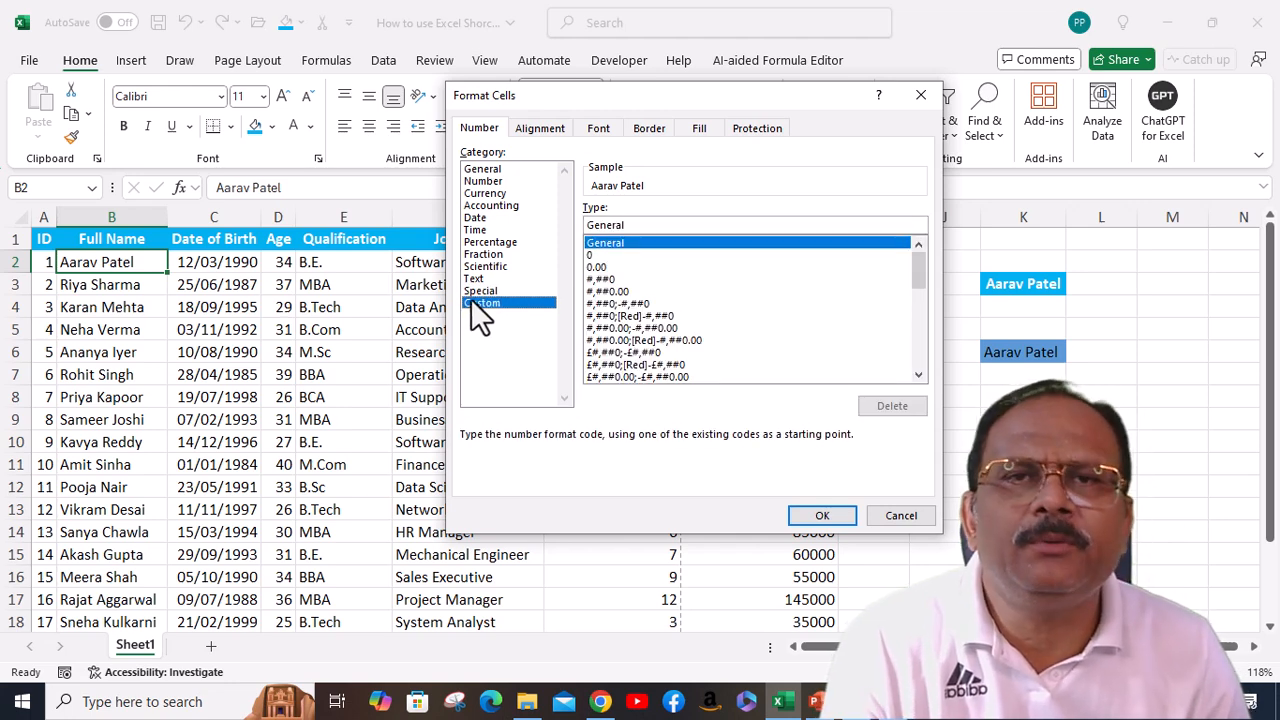
Review the Alignment, Font, Border, Fill and Protection settings in Format Cells, and close the dialog without changes.
left_click(537, 129)
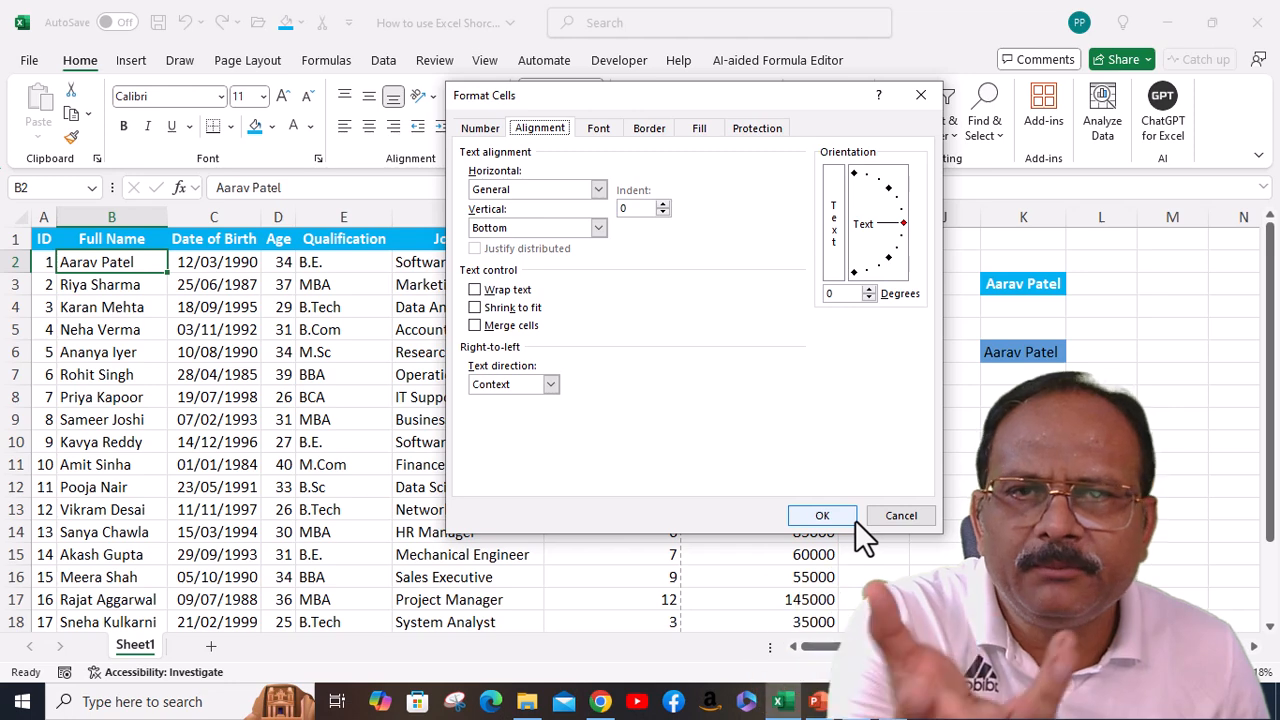
left_click(604, 128)
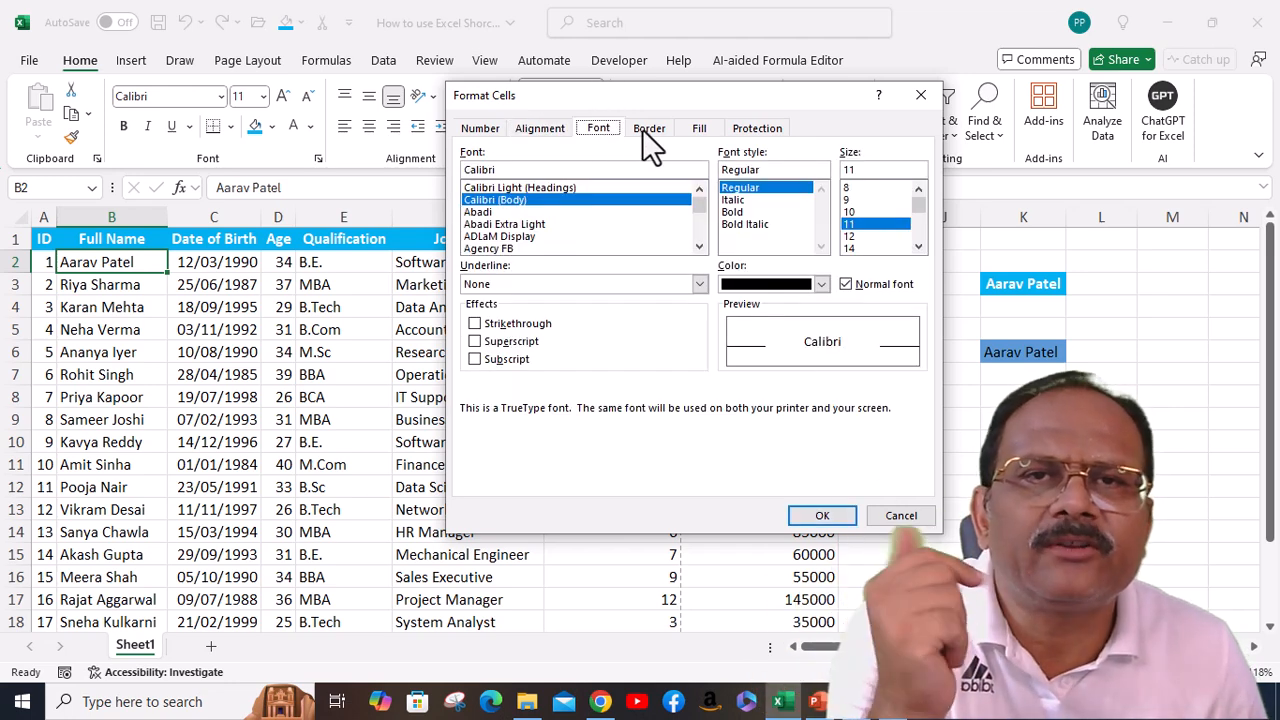
left_click(649, 128)
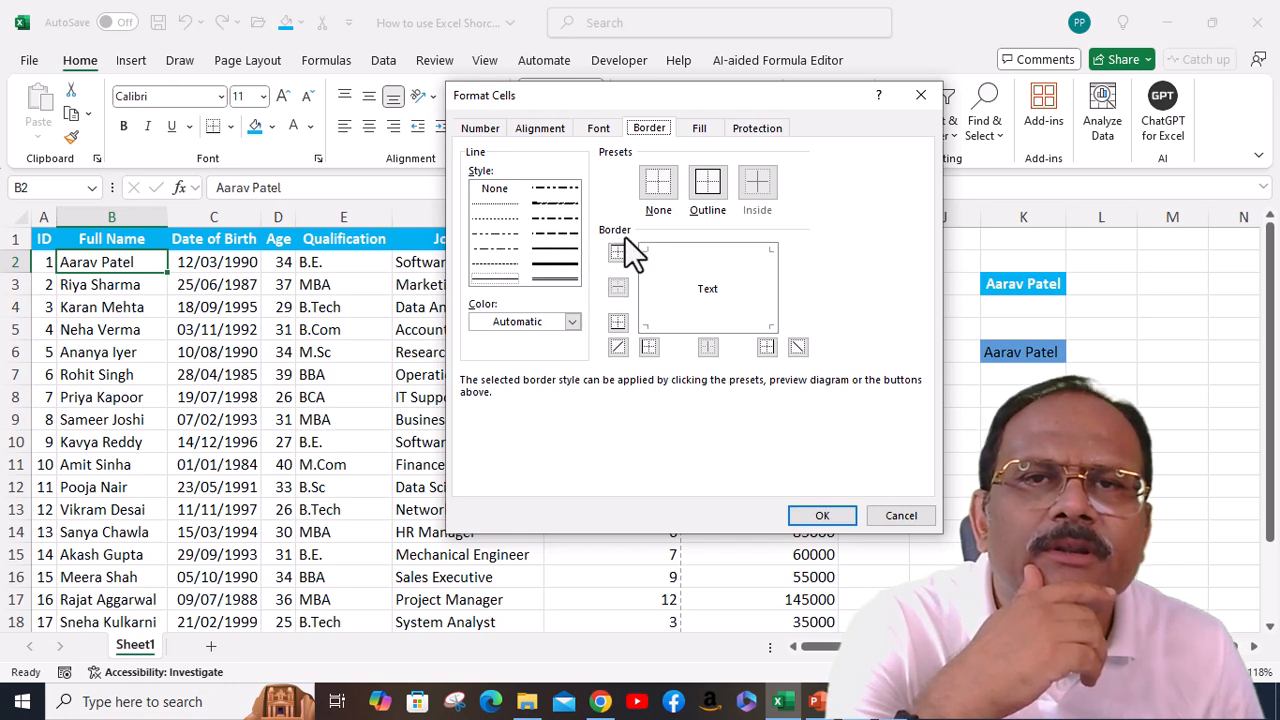
left_click(705, 129)
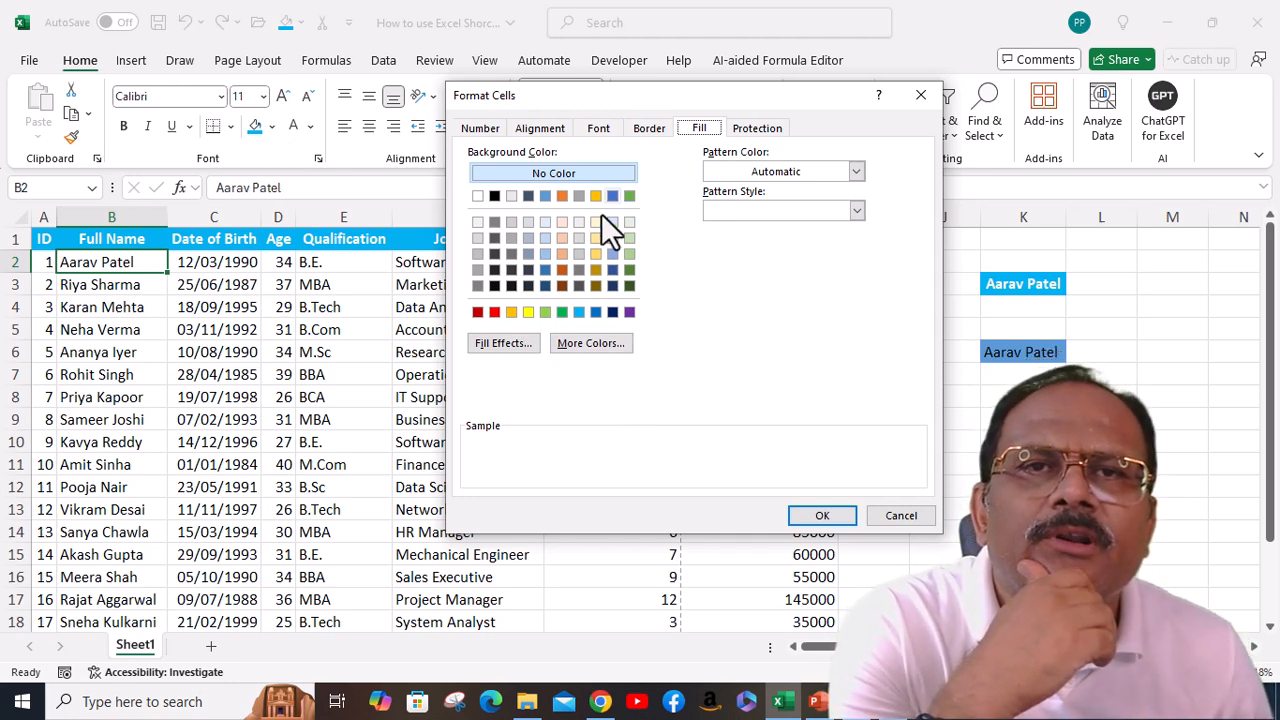
left_click(752, 128)
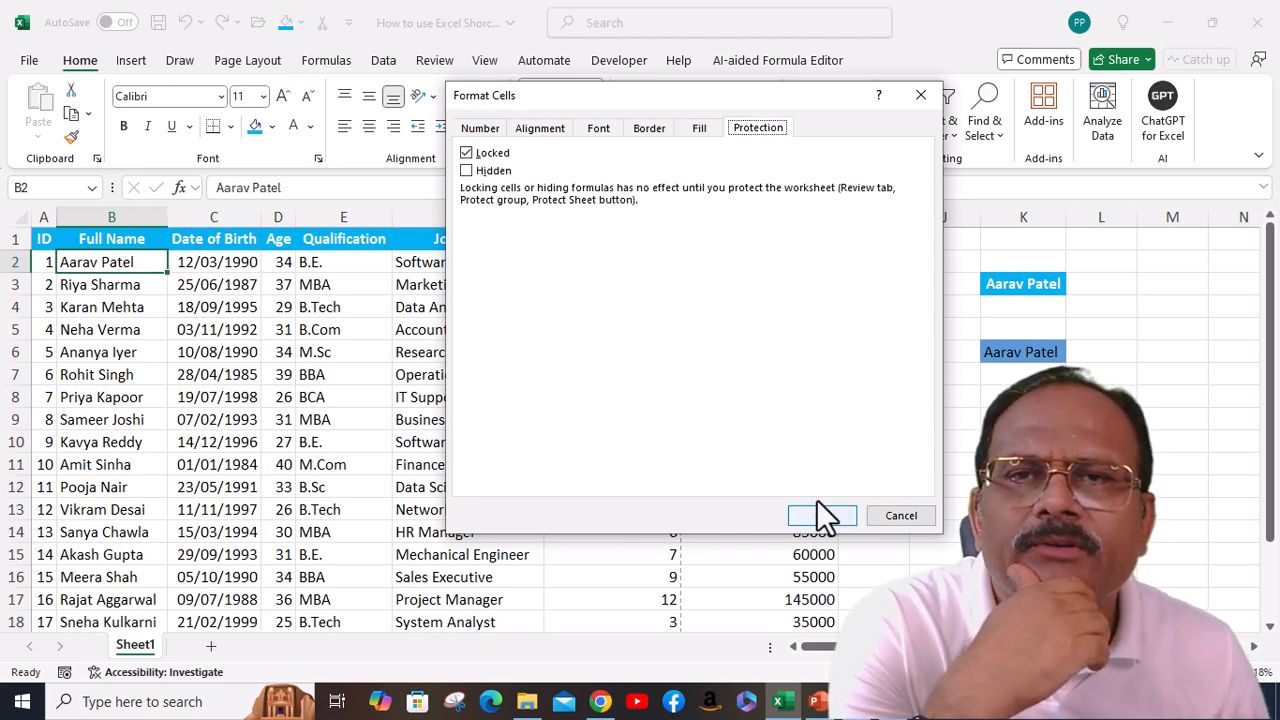
left_click(900, 516)
Open the detailed alignment settings and number format settings for cell B2 in turn, closing each without changes.
left_click(503, 158)
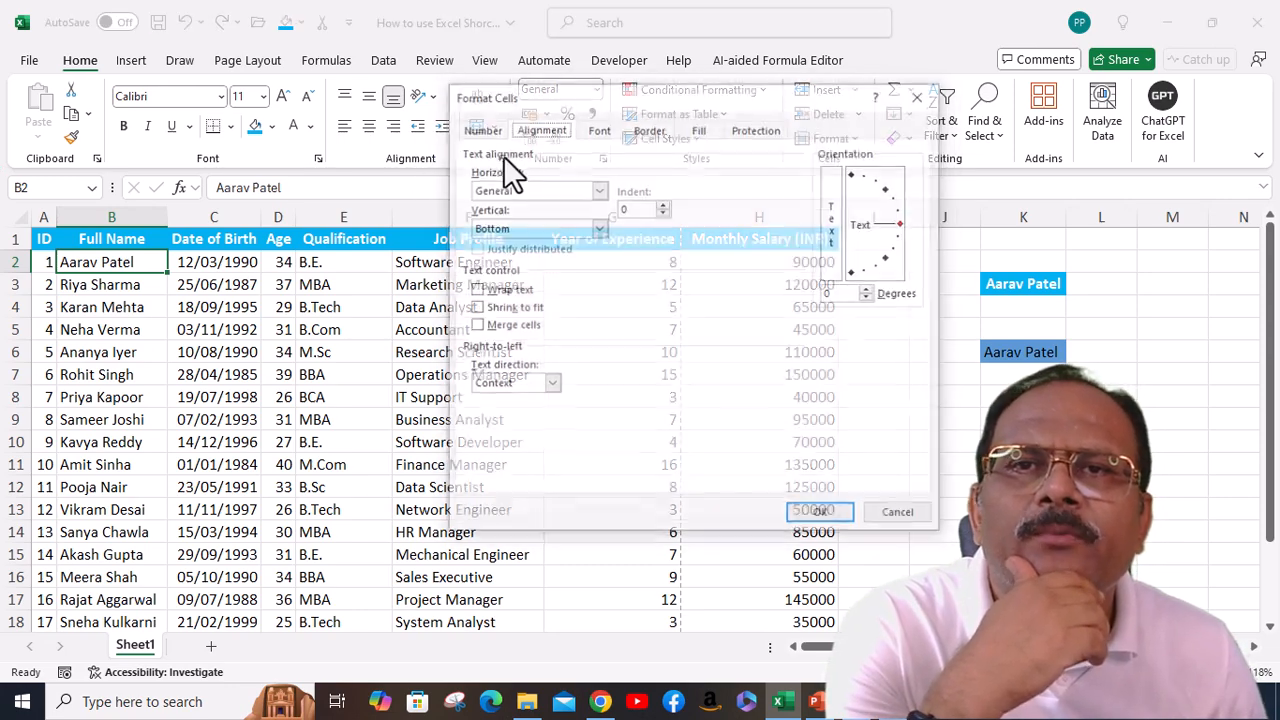
left_click_drag(694, 103, 416, 183)
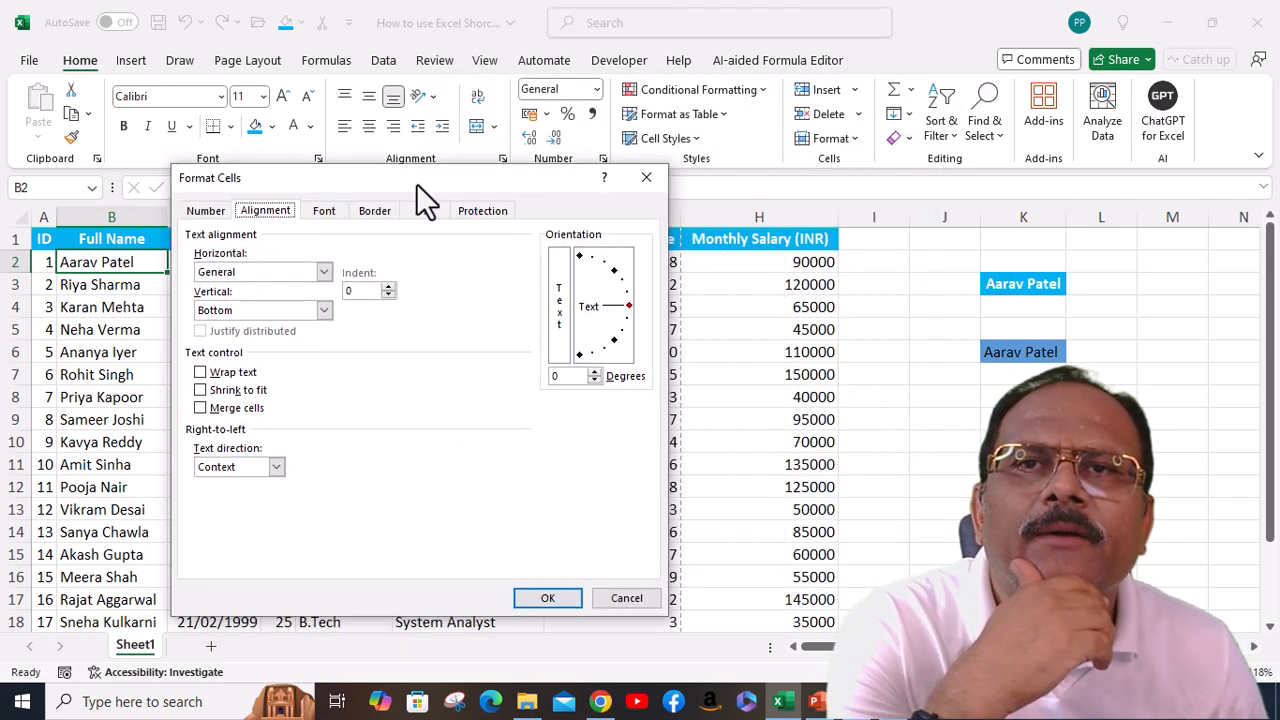
left_click(643, 174)
left_click(603, 160)
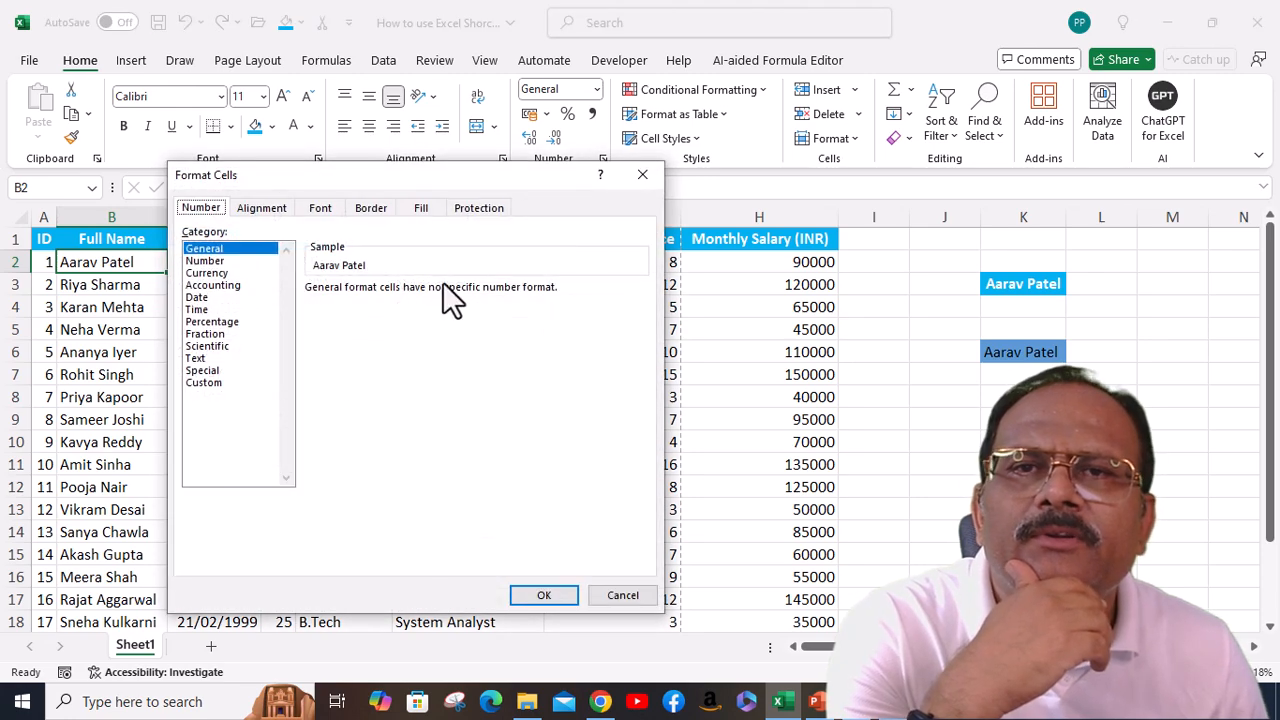
left_click(642, 175)
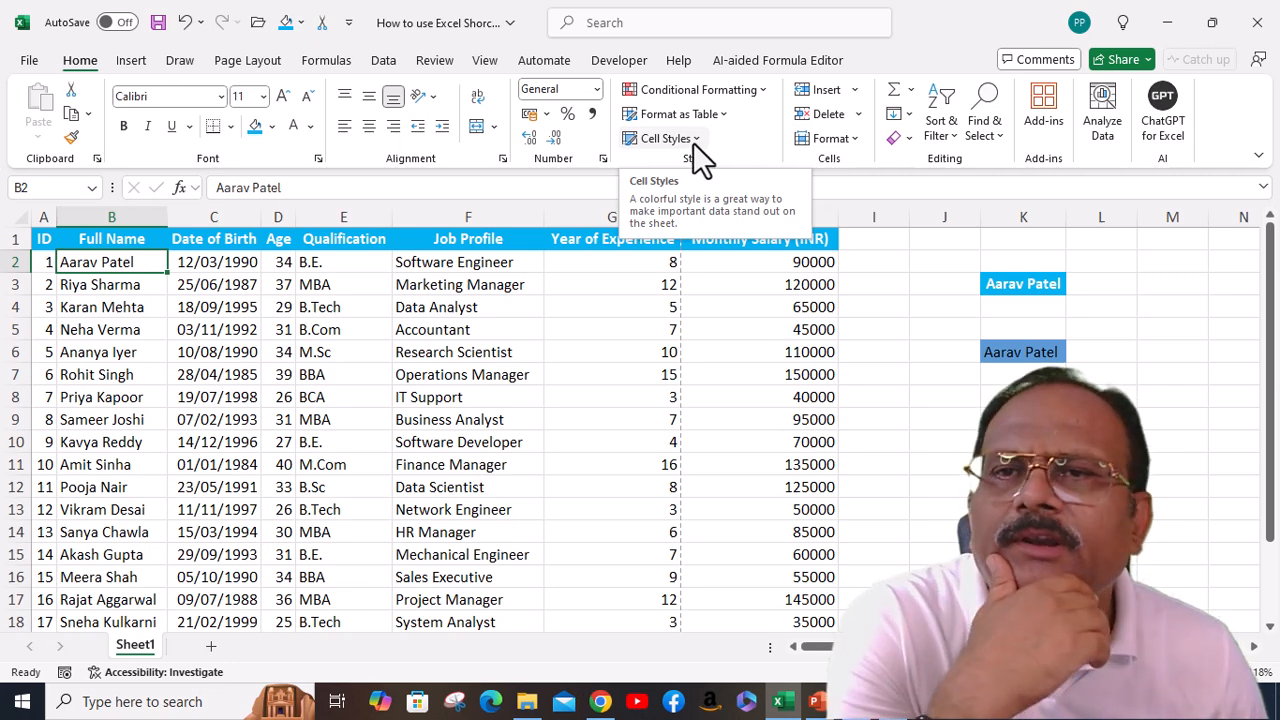
Remove the bold style and the fill color from the header cells A1:H1.
left_click(44, 239)
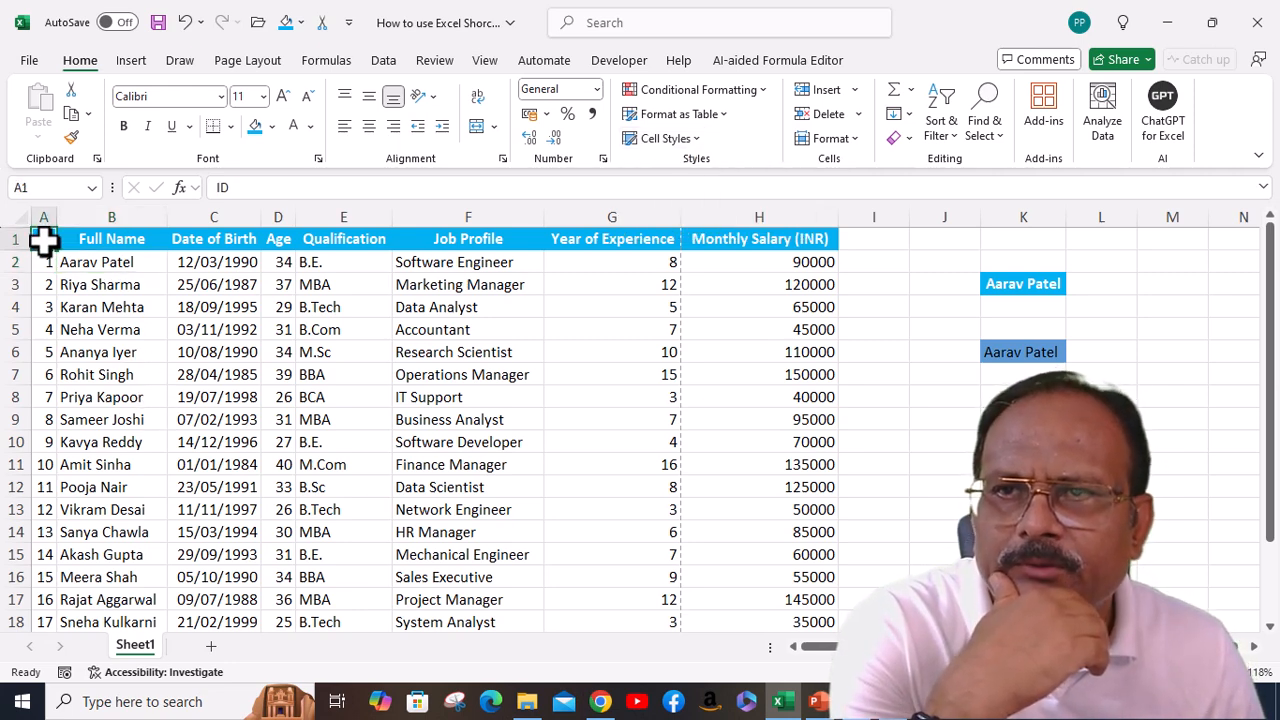
key("ctrl+shift+Right")
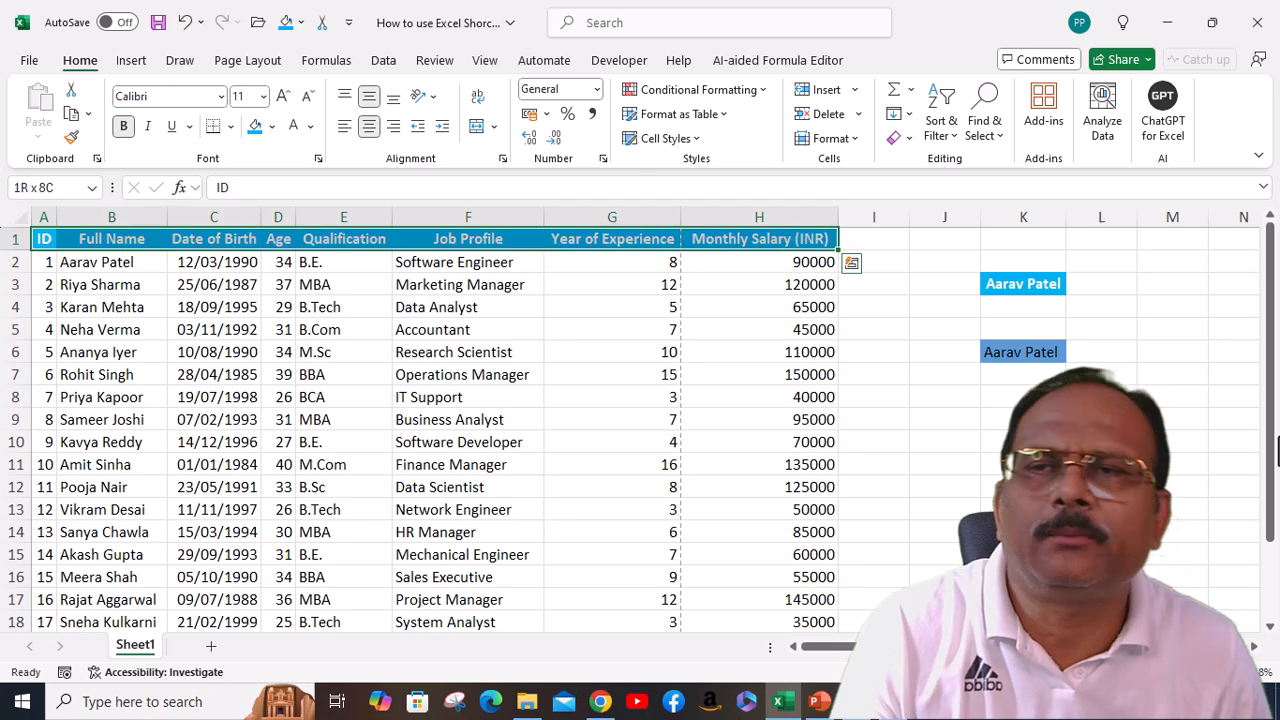
left_click(126, 128)
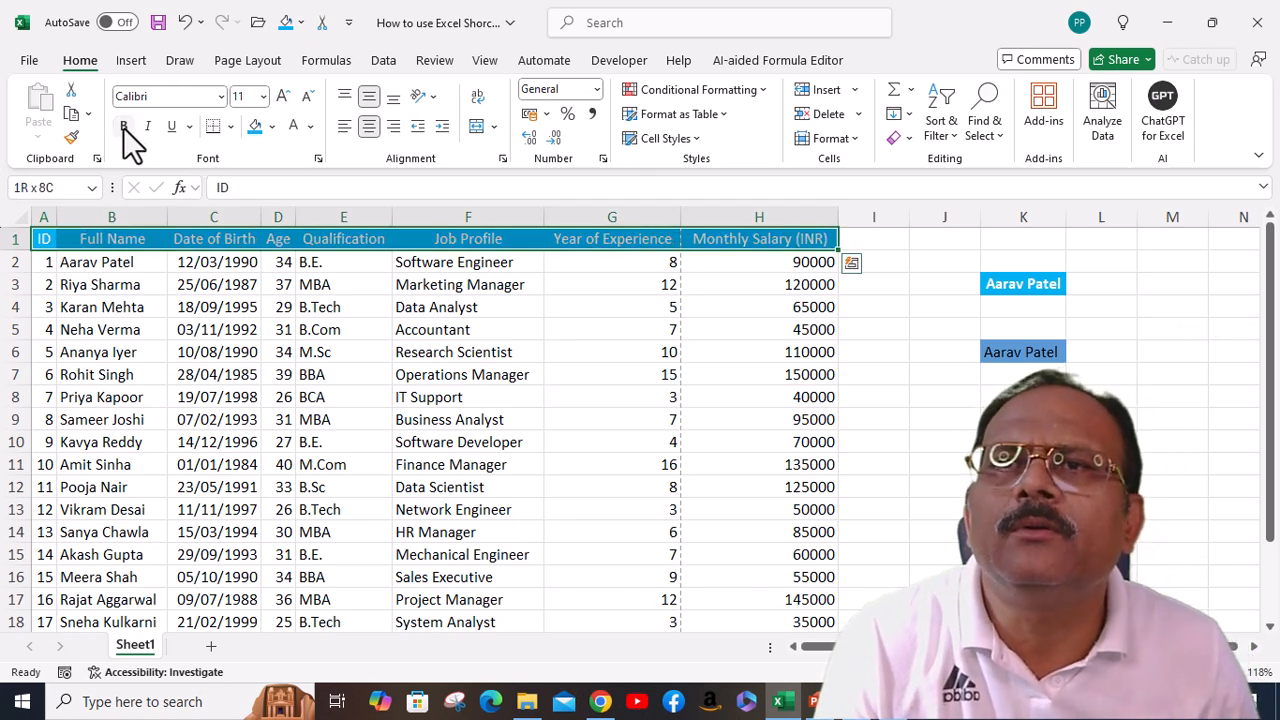
left_click(271, 127)
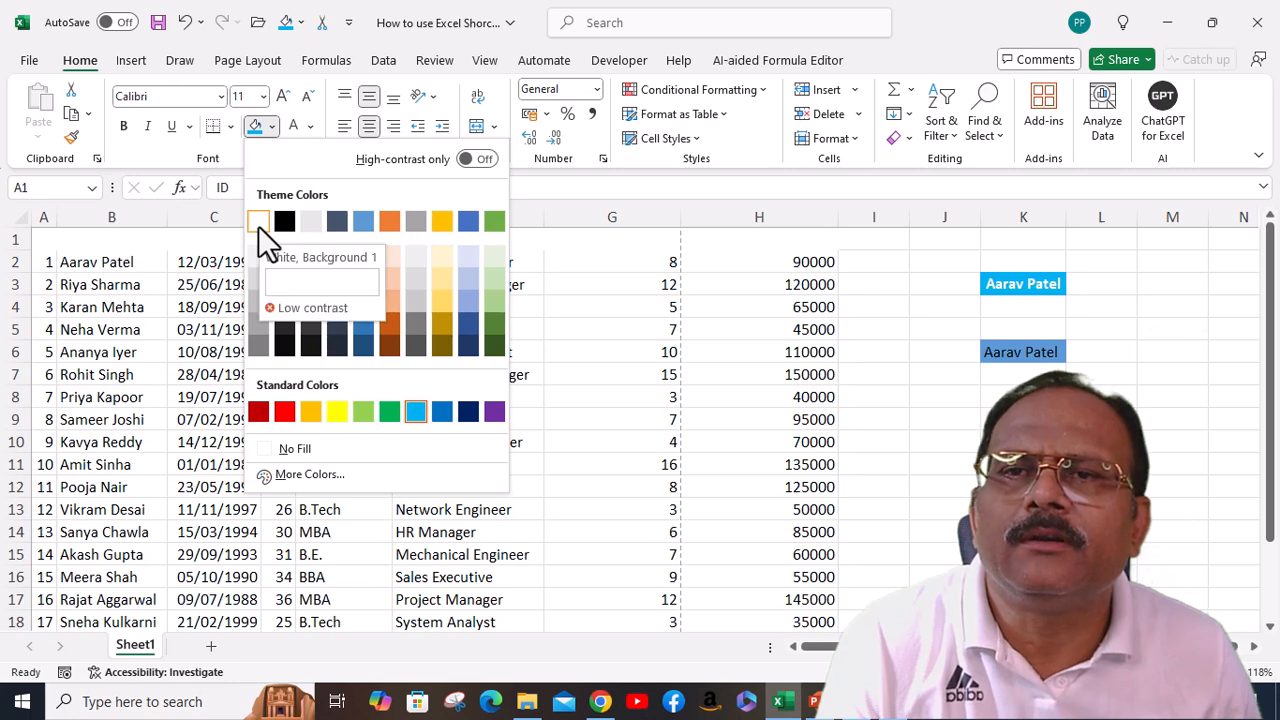
left_click(280, 449)
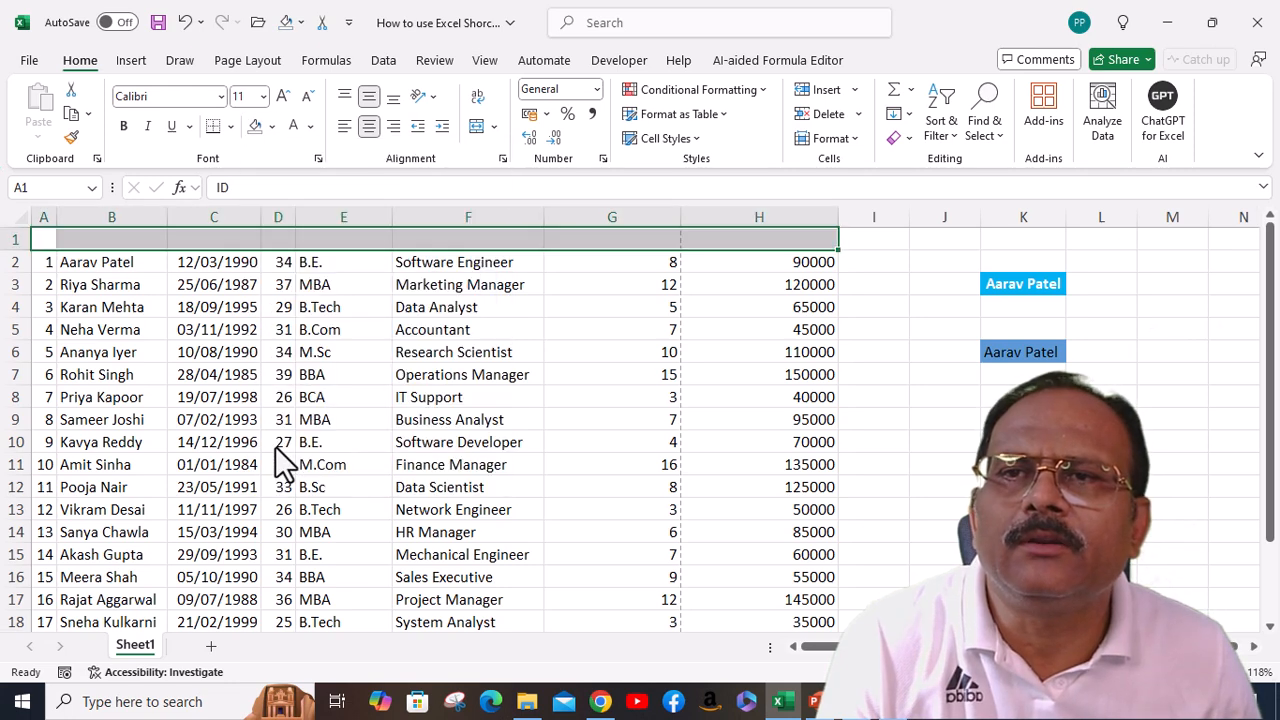
Set the font color of the header text in A1:H1 to black.
left_click(310, 126)
left_click(299, 191)
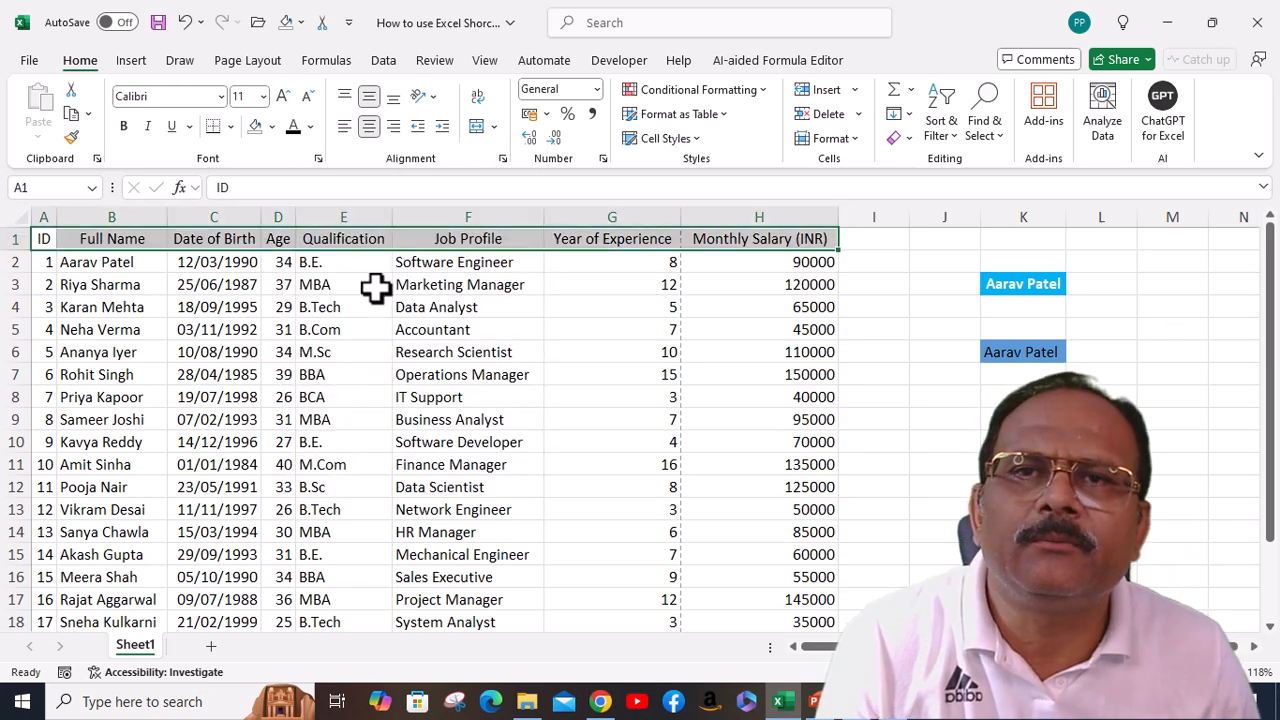
left_click(410, 306)
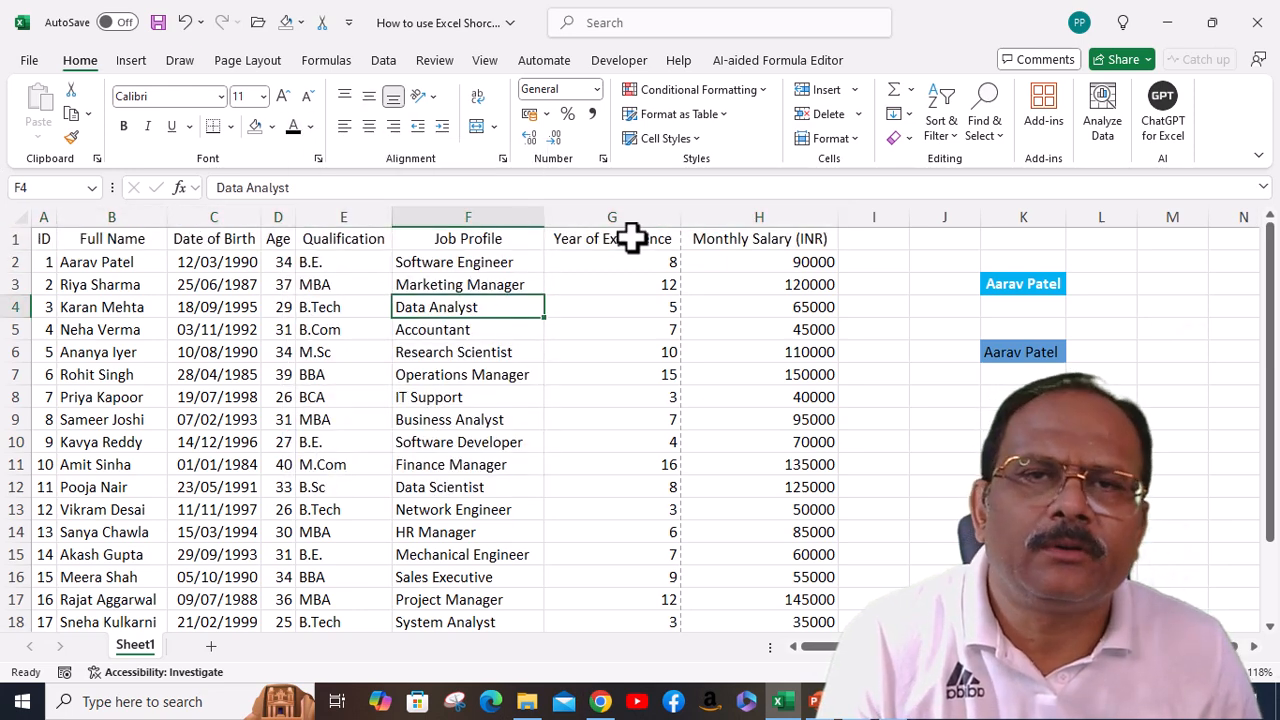
Apply the Accent1 cell style to the header cells A1:H1 and make their text bold.
left_click(38, 241)
key("ctrl+shift+Right")
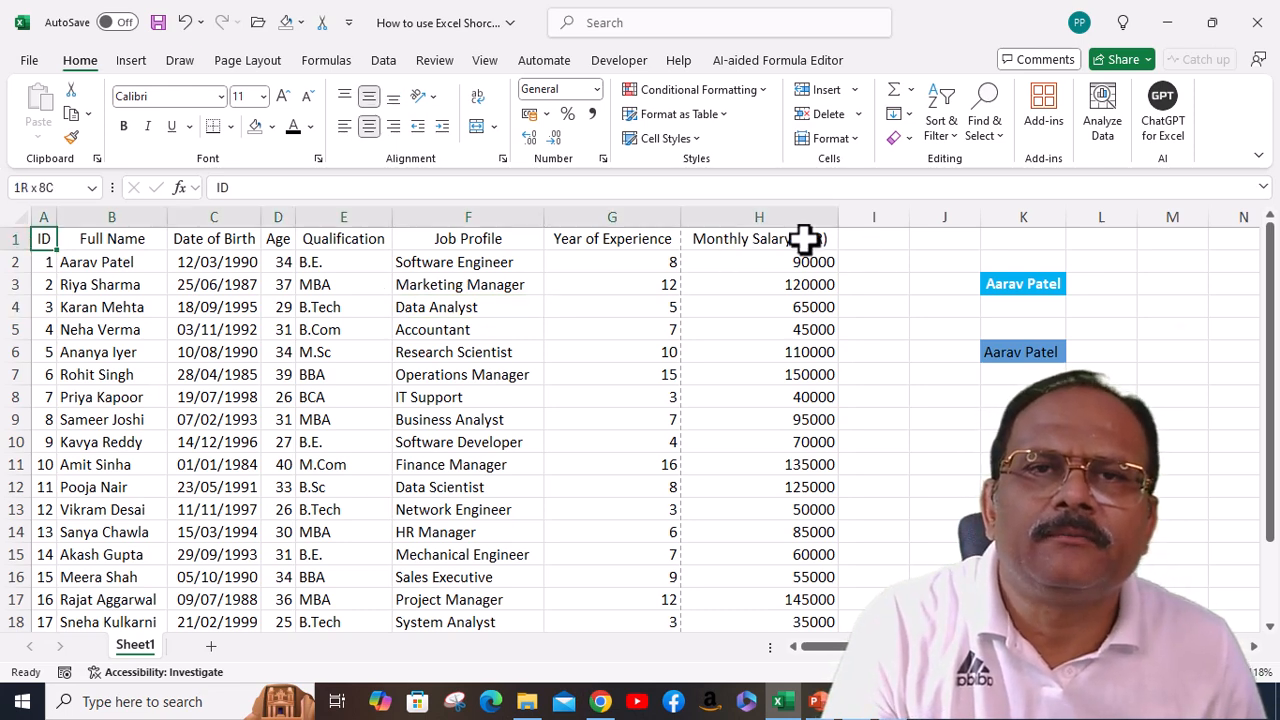
left_click(694, 139)
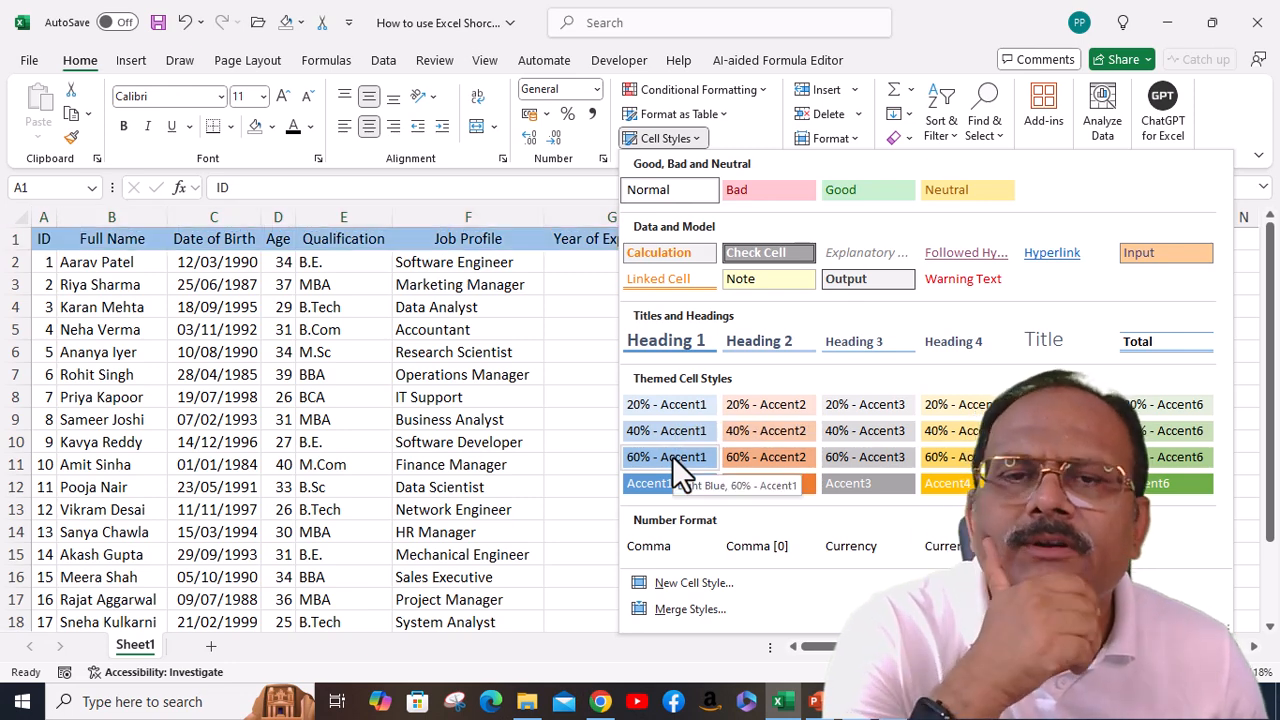
left_click(660, 484)
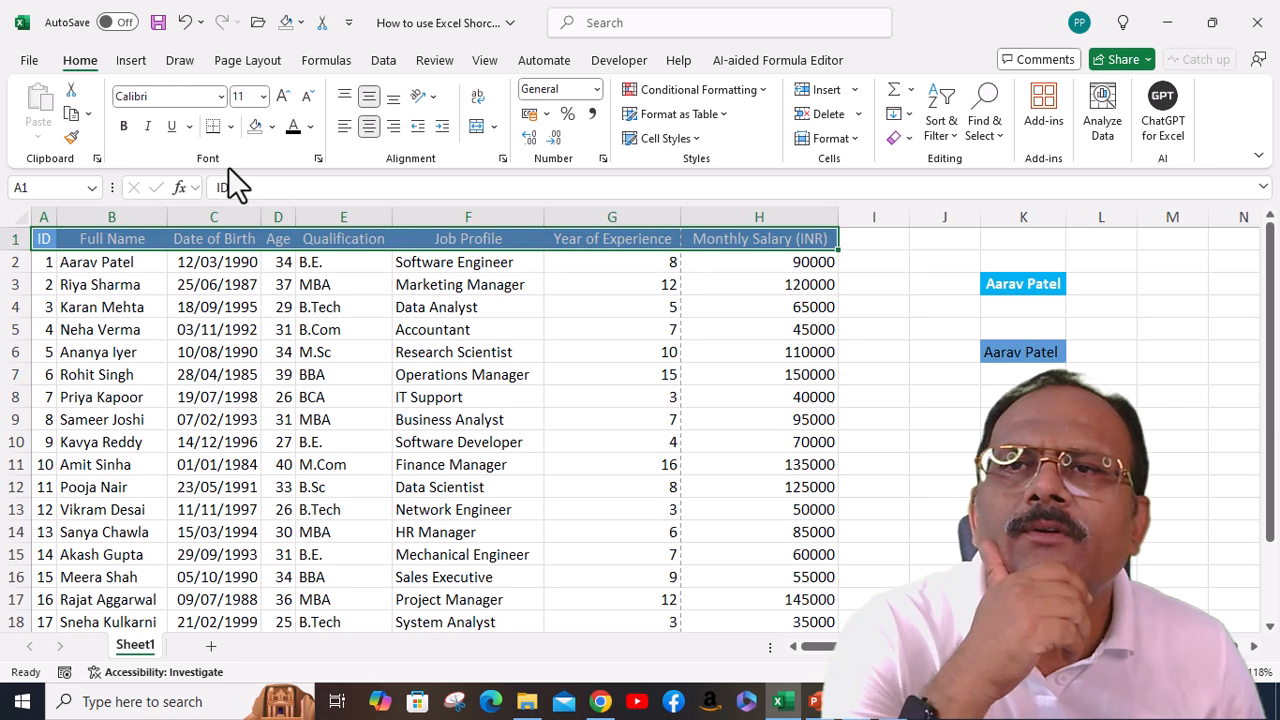
Apply the 40% - Accent4 cell style to the age value in cell D5.
left_click(278, 329)
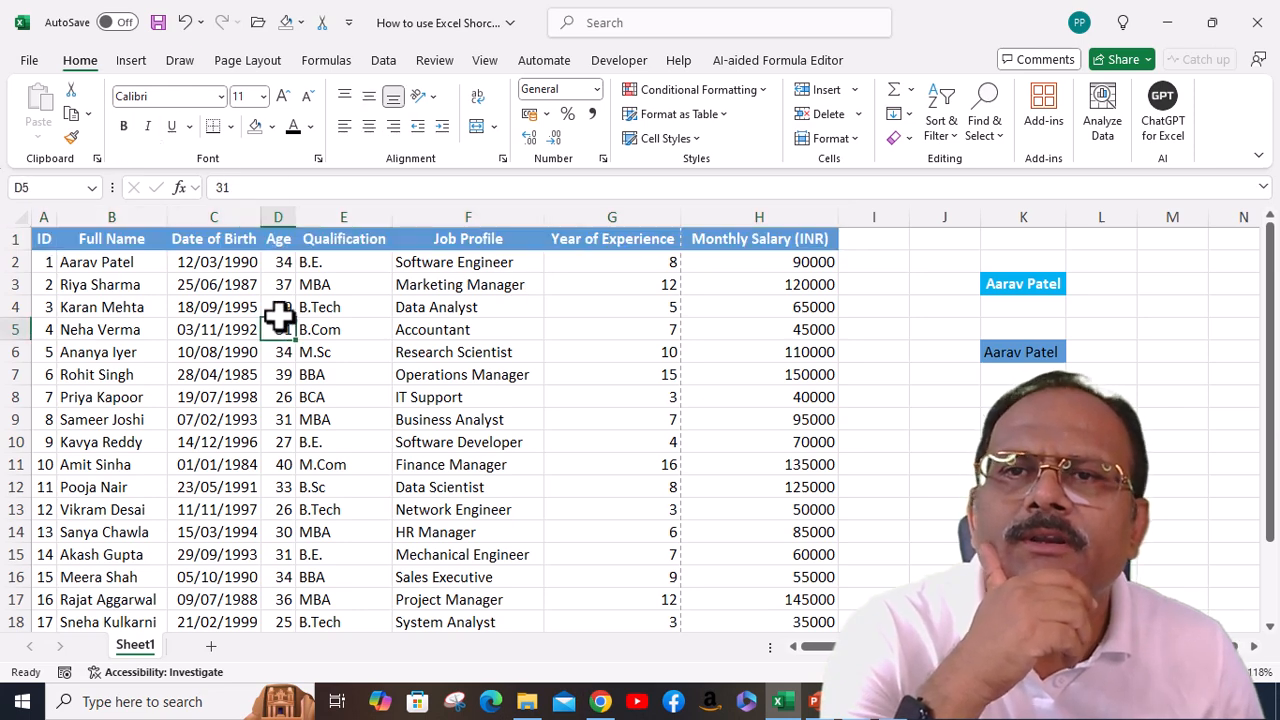
left_click(690, 140)
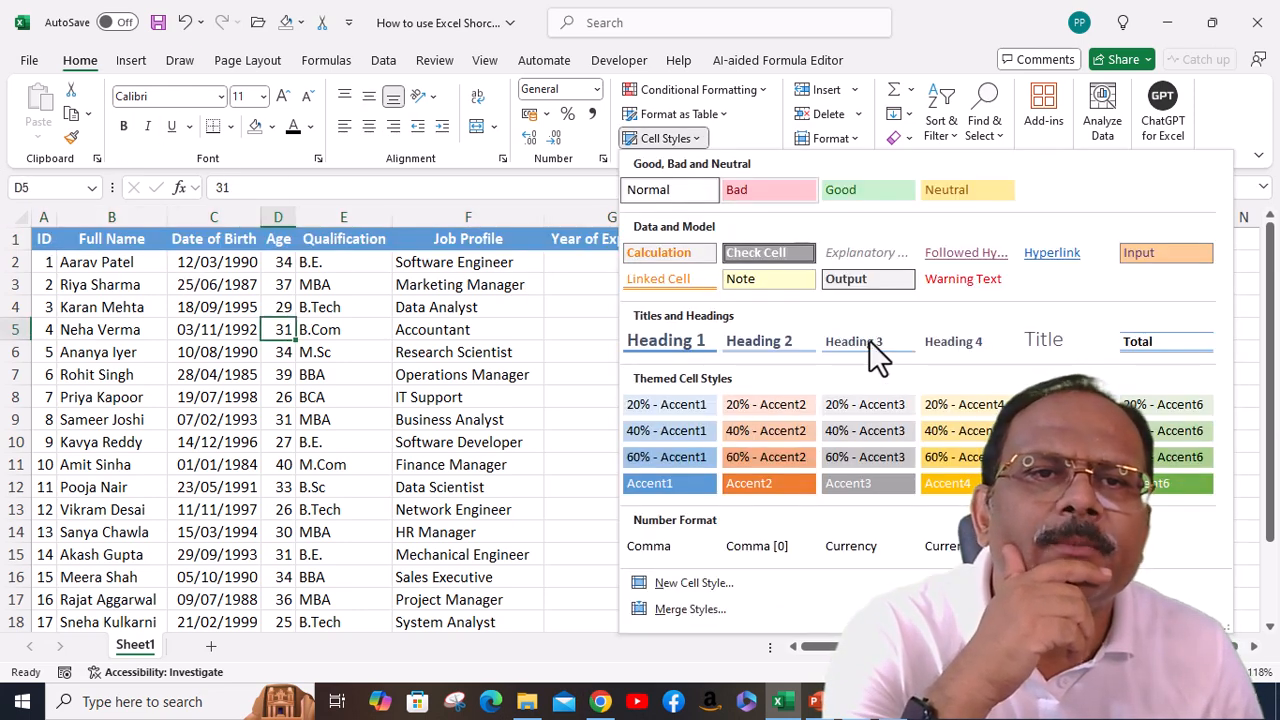
left_click(978, 440)
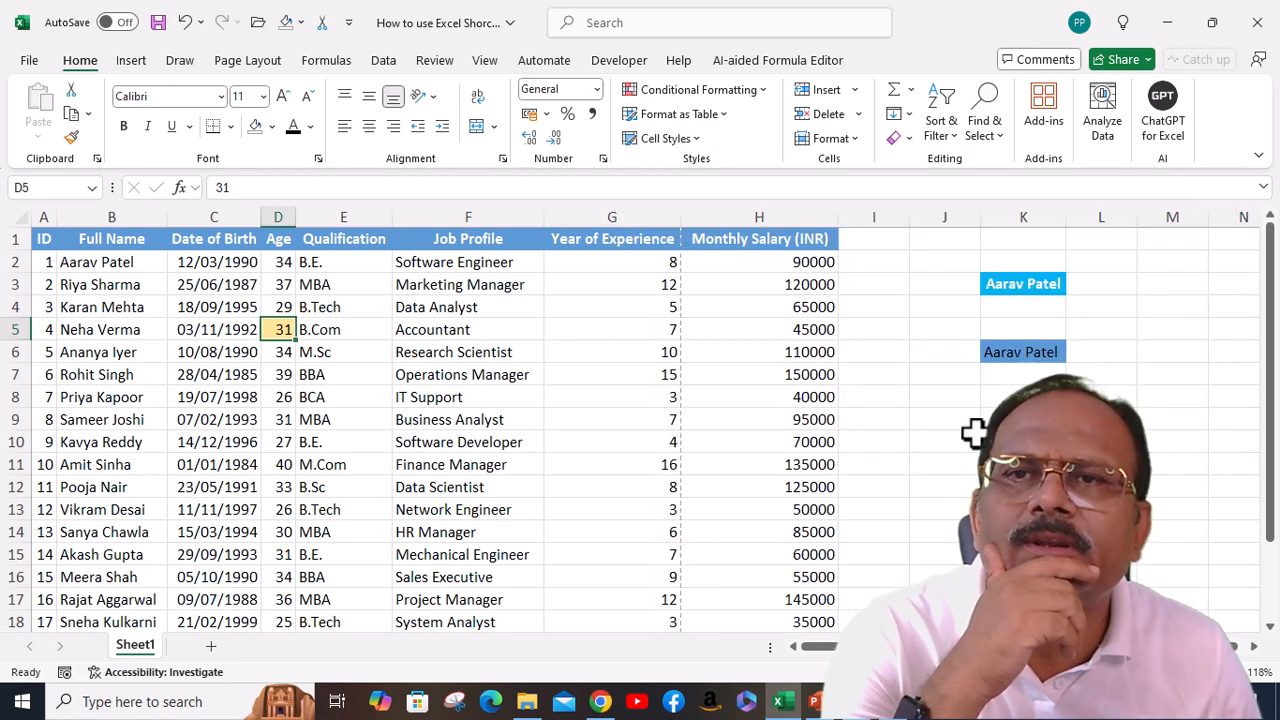
Apply the 60% - Accent4 cell style to the header cells A1:H1.
left_click(45, 239)
left_click(820, 244, "shift")
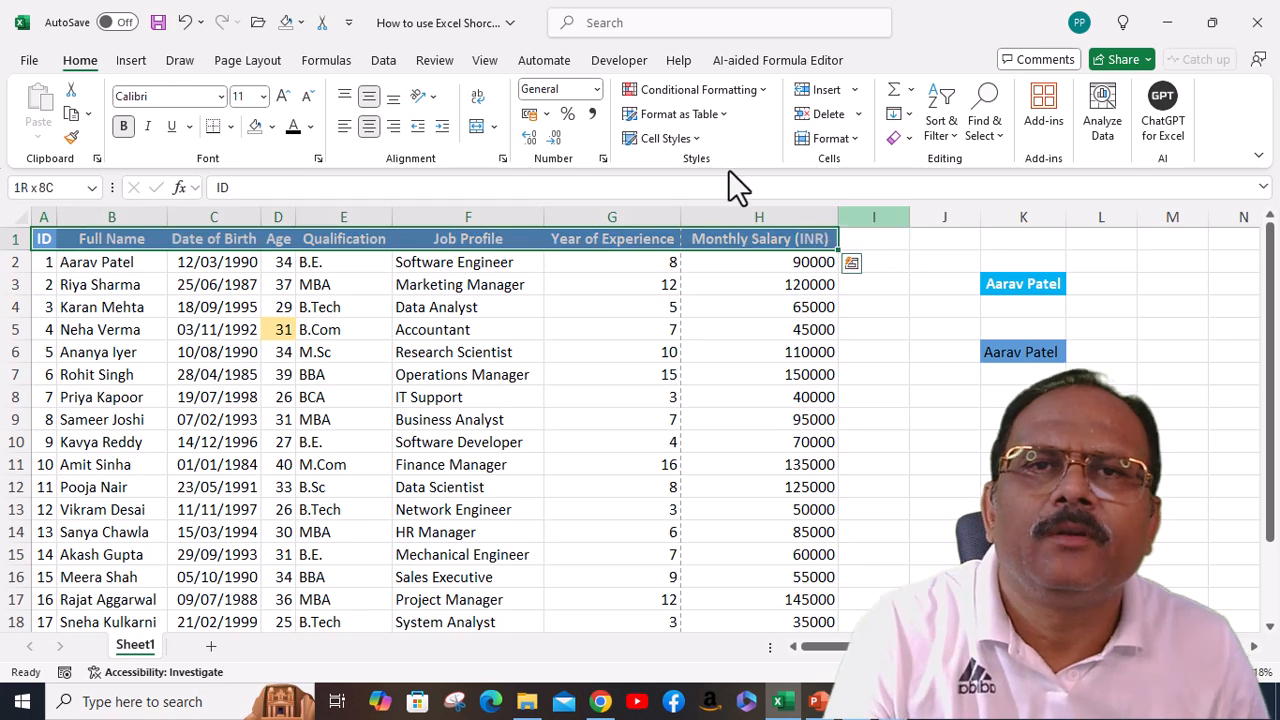
left_click(697, 138)
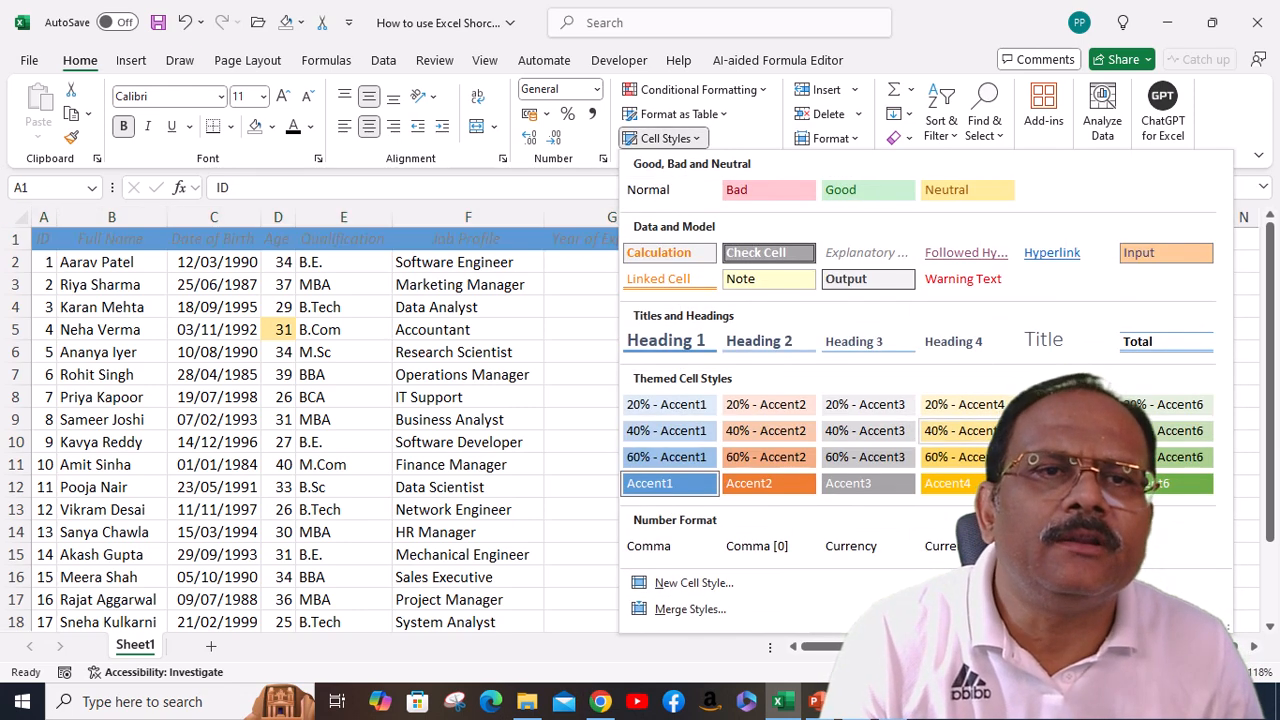
left_click(963, 453)
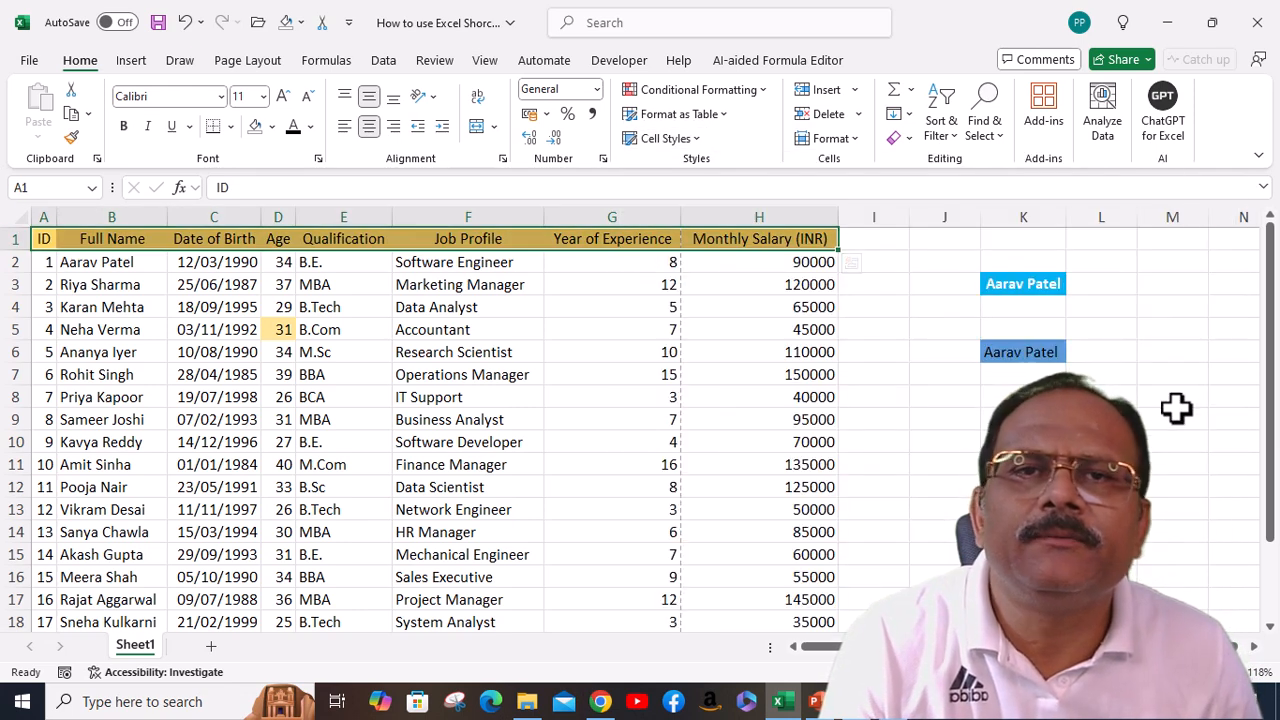
View the available cell styles and close the gallery without applying one.
left_click(698, 134)
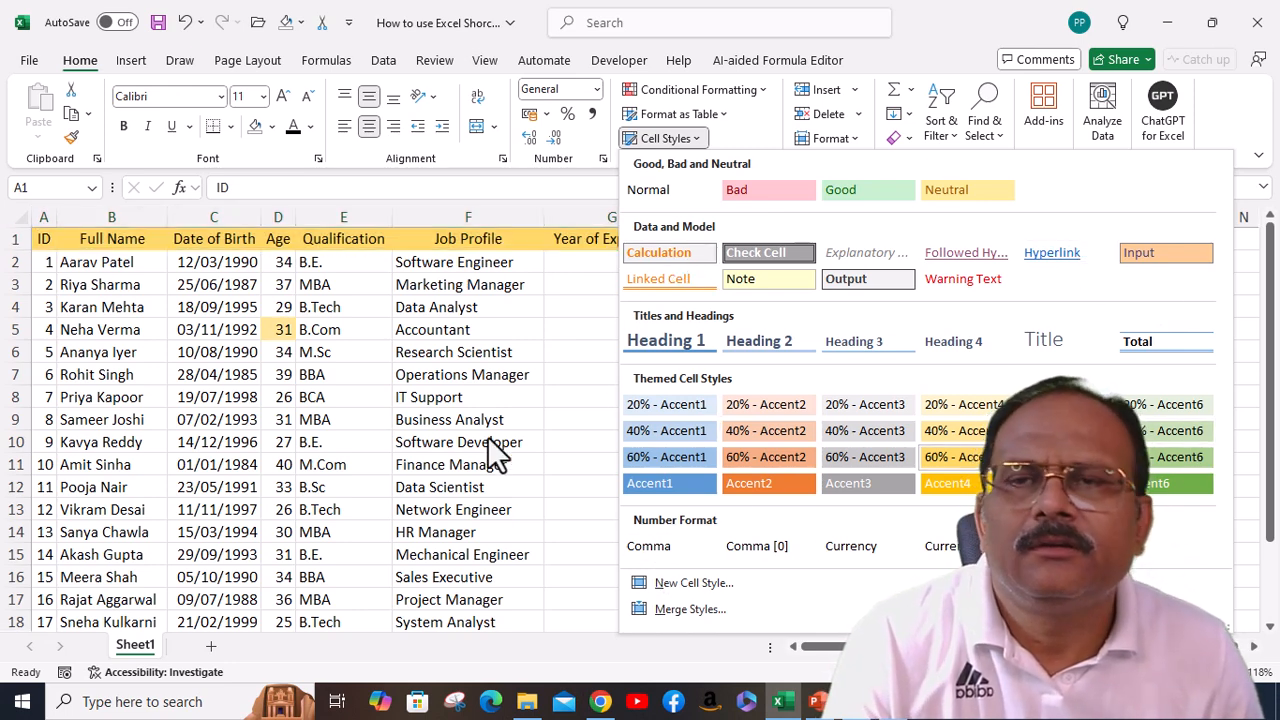
left_click(437, 298)
left_click(437, 298)
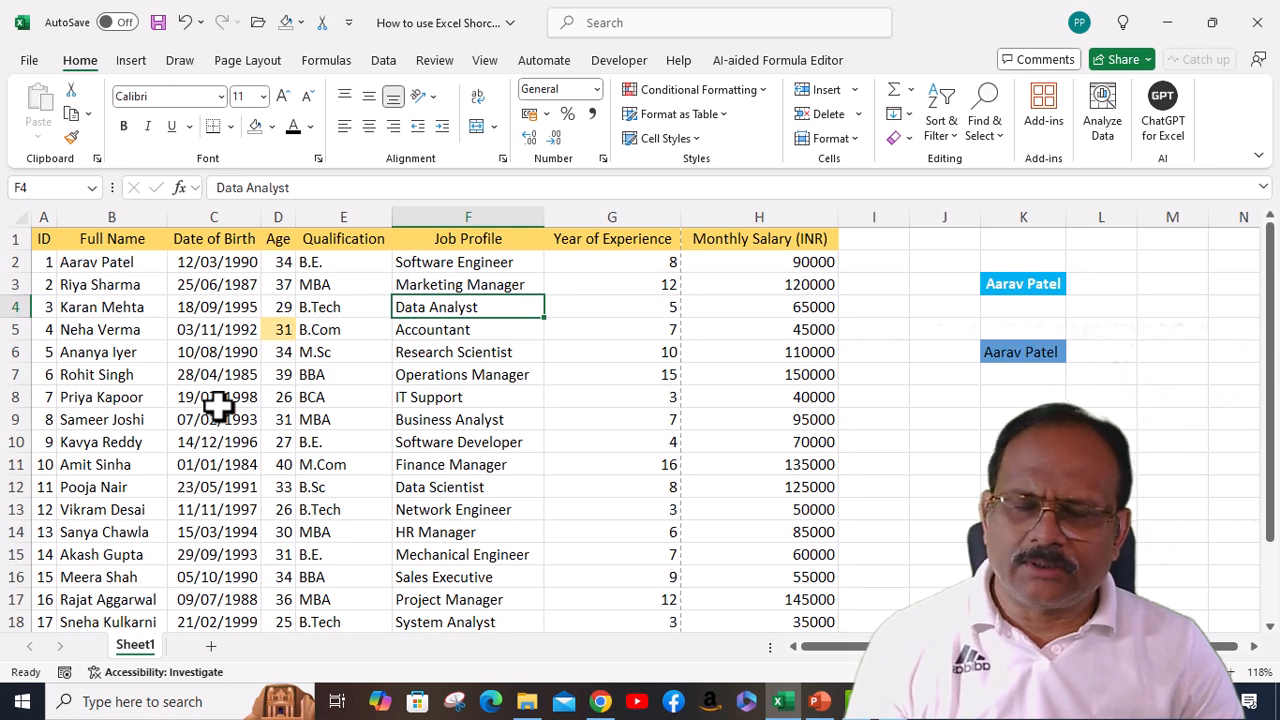
Display the ribbon's key tips, including those for the Home commands, and dismiss them.
left_click(121, 377)
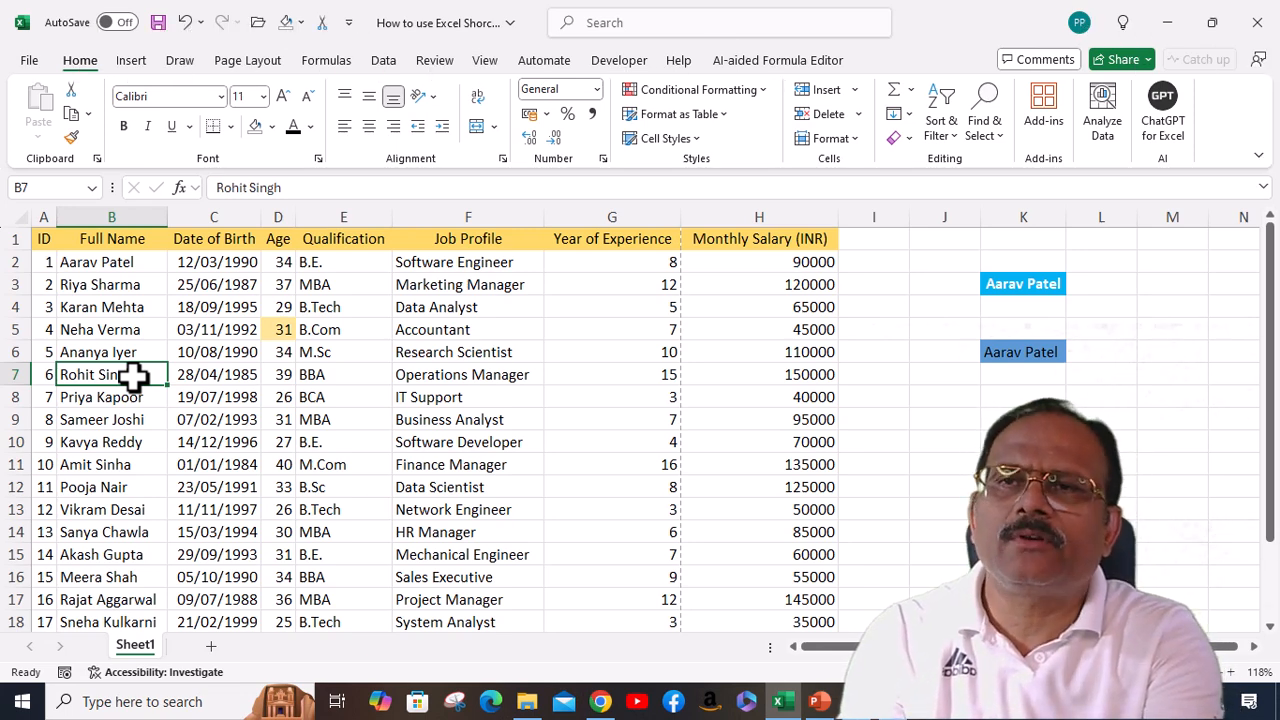
key("alt")
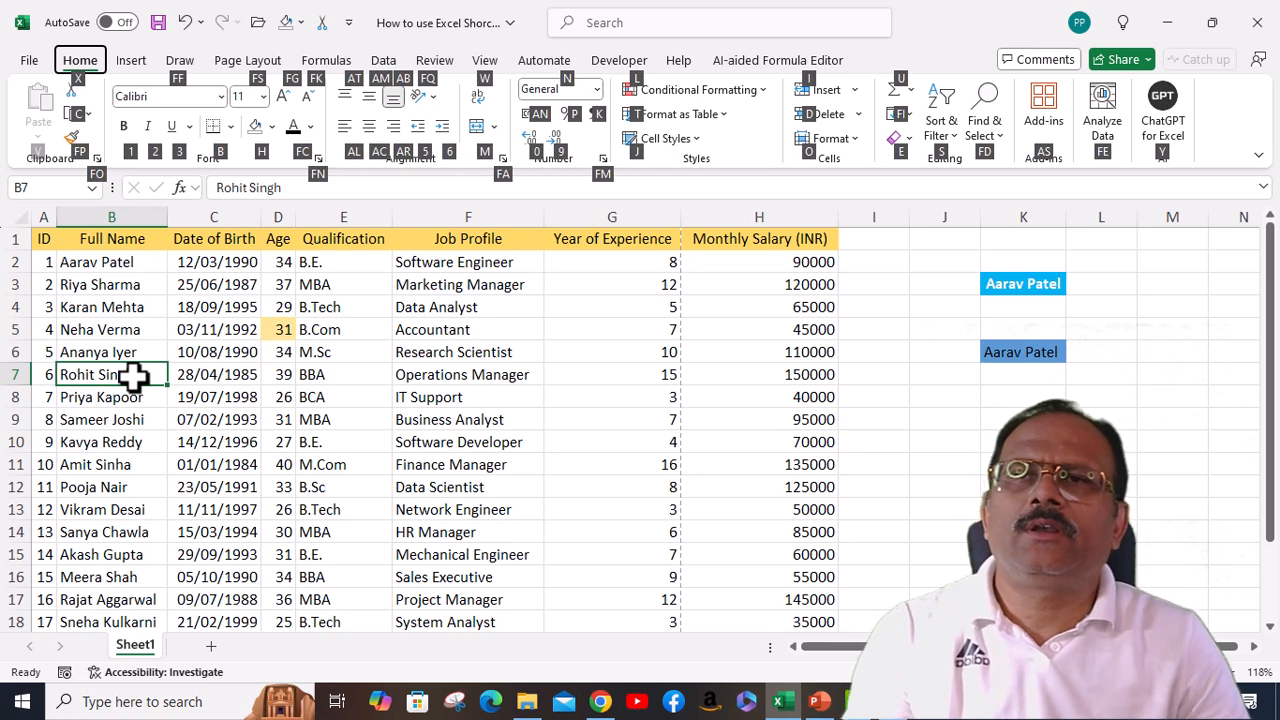
left_click(240, 302)
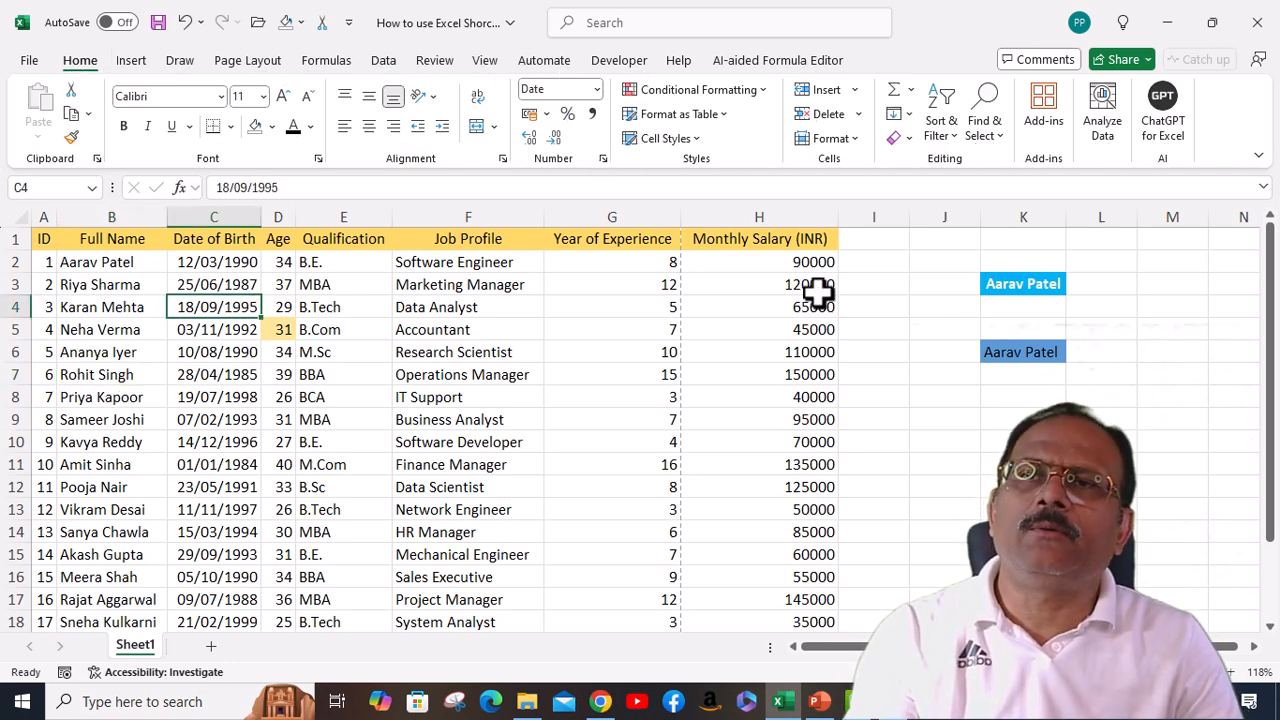
key("alt")
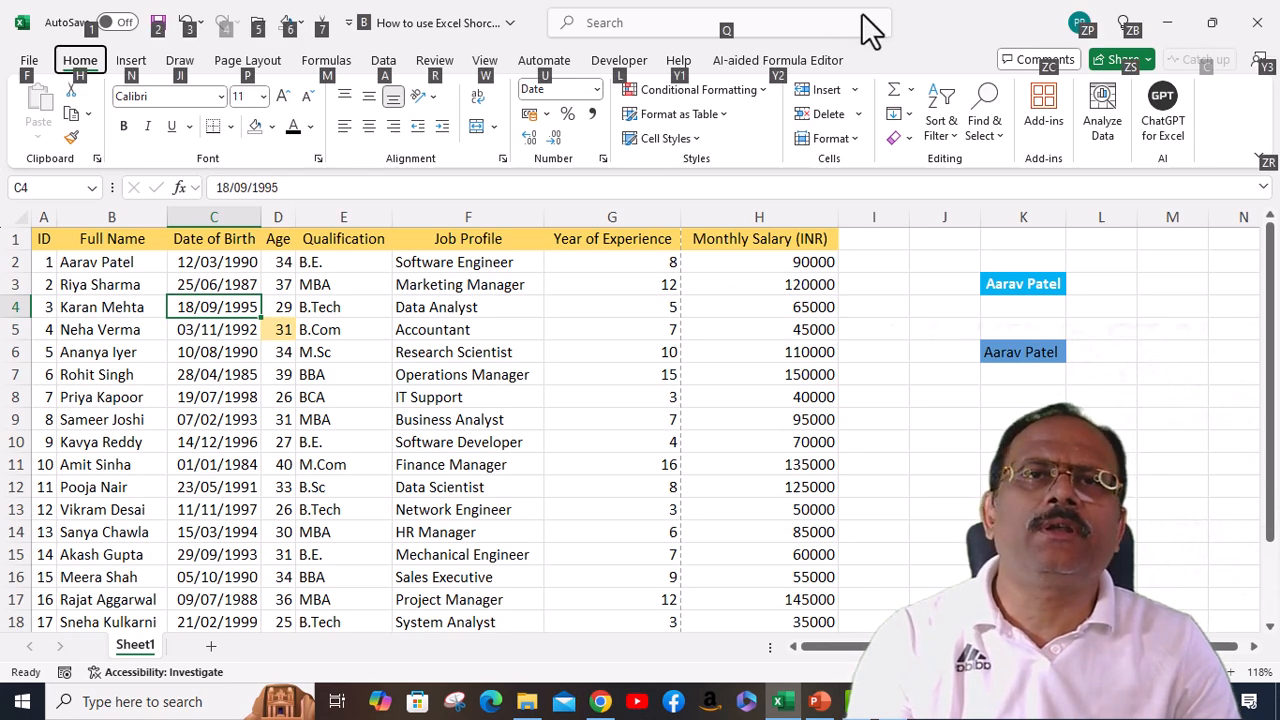
key("Escape")
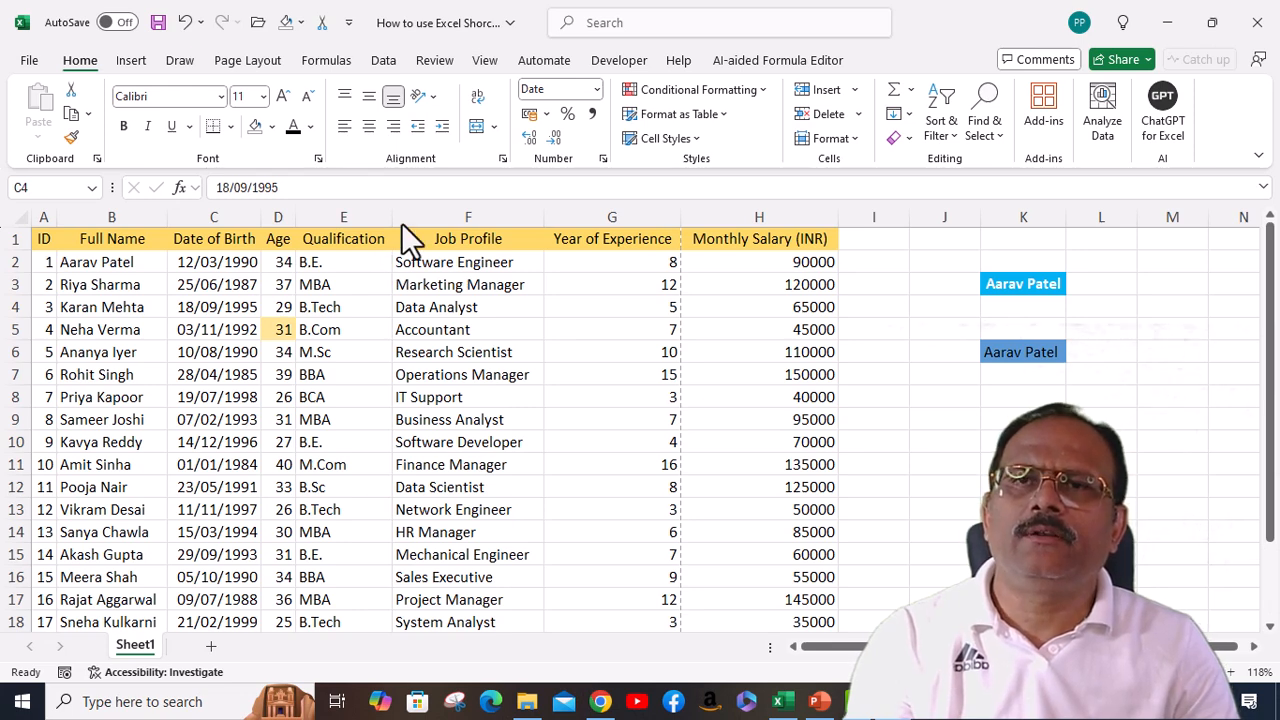
With cell E5 selected, display the key tips for the Insert commands and back out to the top-level key tips.
left_click(318, 331)
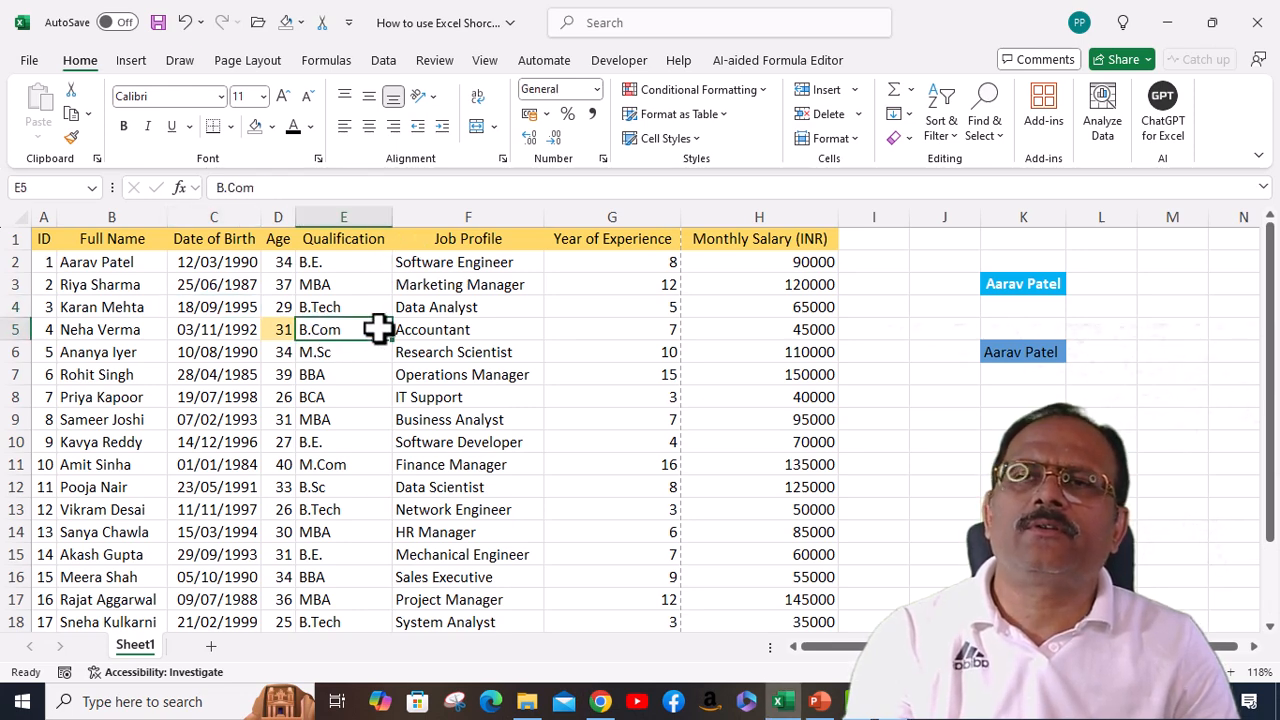
key("alt")
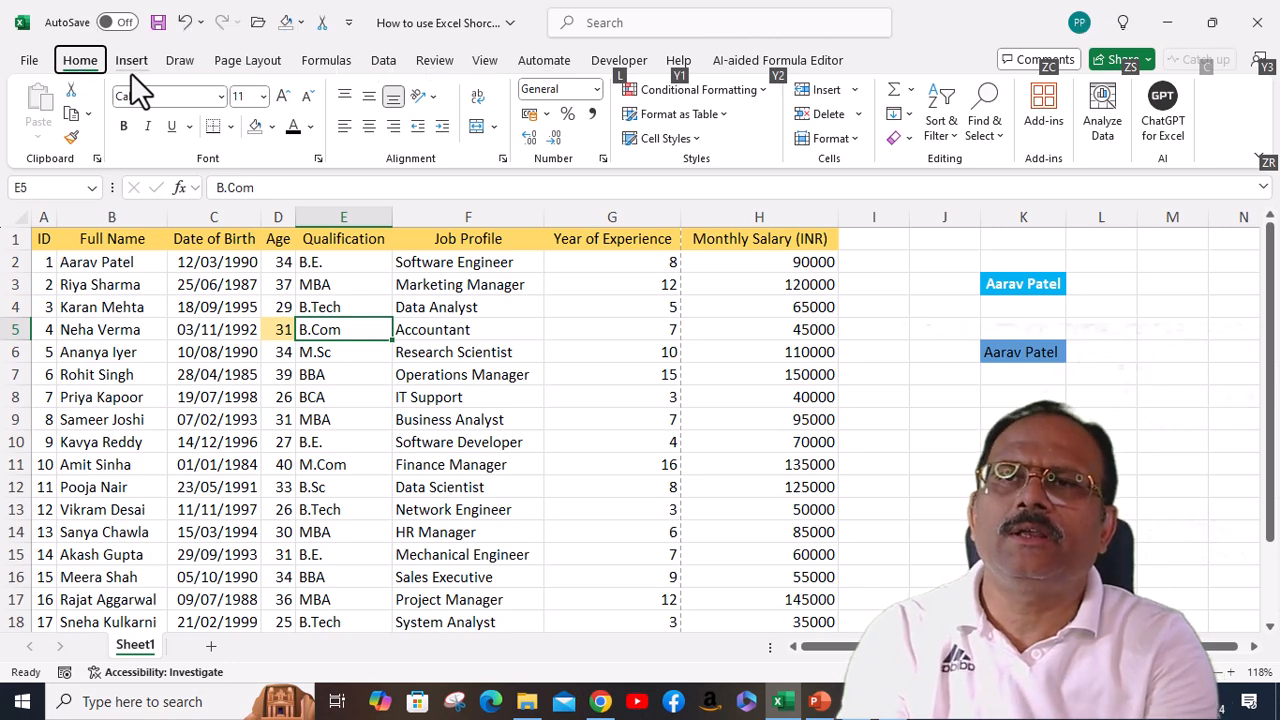
key("n")
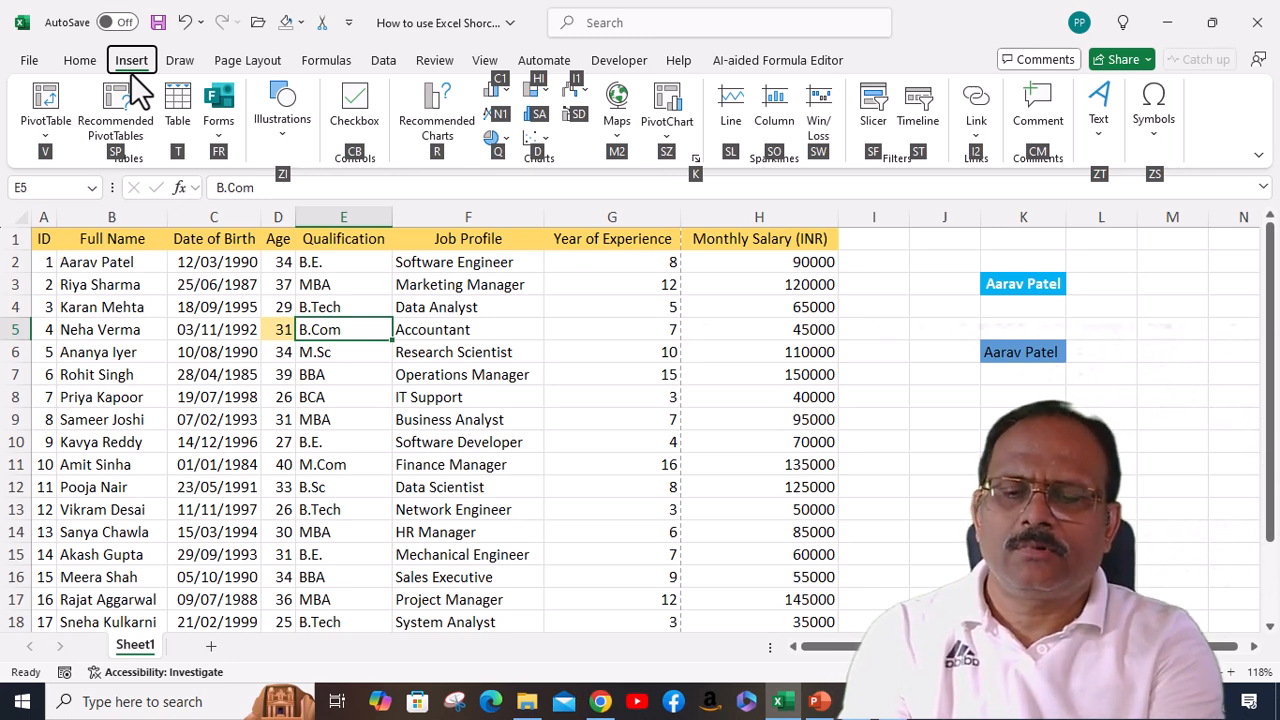
key("h")
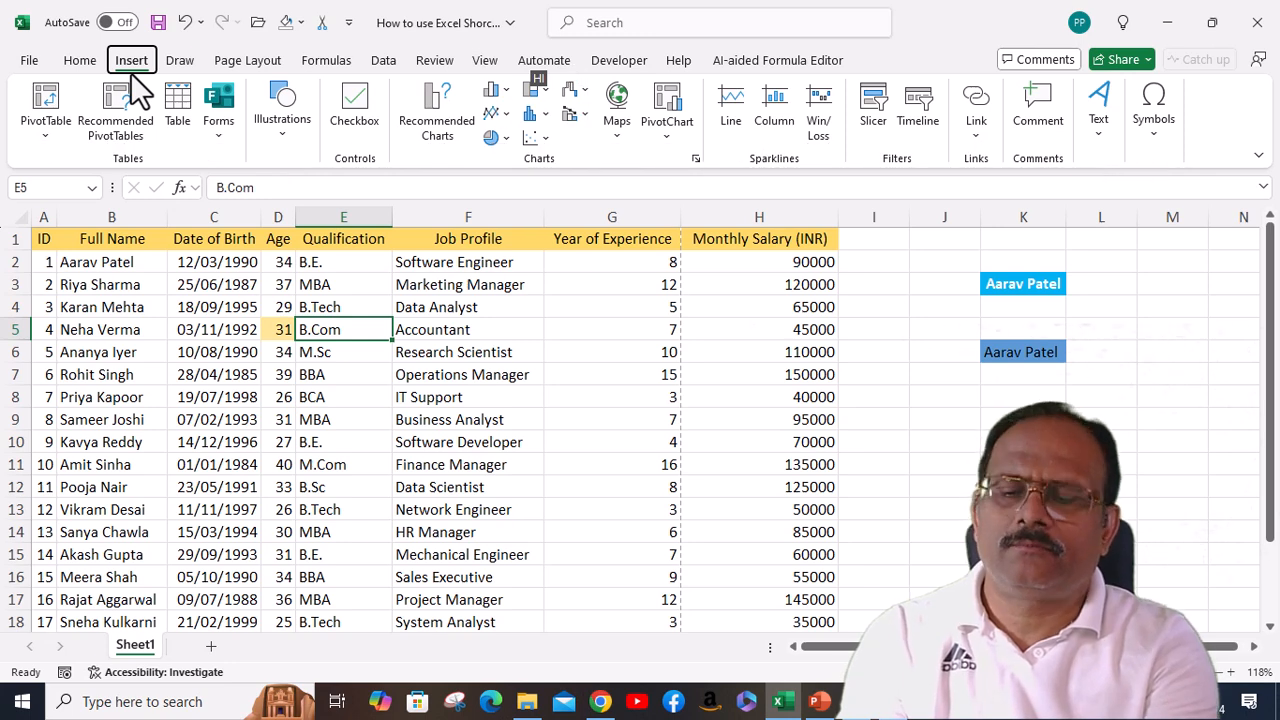
key("Escape")
key("Escape")
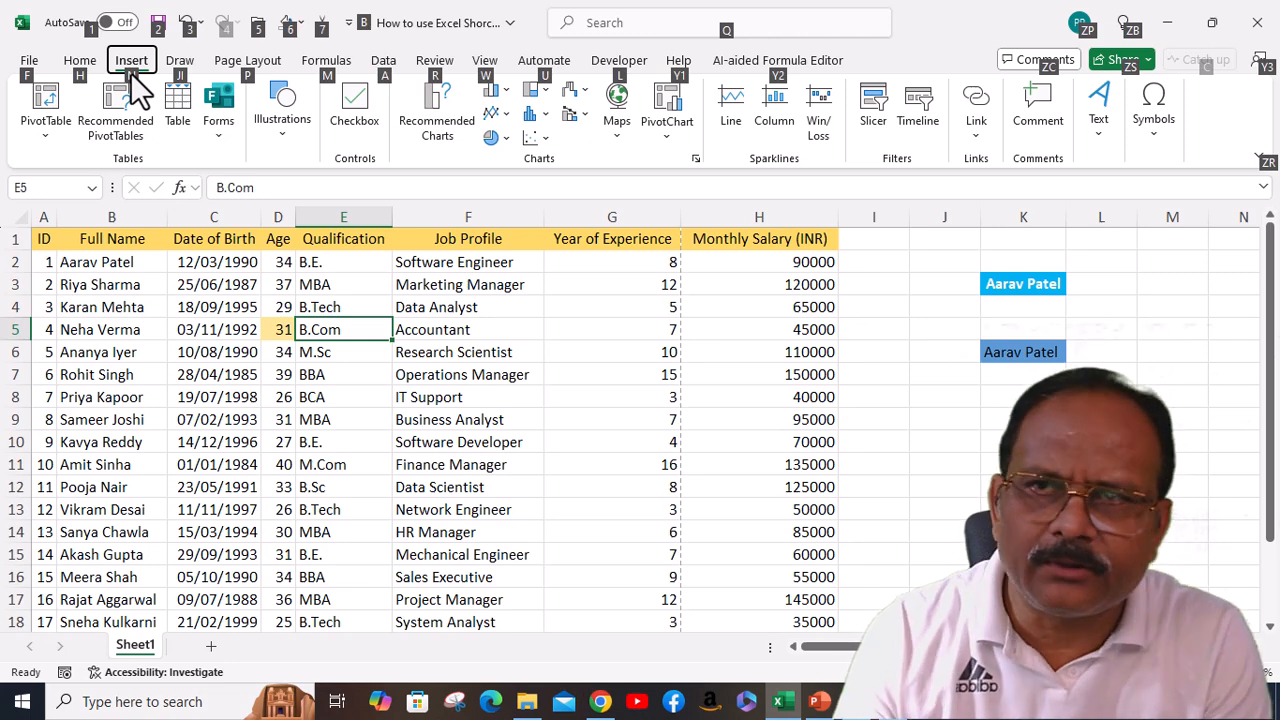
Set the font of the B.Com qualification in cell E5 to ADLaM Display.
key("h")
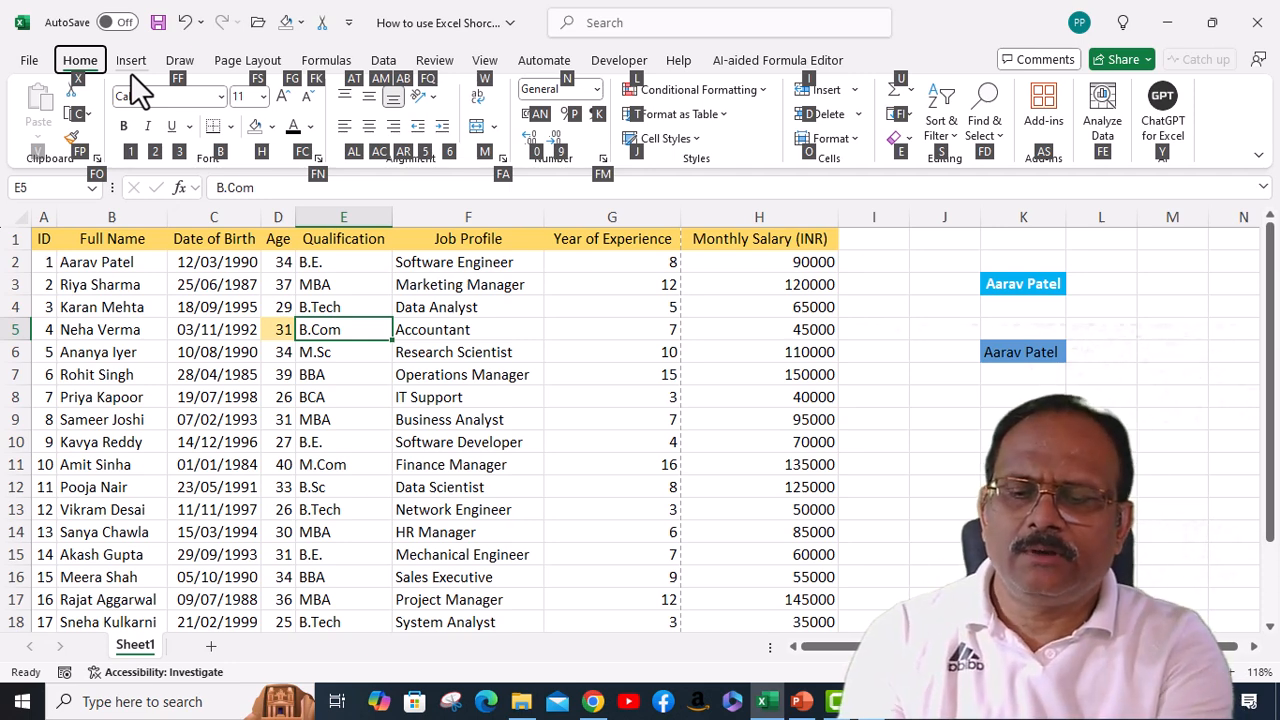
key("f")
key("f")
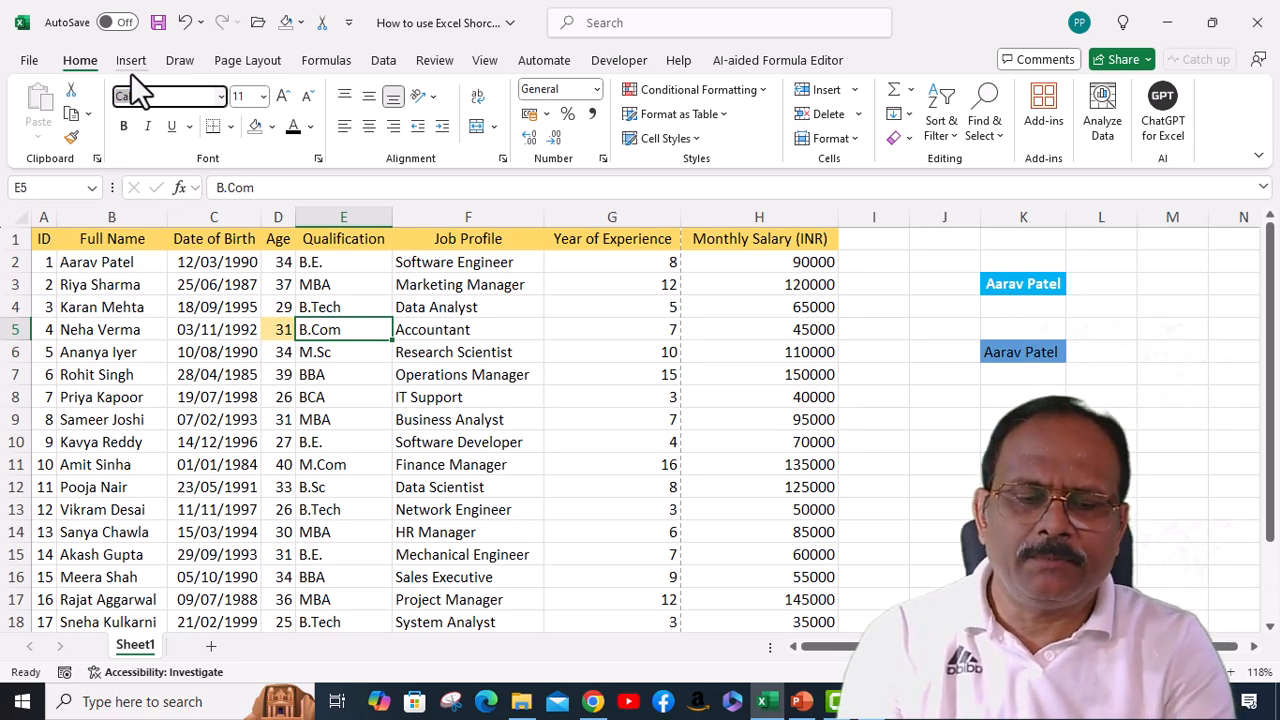
key("alt+Down")
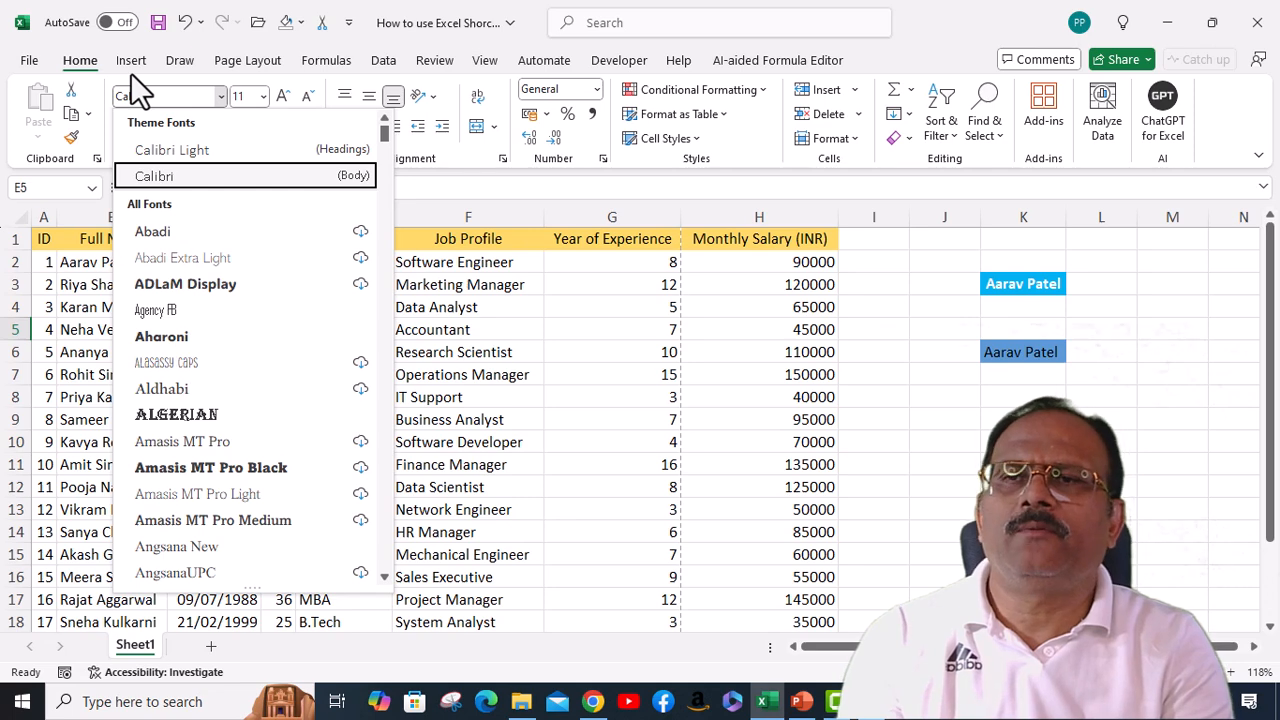
key("Down")
key("Down")
key("Down")
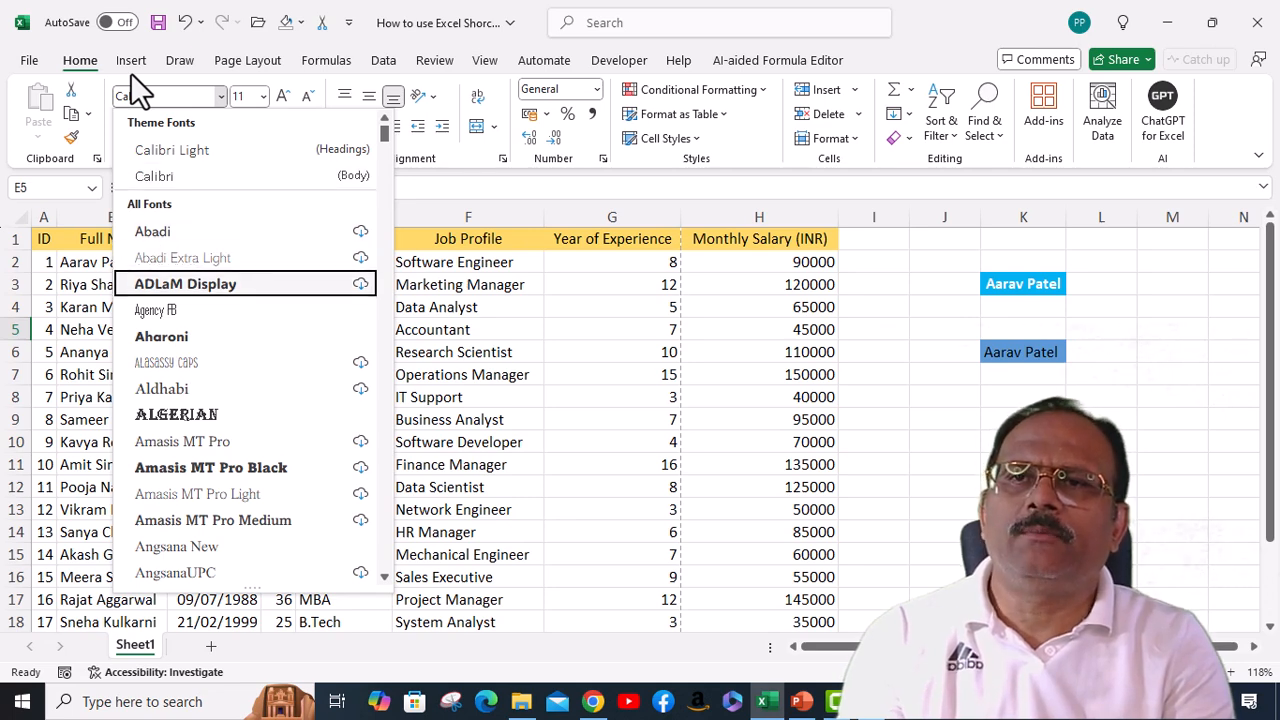
key("Return")
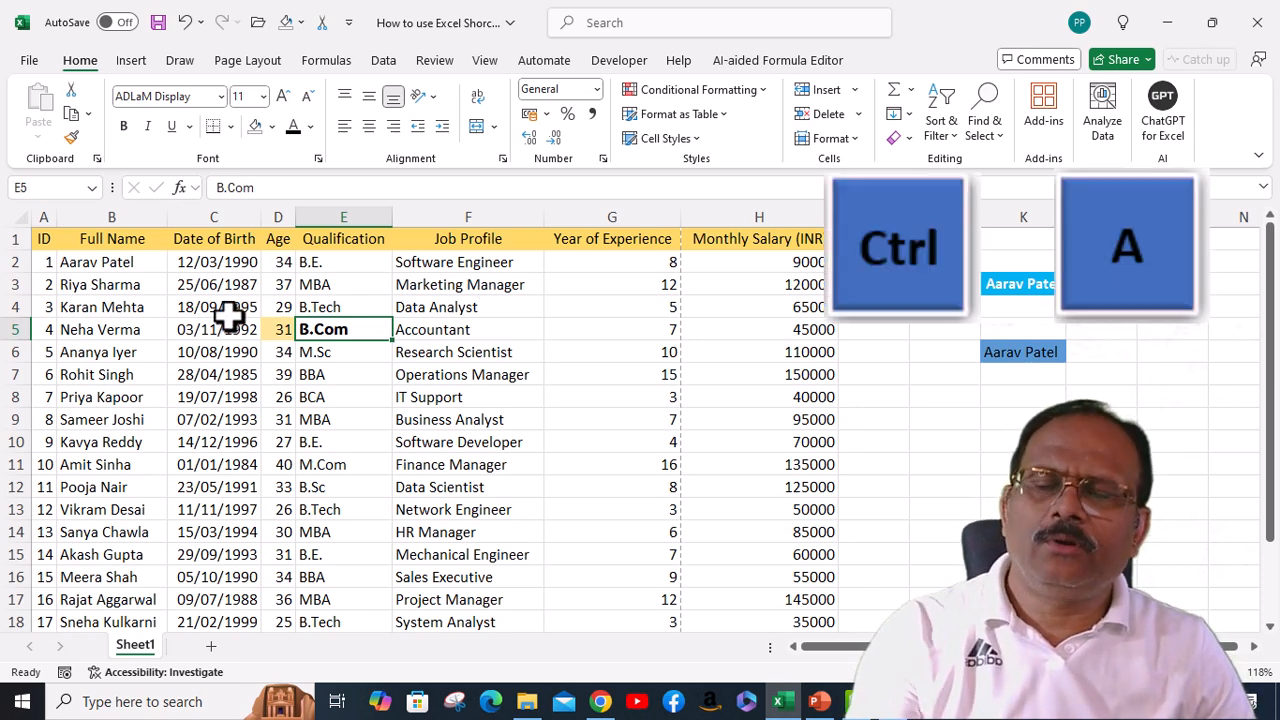
Select the whole employee data range to check its extent, and extend the selection to the entire worksheet.
key("ctrl+a")
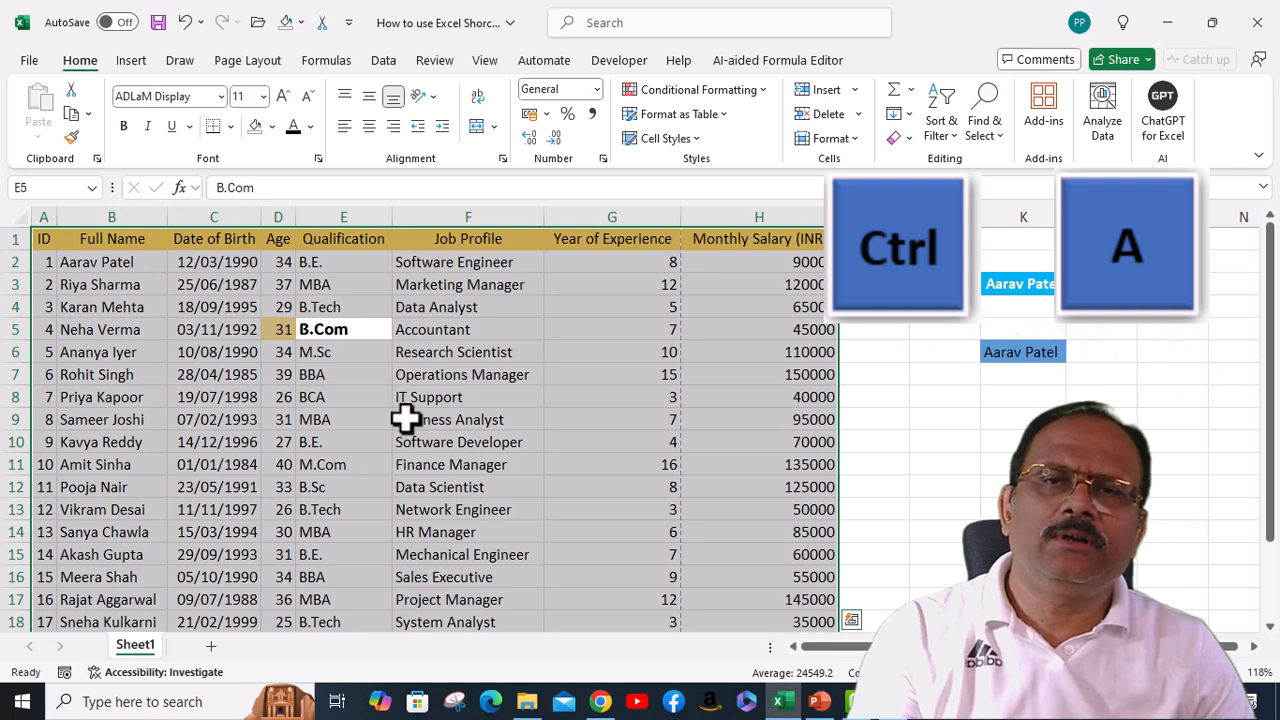
scroll(408, 420, "down", 3)
scroll(414, 428, "up", 3)
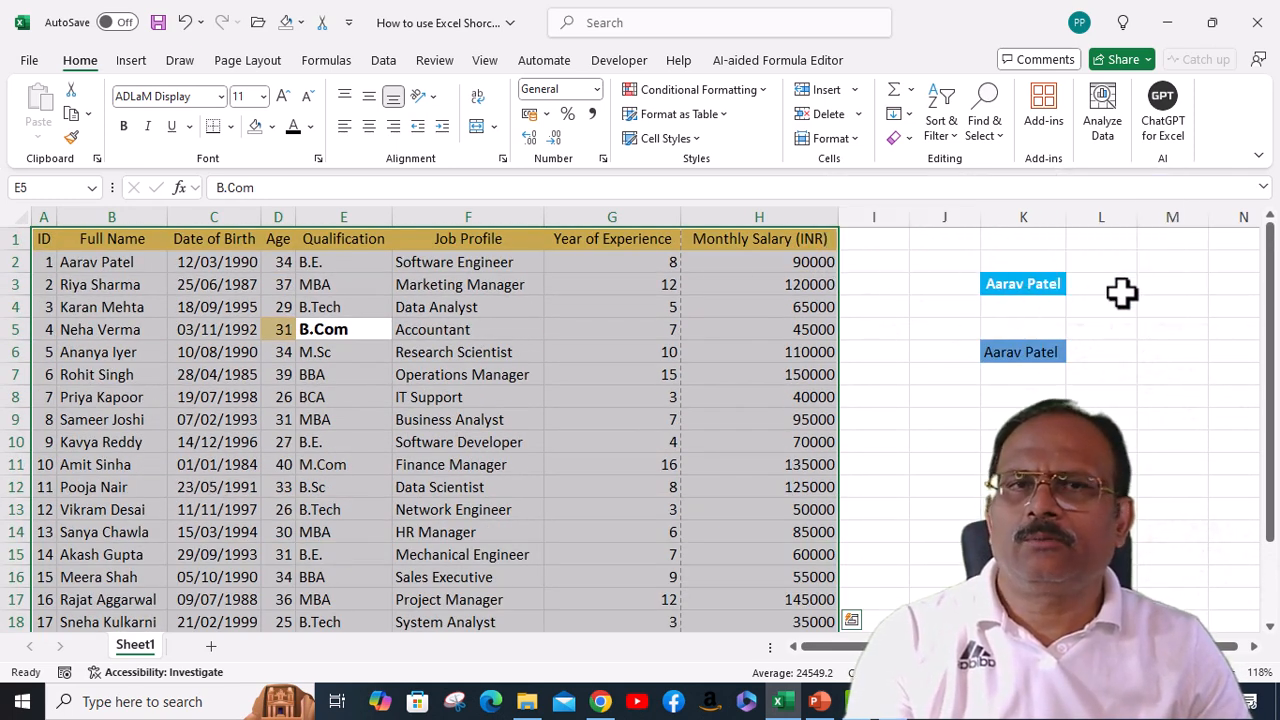
left_click(11, 216)
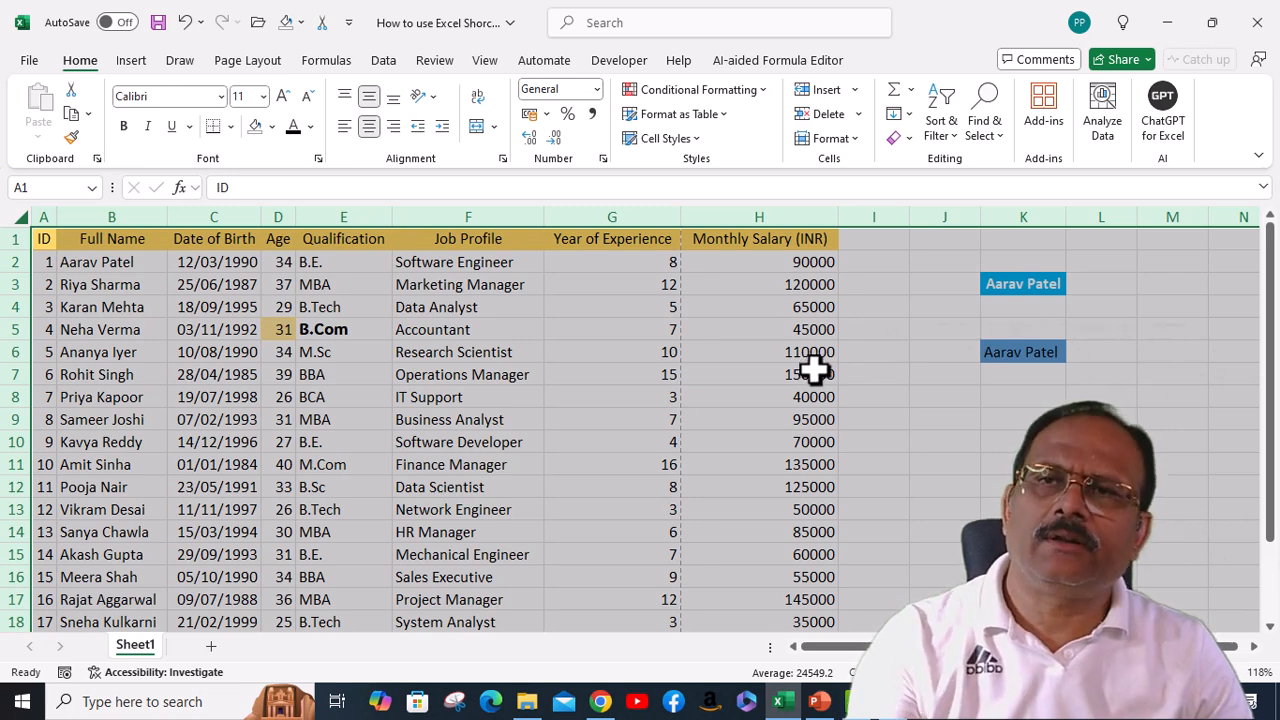
Select the entire Year of Experience column from cell G10, and the entire row 6 from cell E6.
left_click(549, 434)
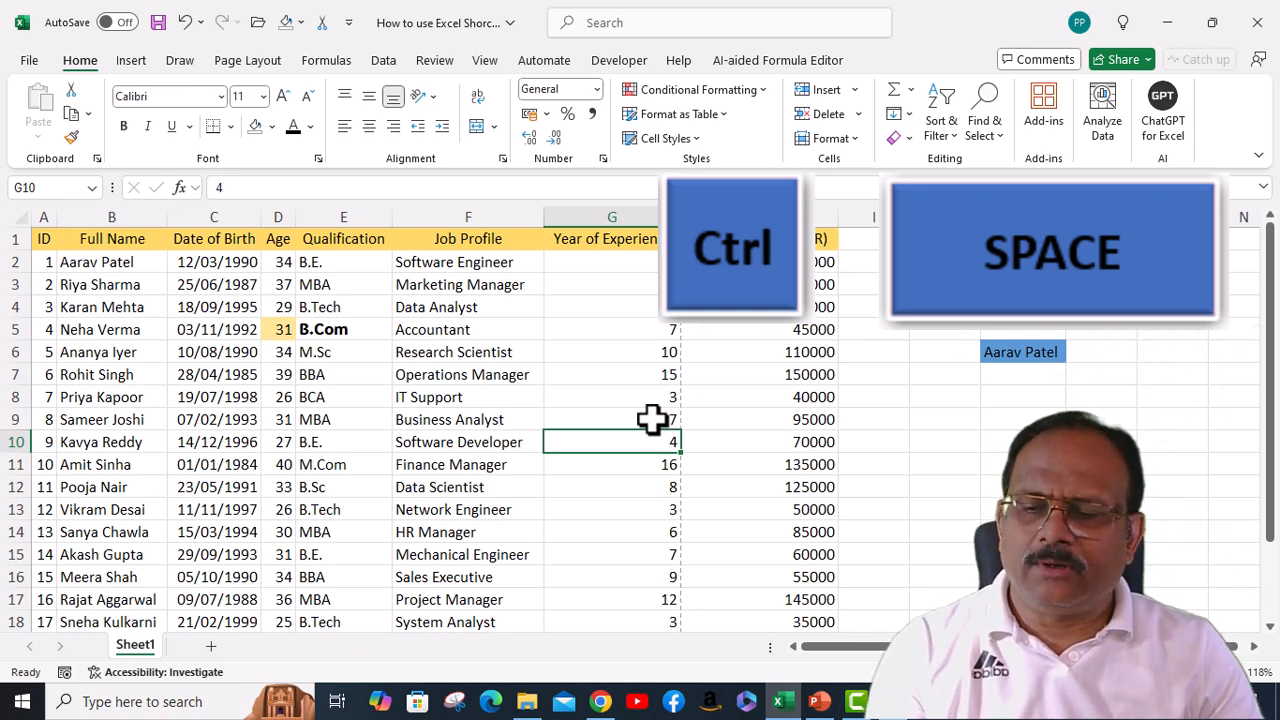
key("ctrl+space")
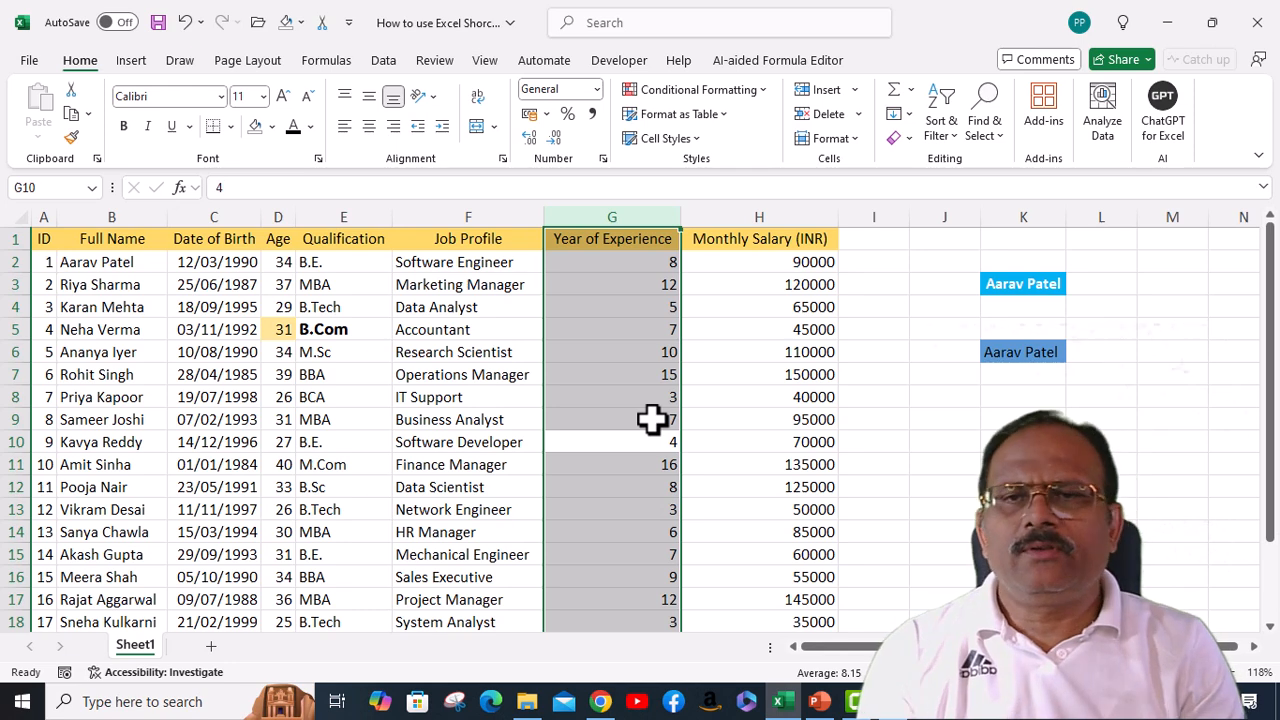
left_click(310, 356)
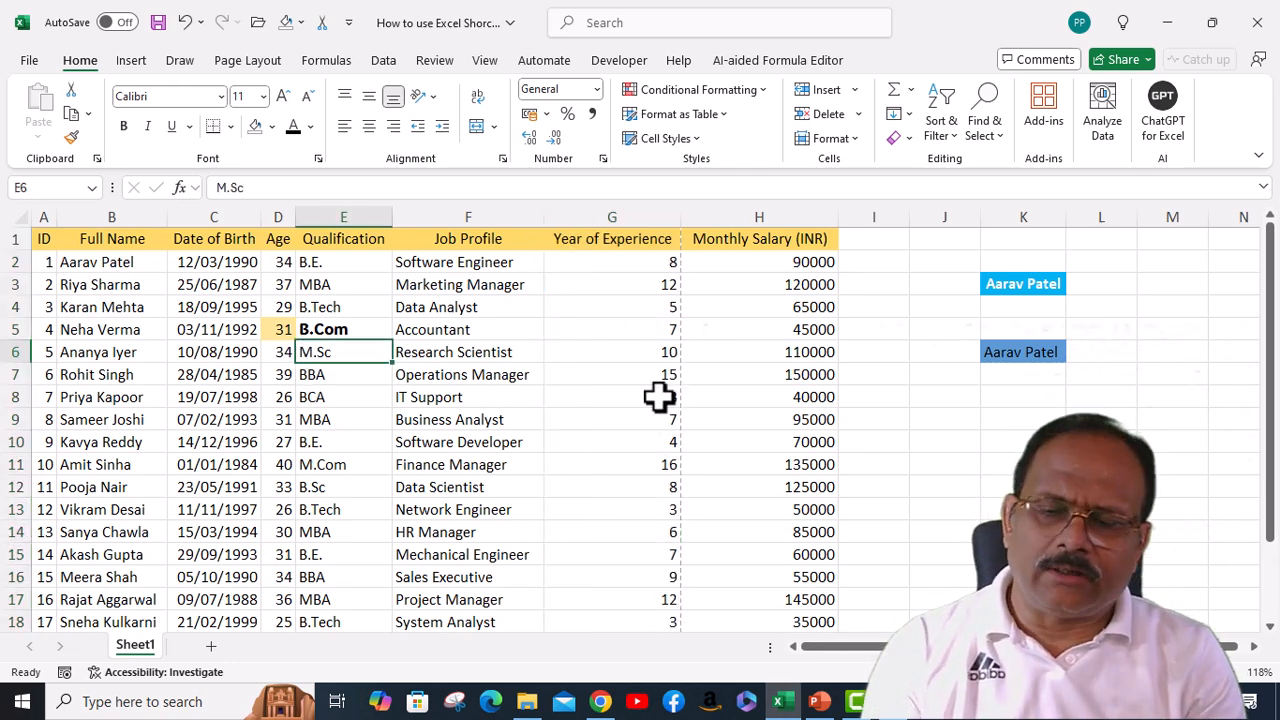
key("shift+space")
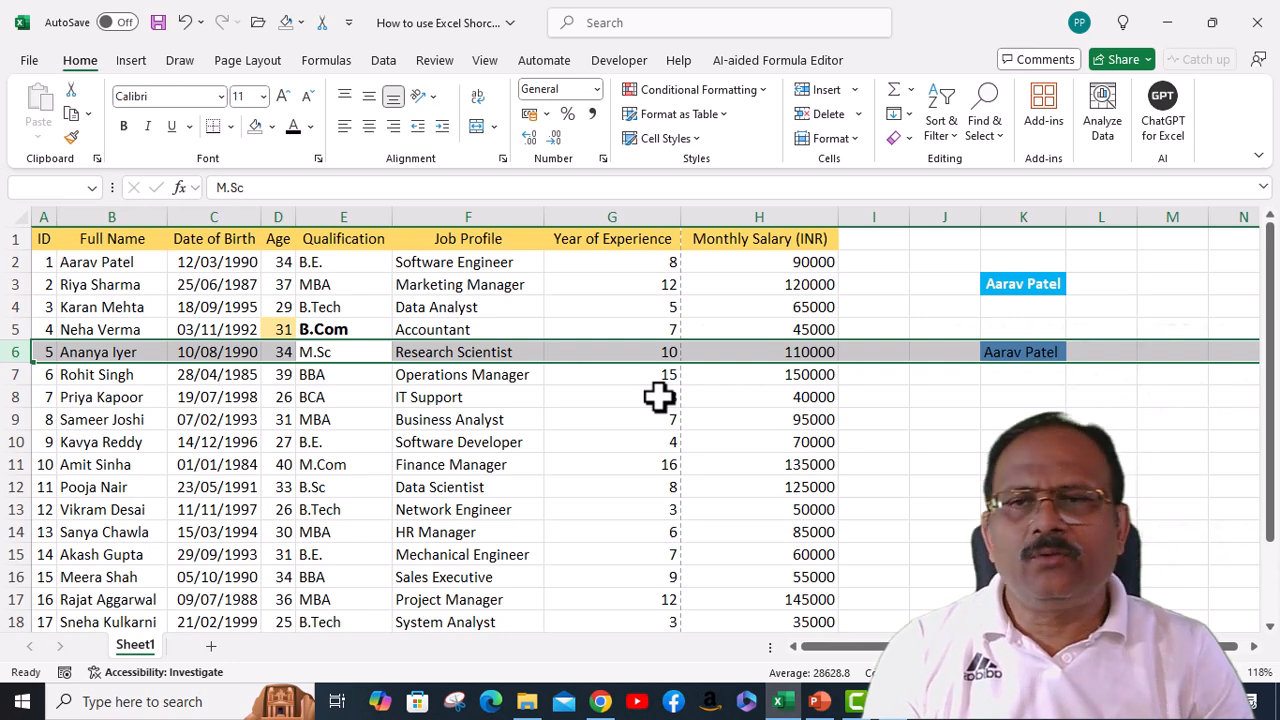
Open the qualification in cell E7 for editing in the formula bar and leave it without changes.
left_click(334, 374)
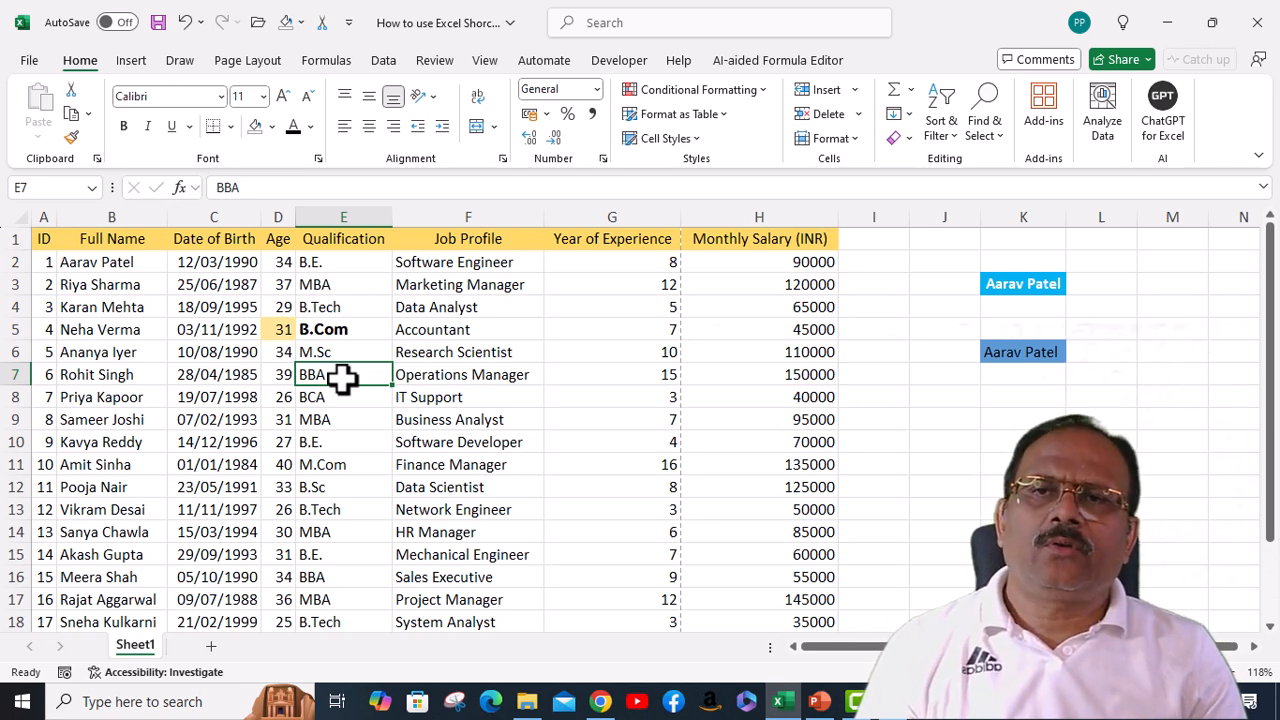
left_click(250, 187)
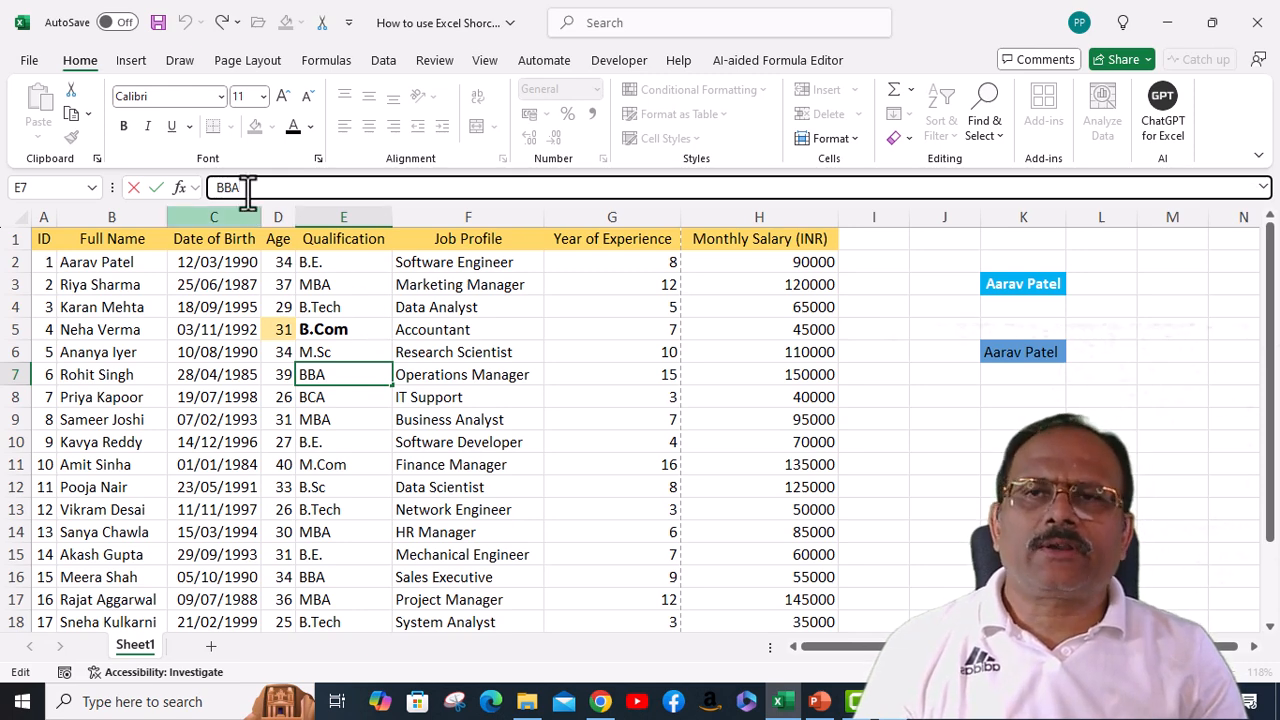
left_click(384, 436)
Open the qualification in cell E7 for editing directly in the cell and cancel the edit.
left_click(331, 377)
key("F2")
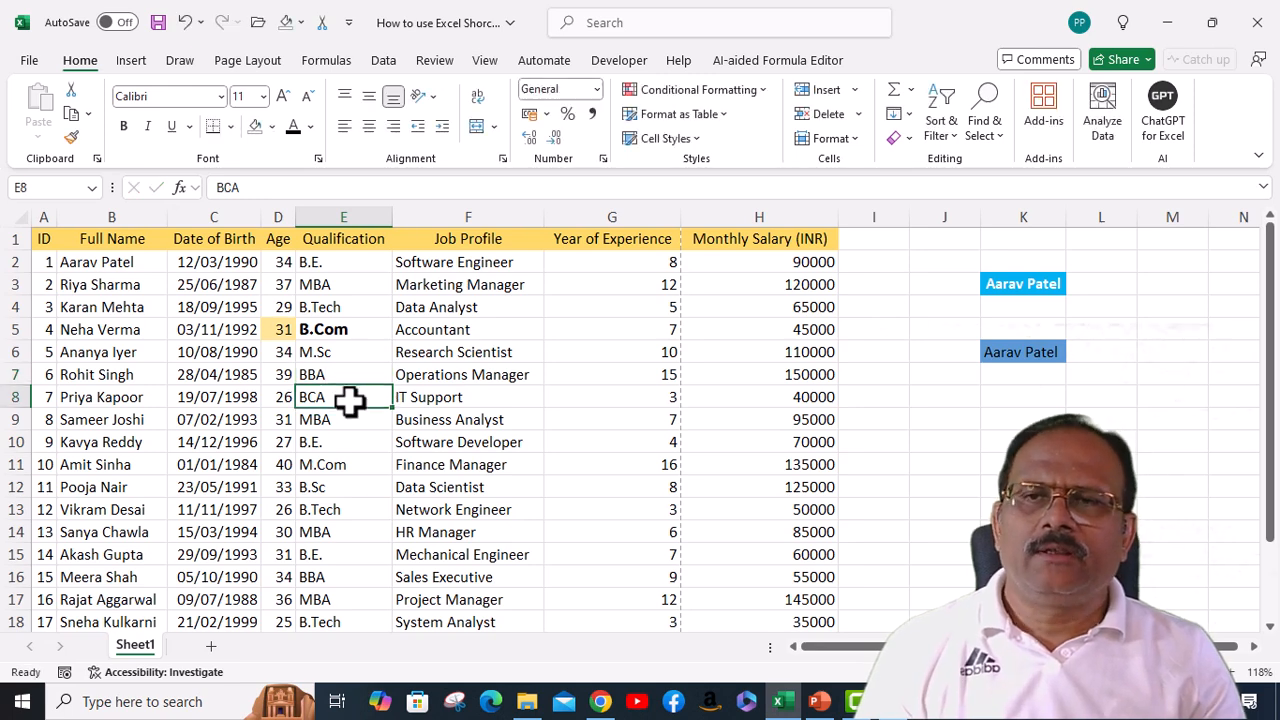
left_click(348, 398)
left_click(343, 371)
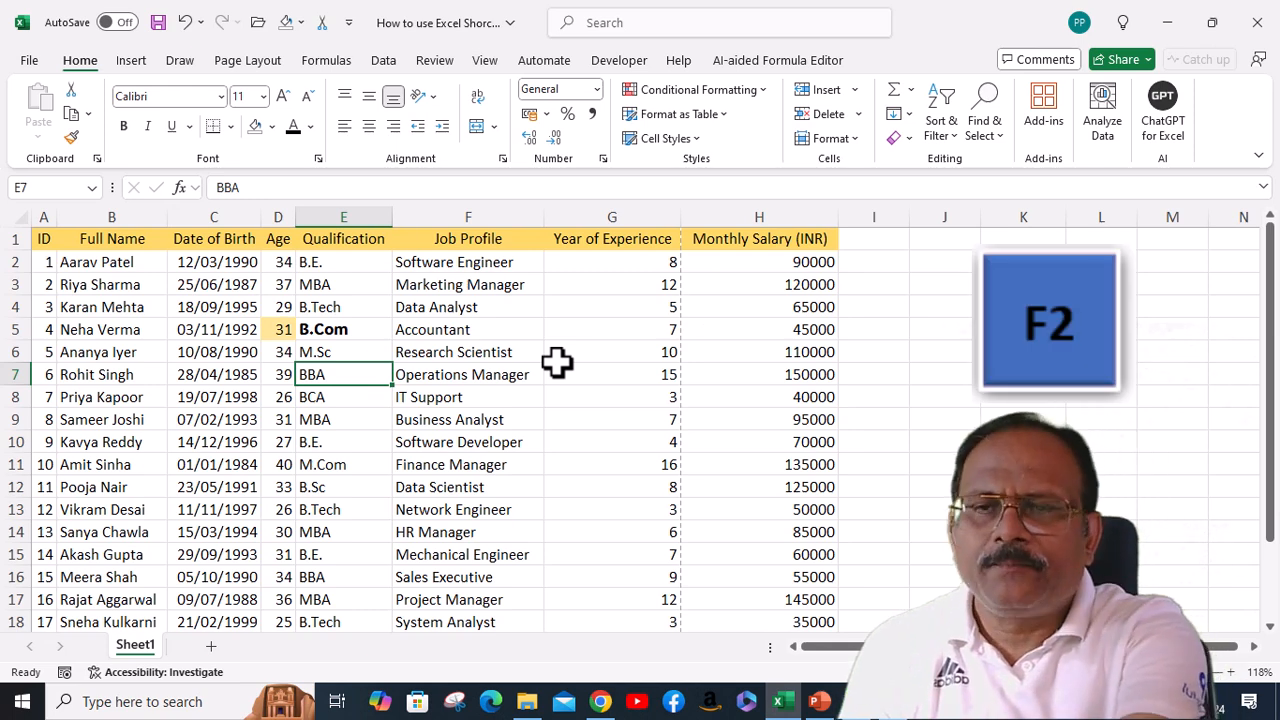
key("F2")
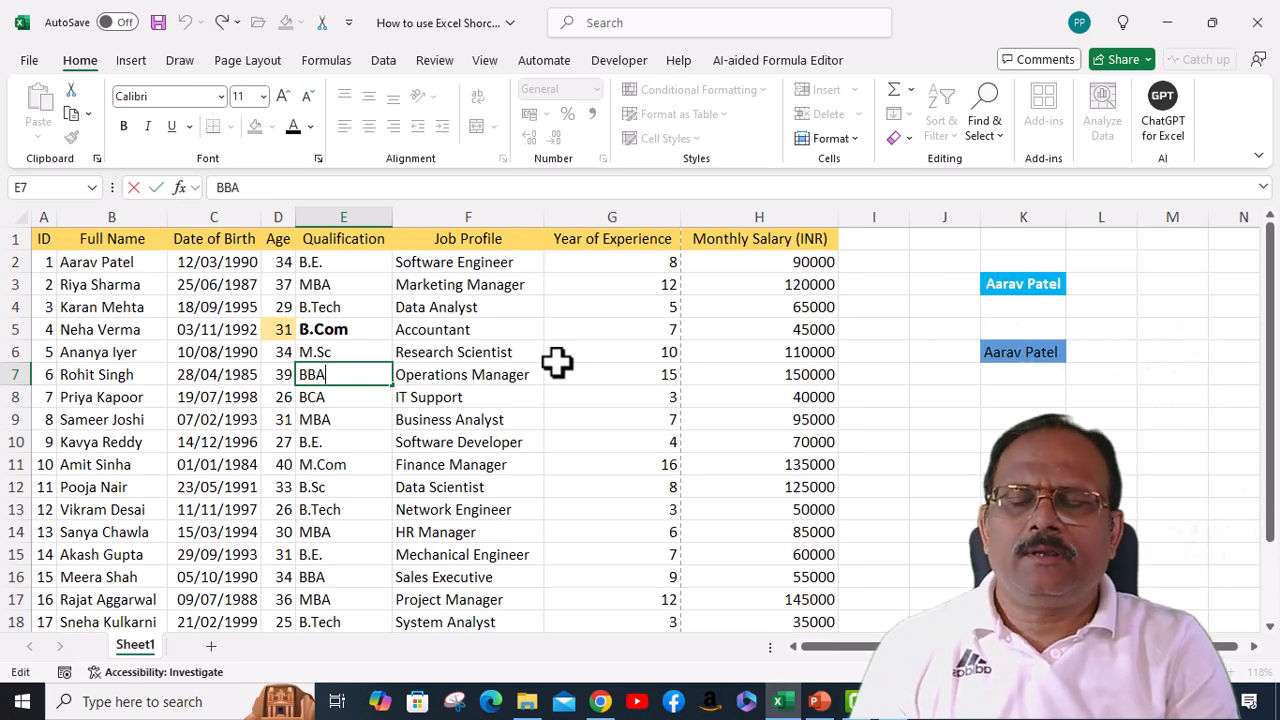
key("Escape")
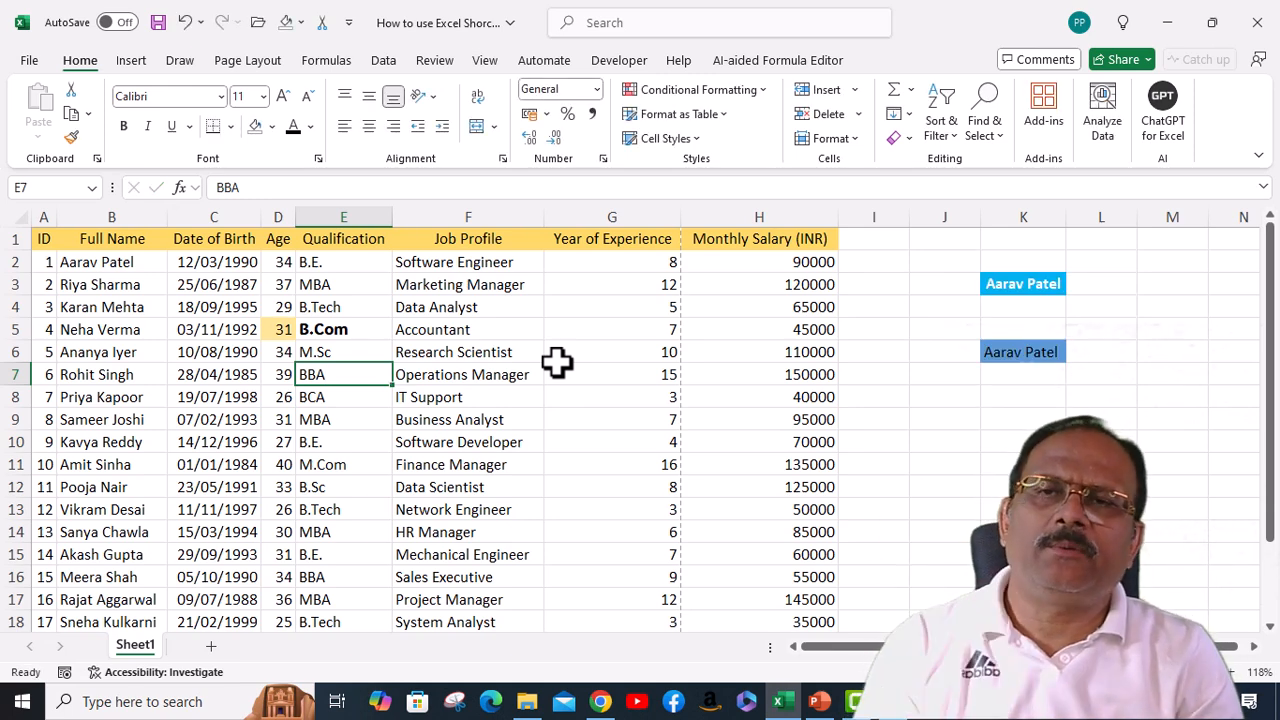